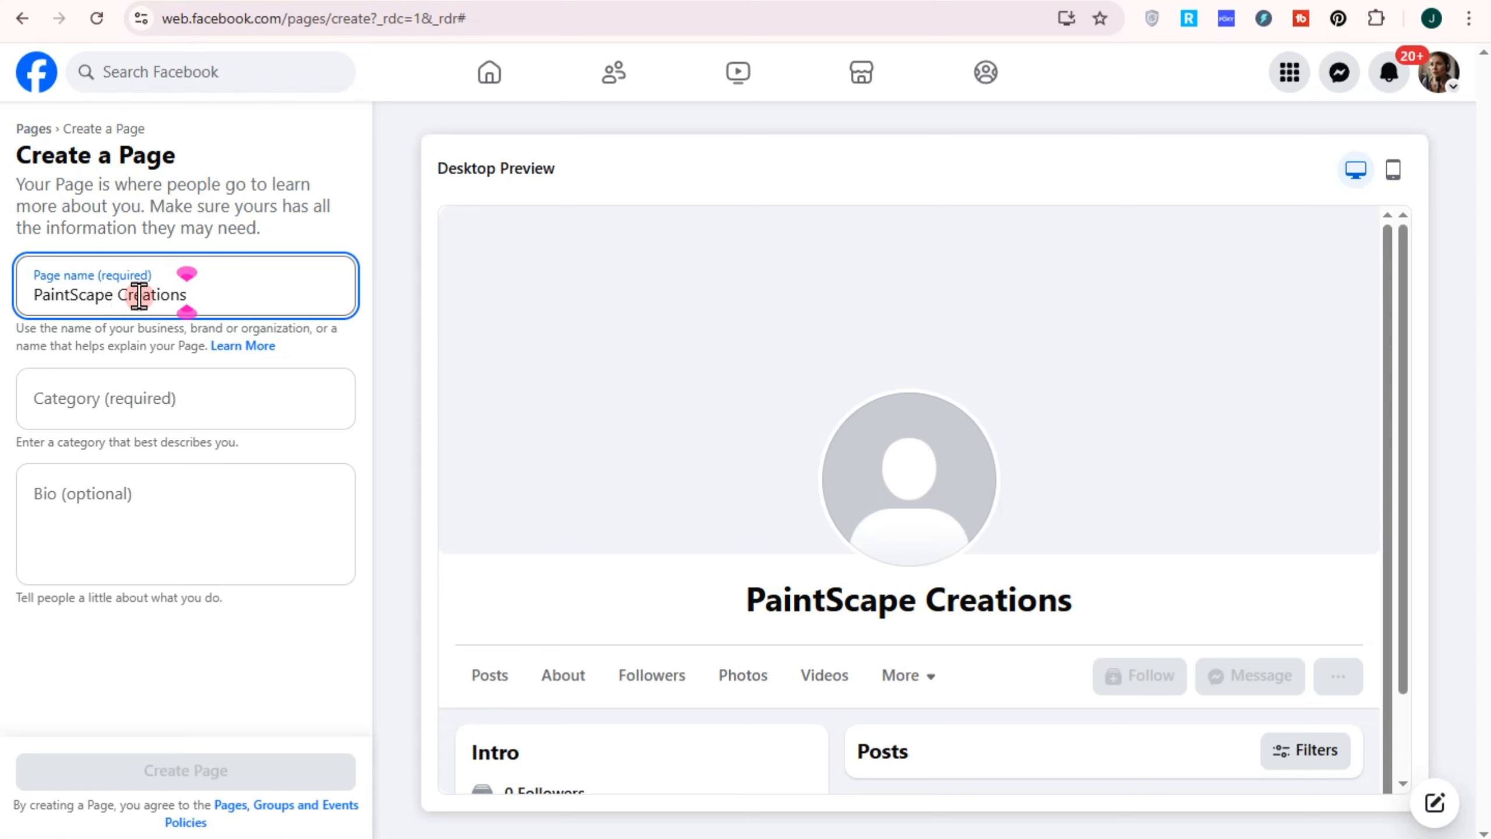
Search 'painti' in the Category field and set the page category to House Painting
{"action": "left_click", "coordinate": [125, 411]}
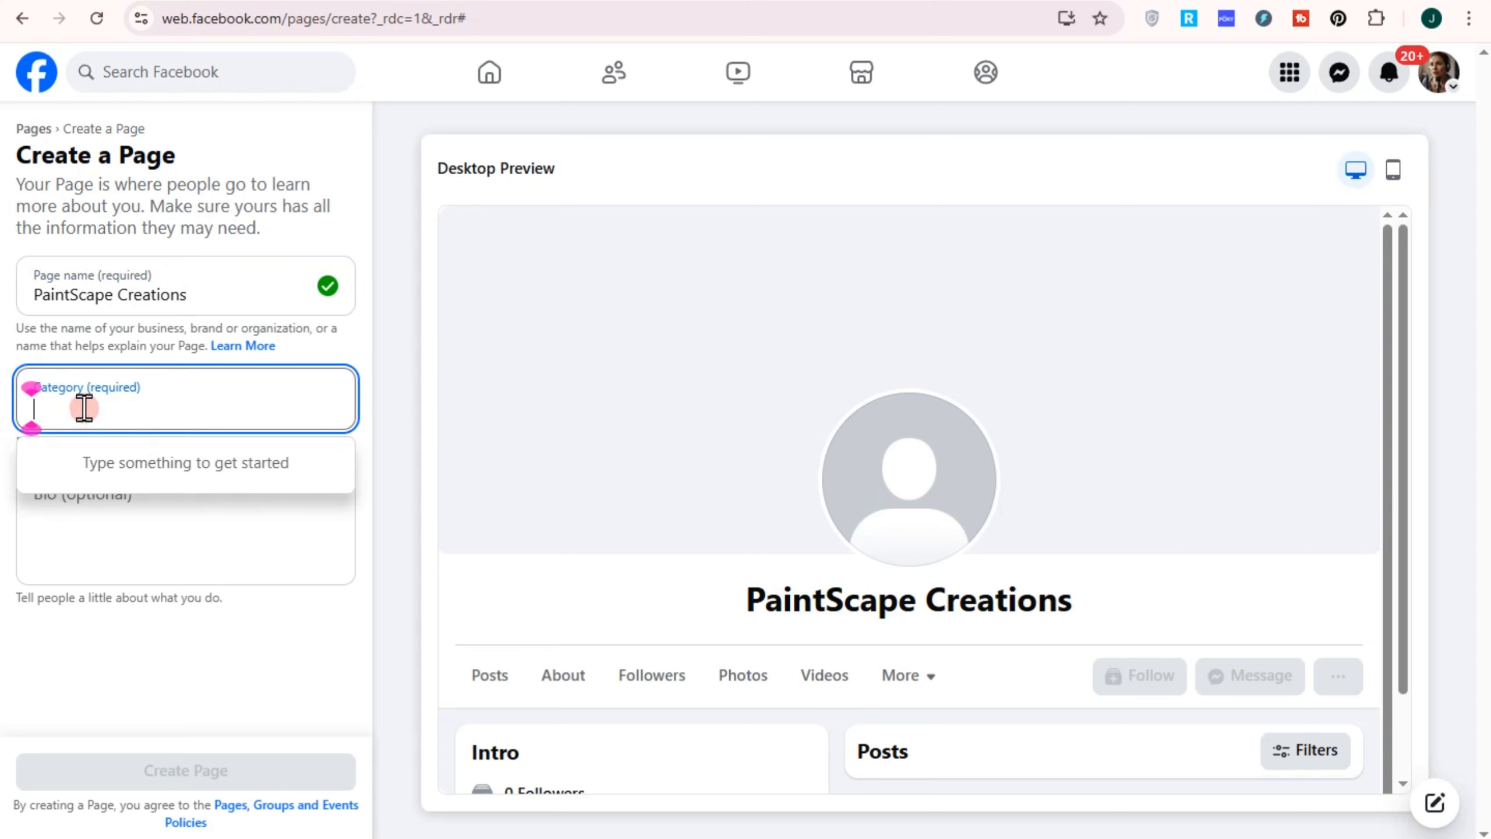
{"action": "type", "text": "pain"}
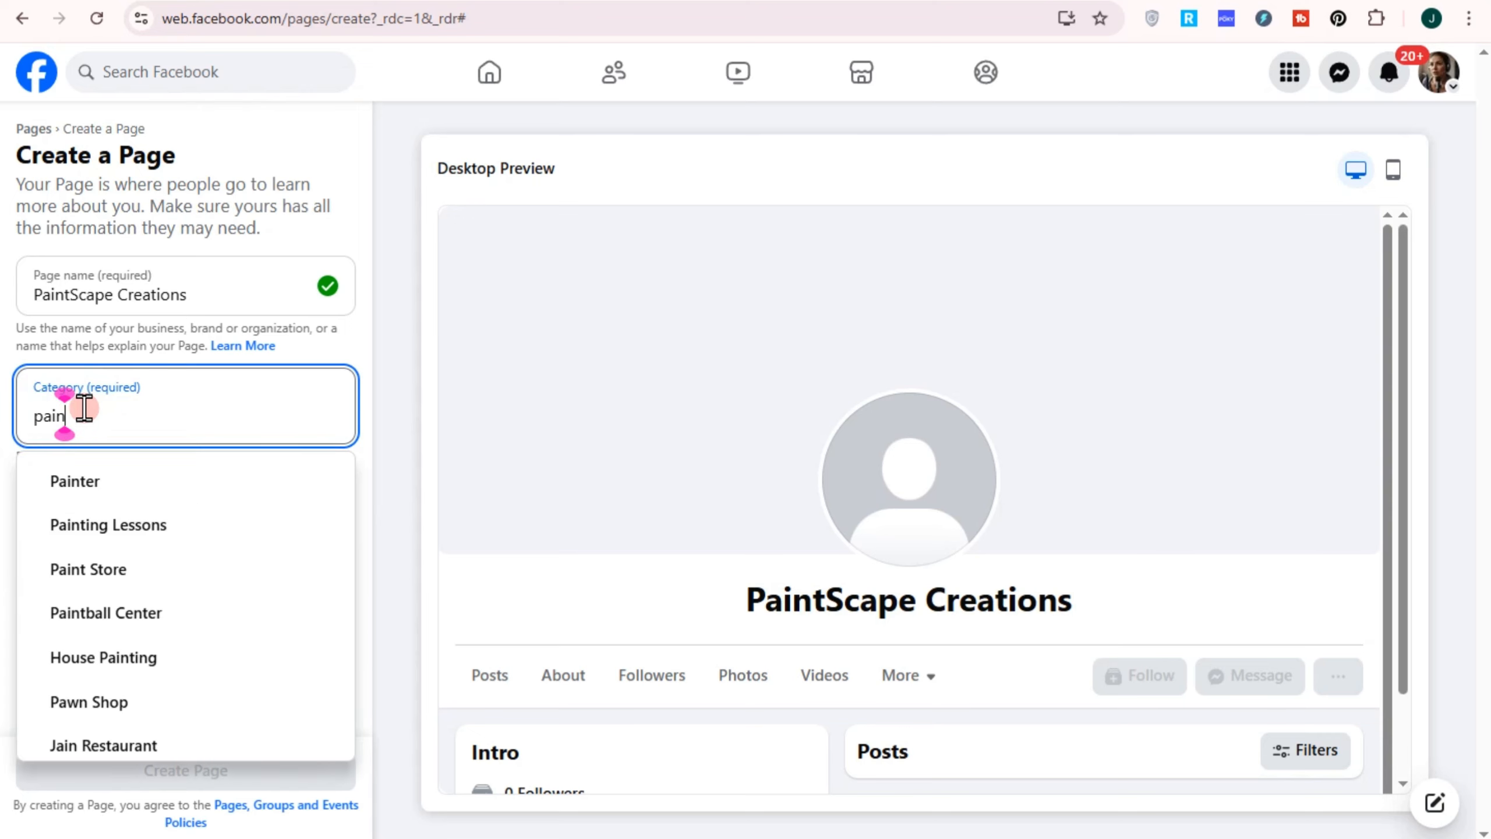
{"action": "type", "text": "ti"}
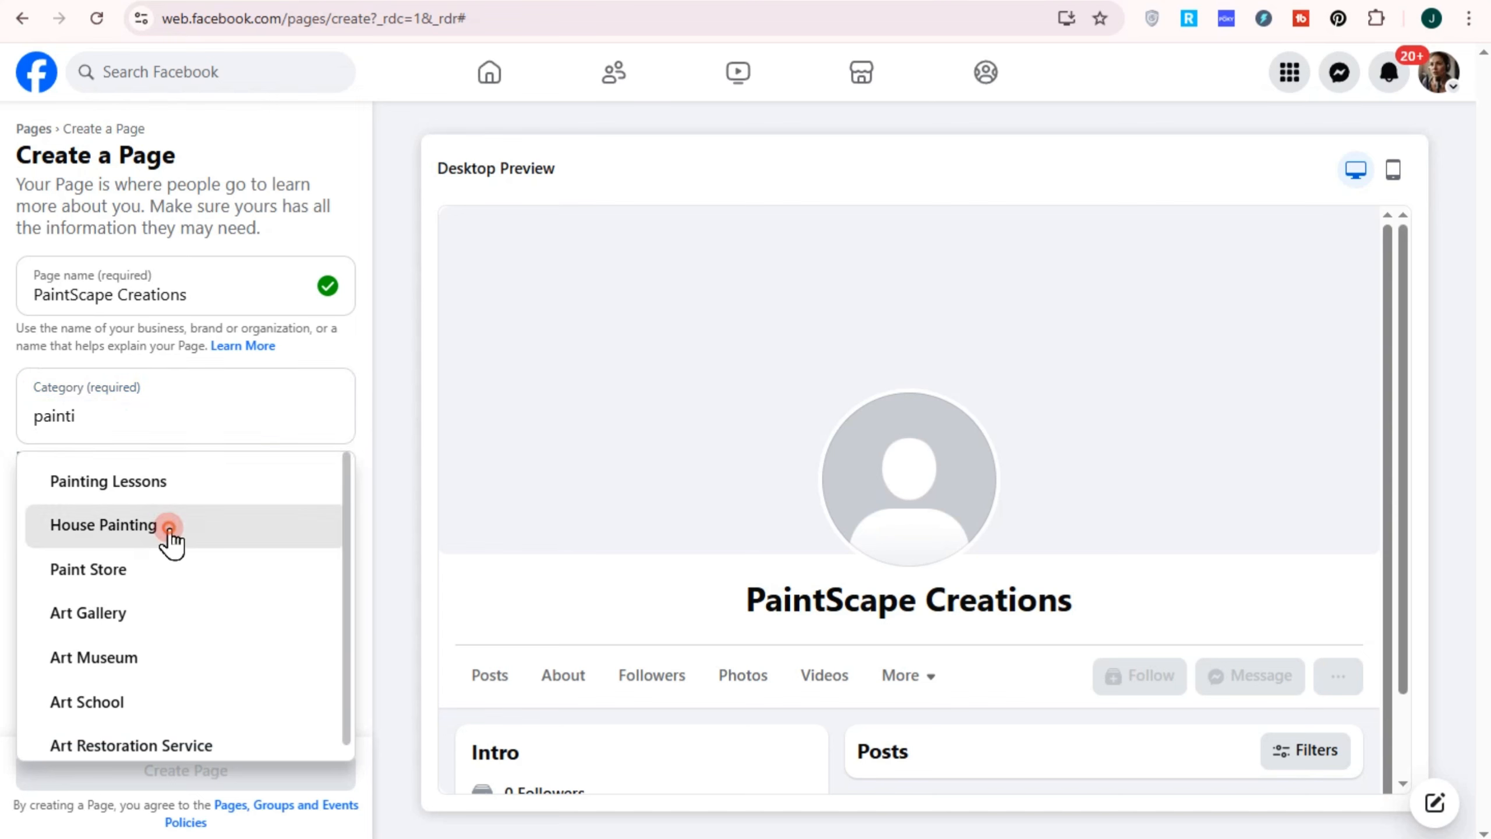
{"action": "left_click", "coordinate": [162, 523]}
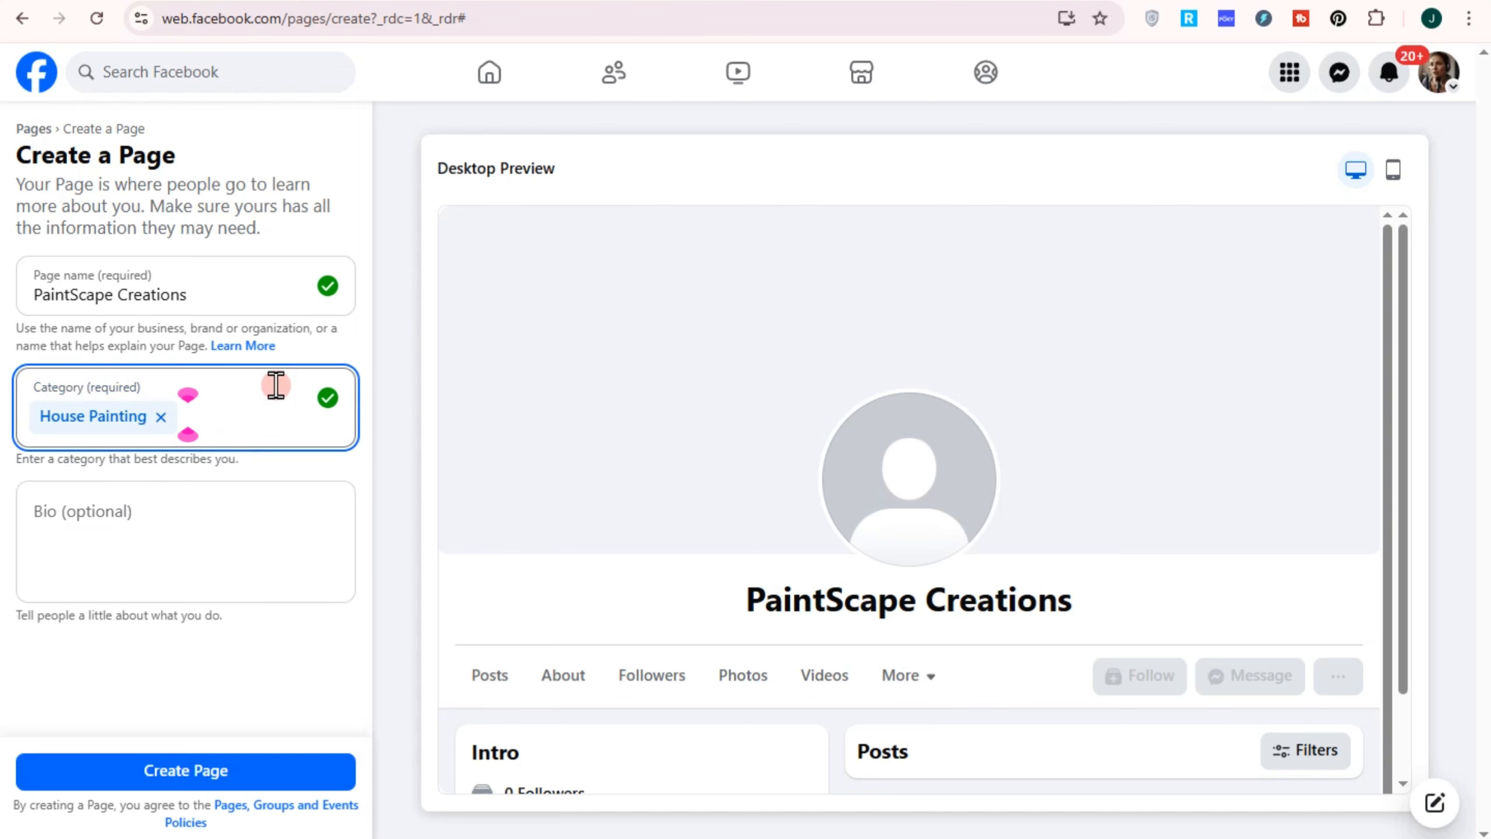
{"action": "type", "text": "paintin"}
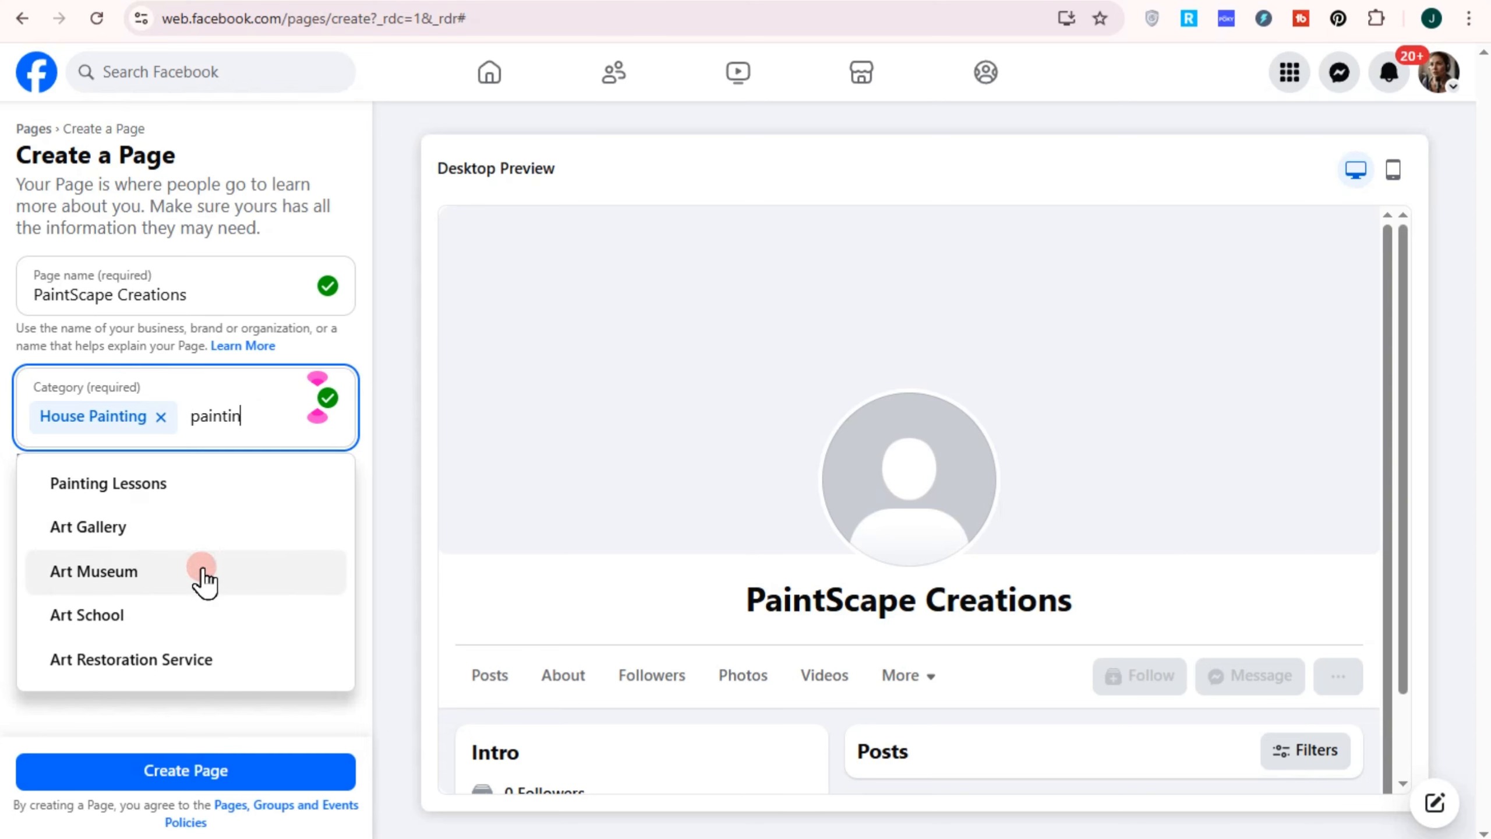
{"action": "type", "text": "g"}
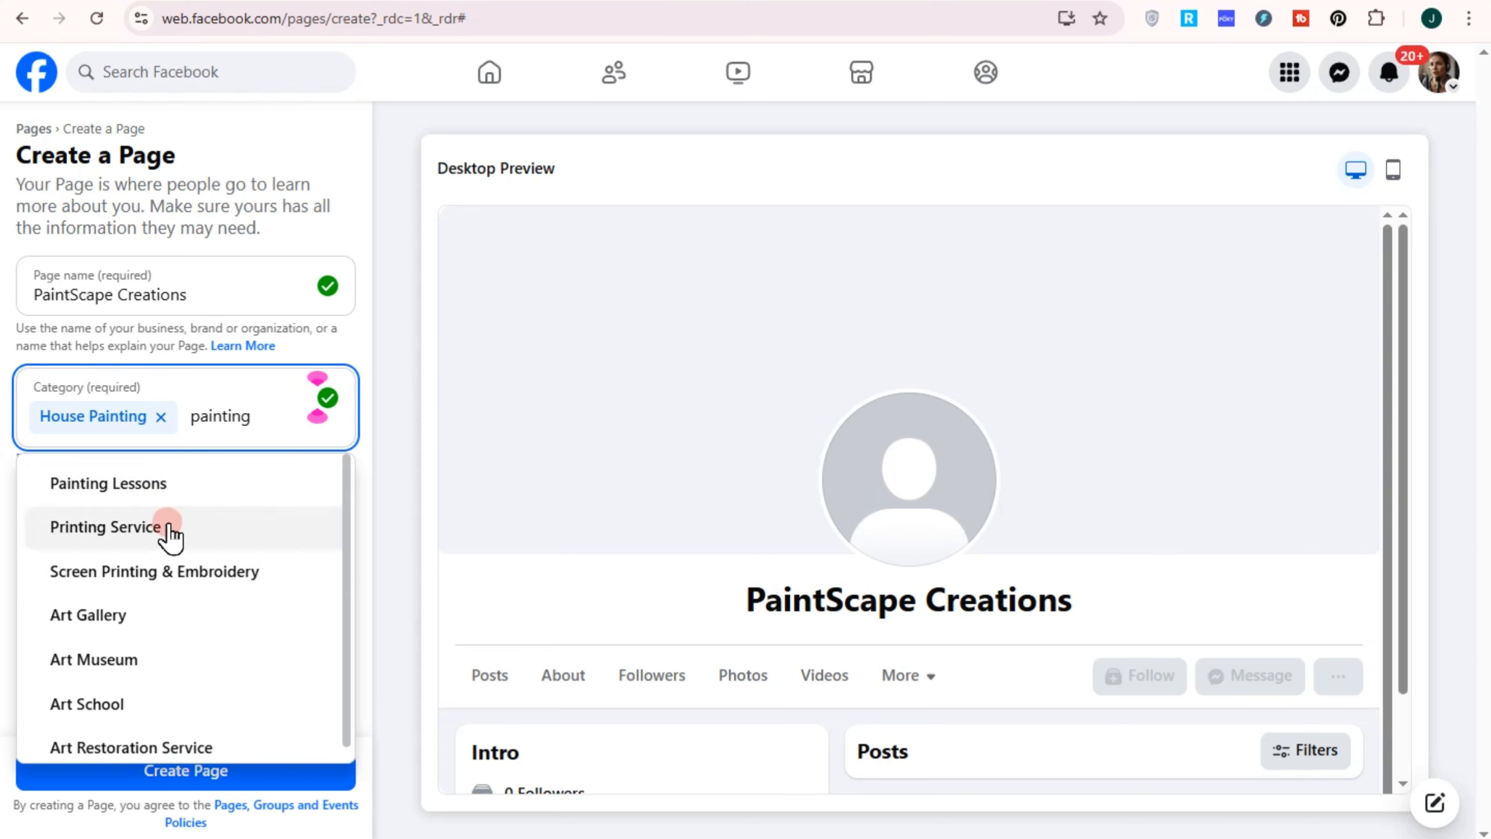
{"action": "scroll", "coordinate": [170, 534], "scroll_direction": "down", "scroll_amount": 1}
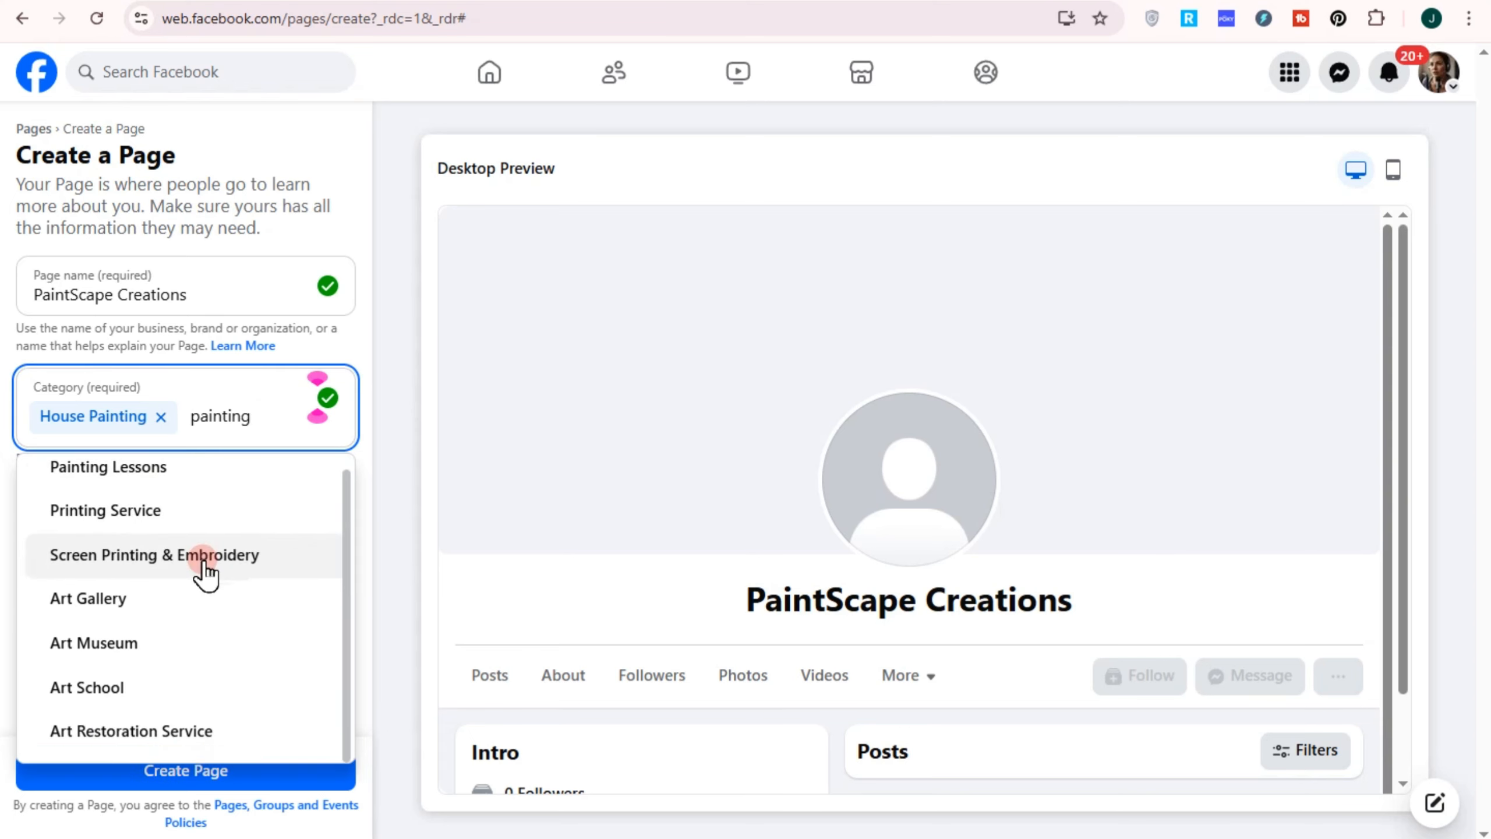
{"action": "double_click", "coordinate": [270, 426]}
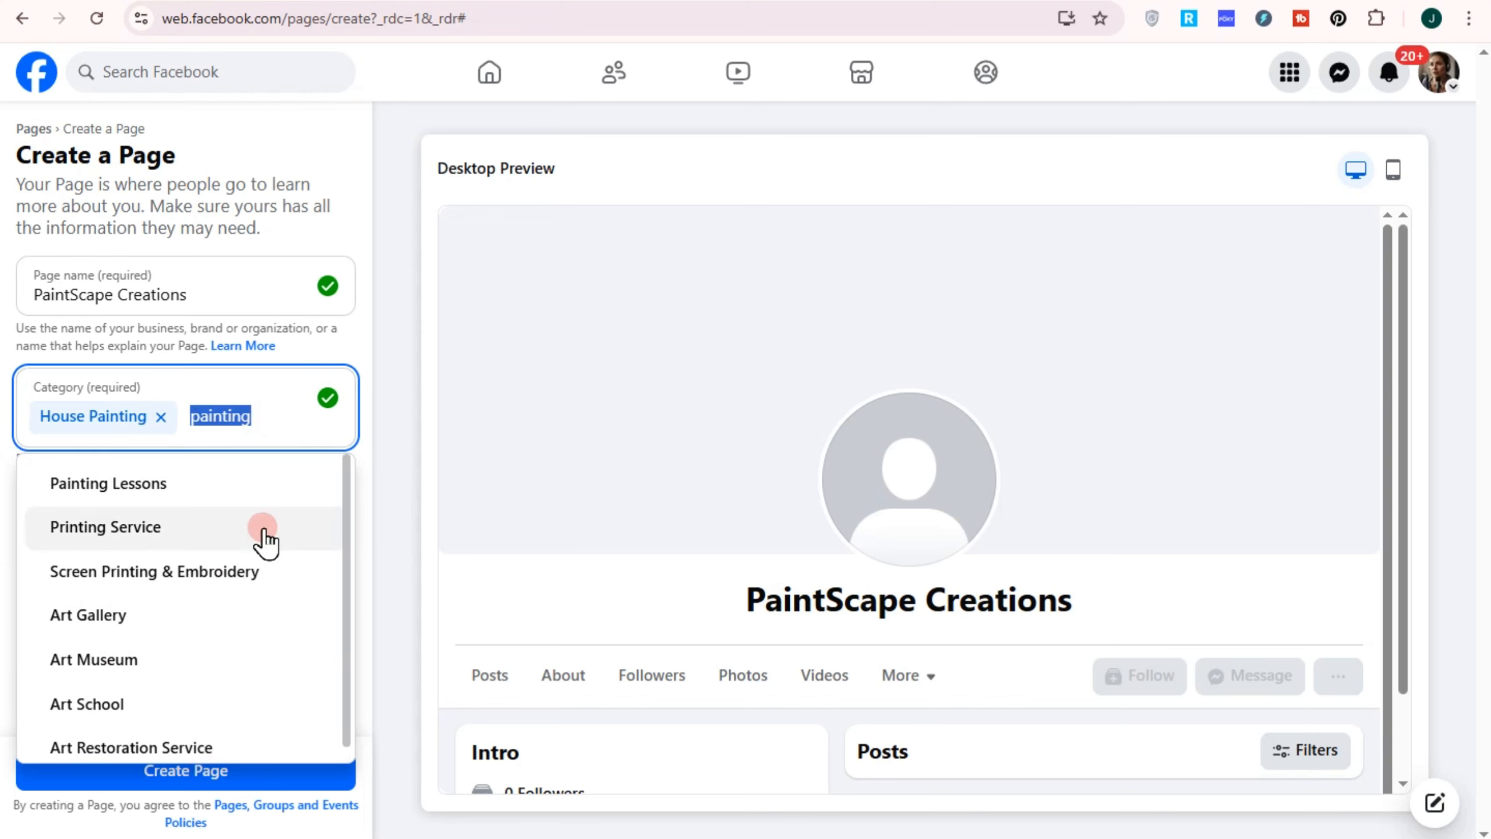
{"action": "left_click", "coordinate": [375, 481]}
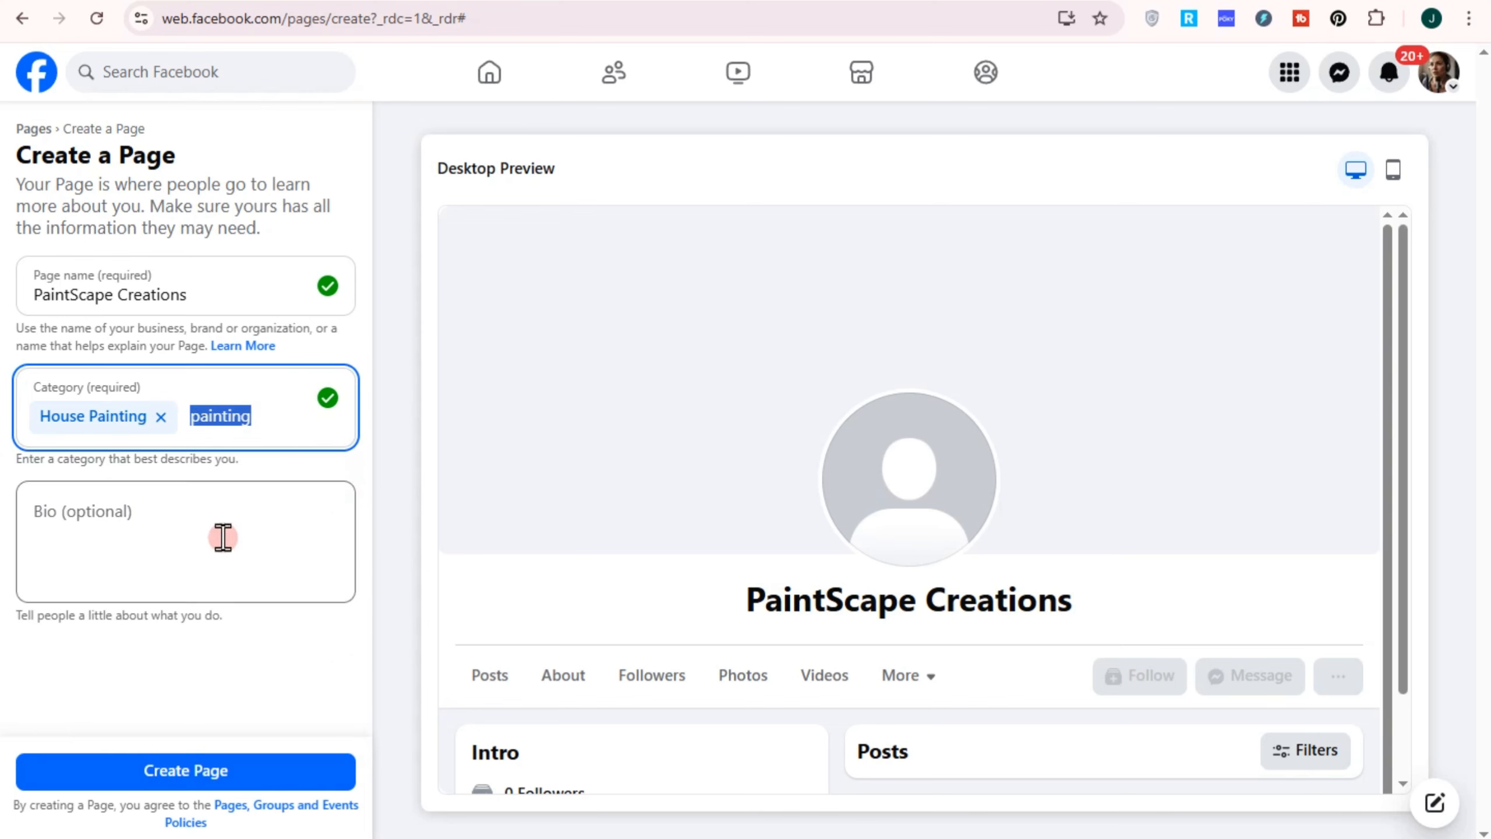
Paste the prepared painting-services description into the Bio field and create the page
{"action": "left_click", "coordinate": [223, 538]}
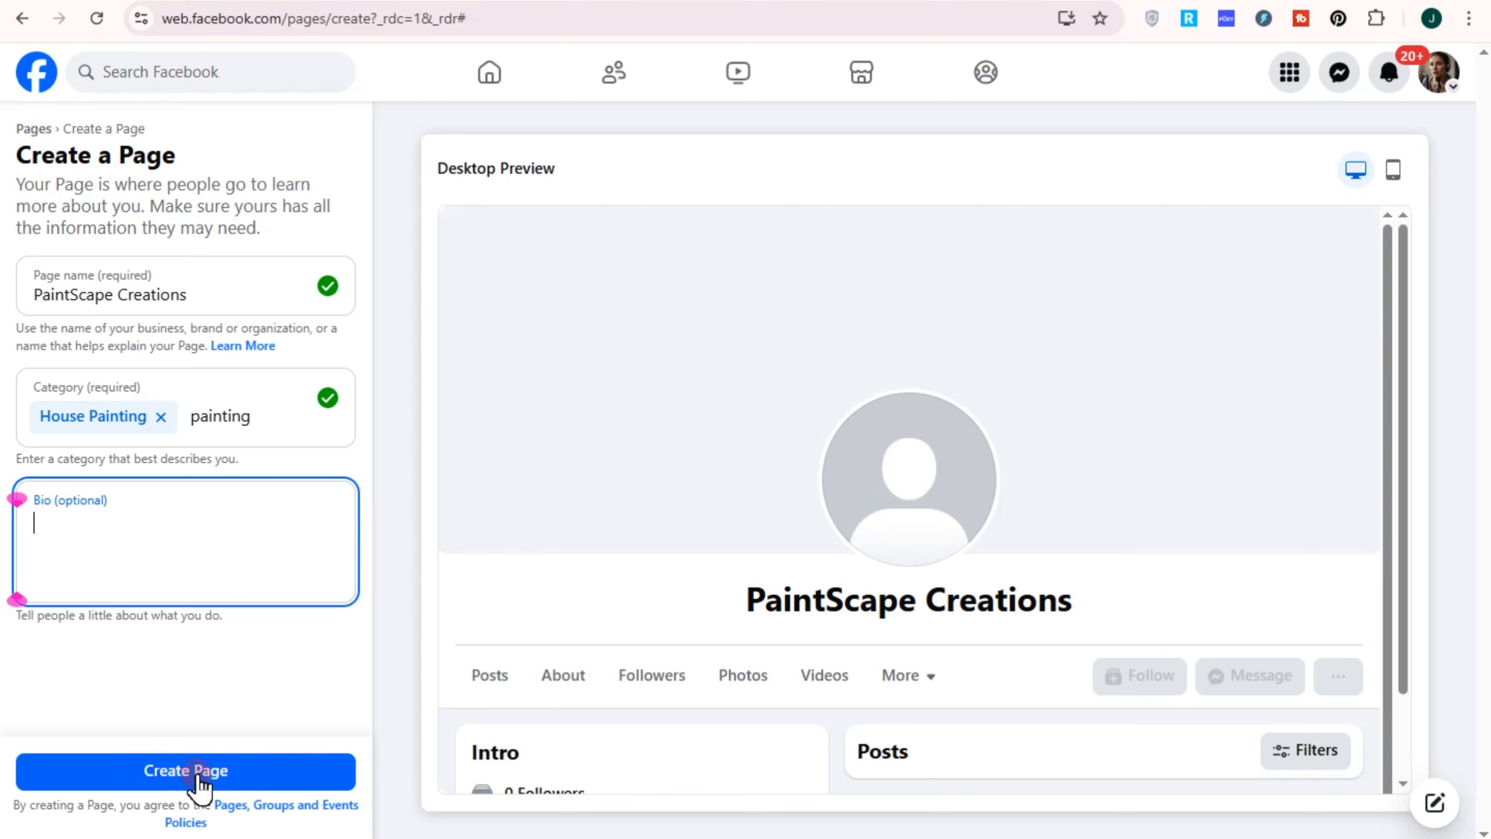
{"action": "type", "text": "PaintScape Creations is where color meets craftsmanship. We’re a passionate team of painting professionals dedicated to transforming spaces with precision, creativity, and care. Whether it's residential refreshes or commercial makeovers, we bring your vis"}
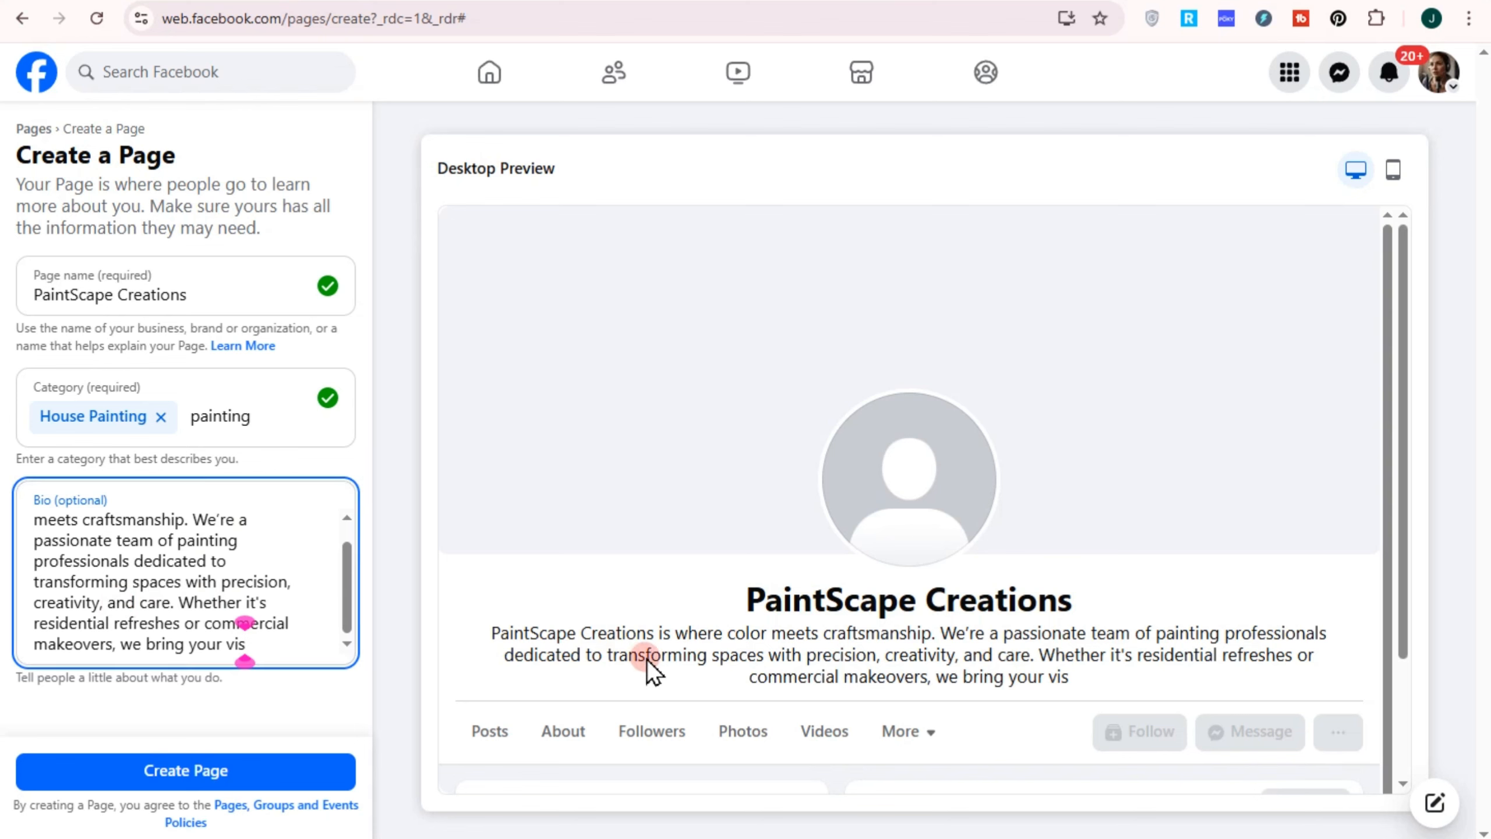
{"action": "scroll", "coordinate": [1004, 642], "scroll_direction": "down", "scroll_amount": 1}
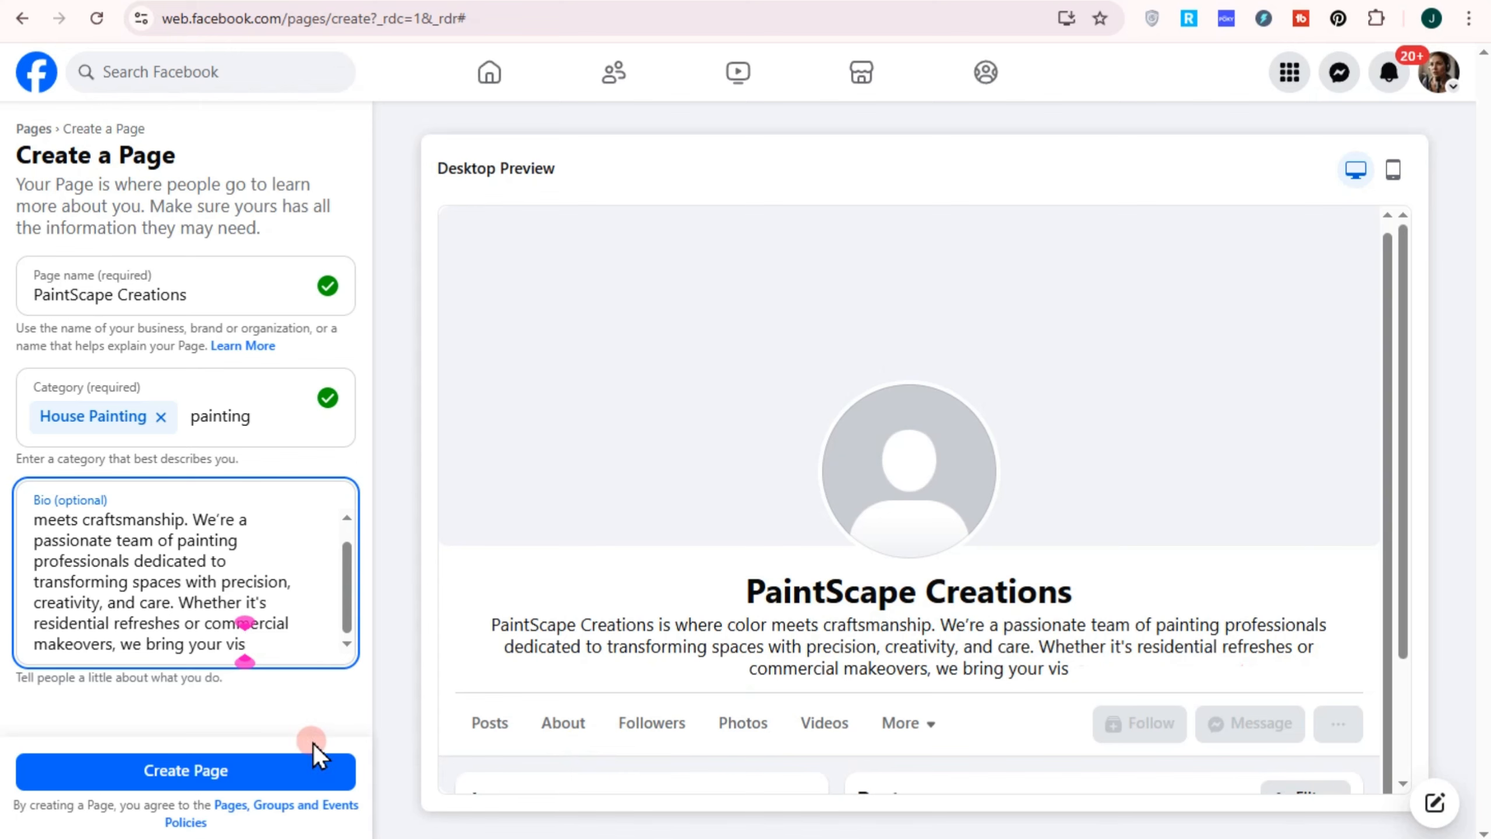
{"action": "left_click", "coordinate": [884, 470]}
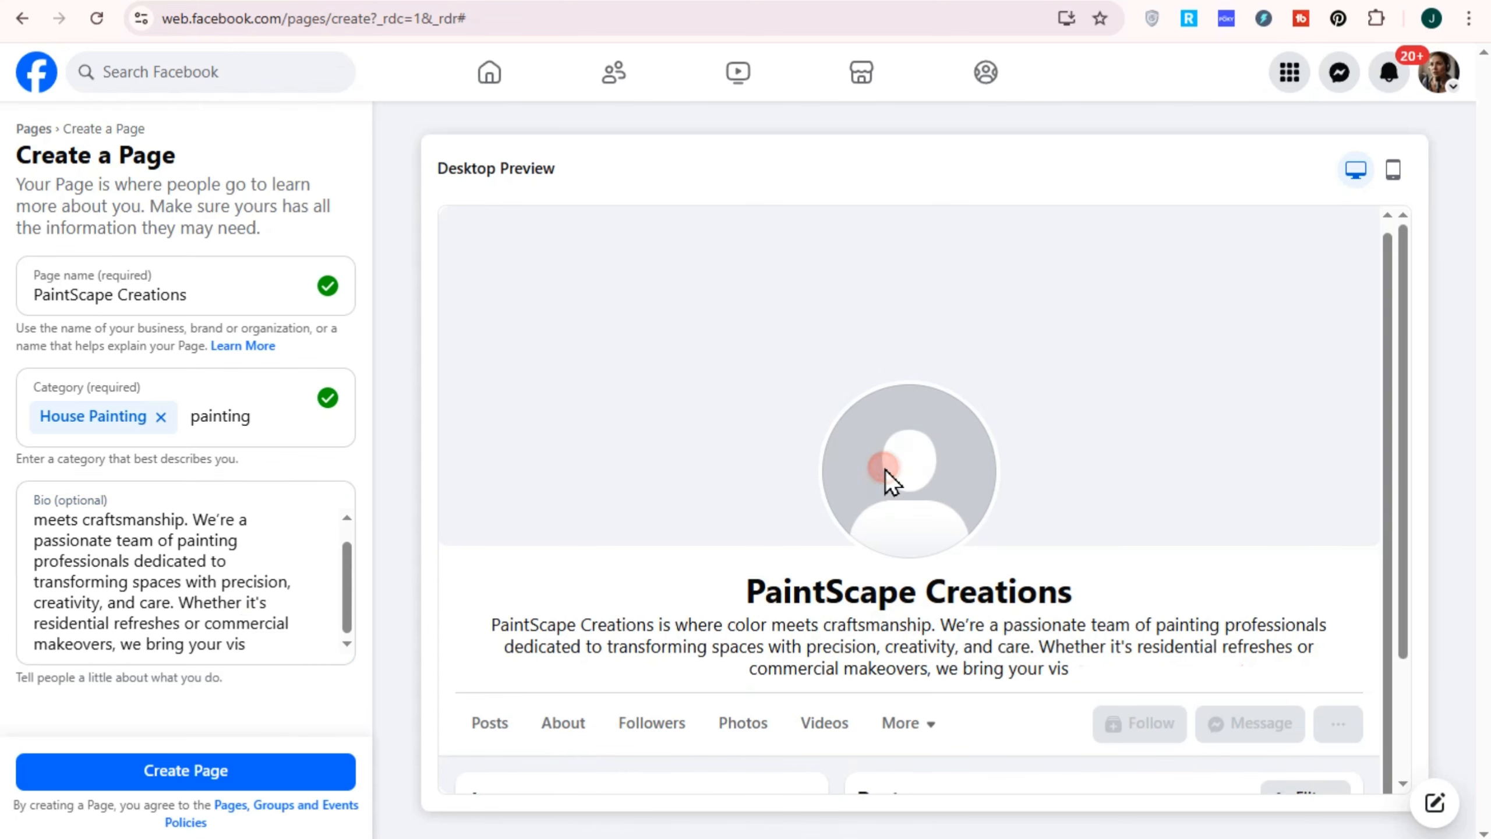
{"action": "left_click", "coordinate": [220, 776]}
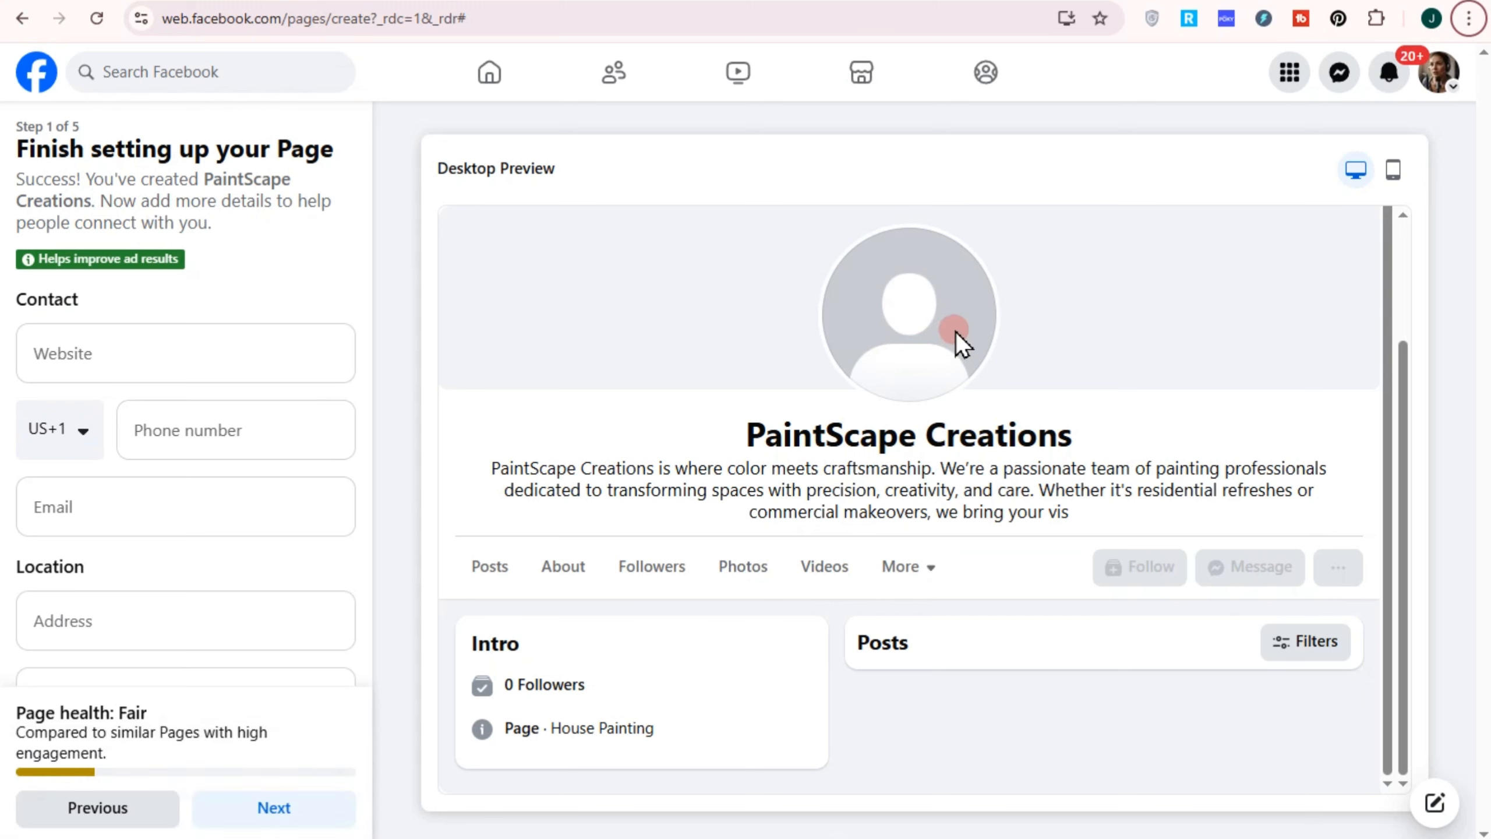
Clear the invalid autofilled phone number from the page's contact details
{"action": "left_click", "coordinate": [103, 355]}
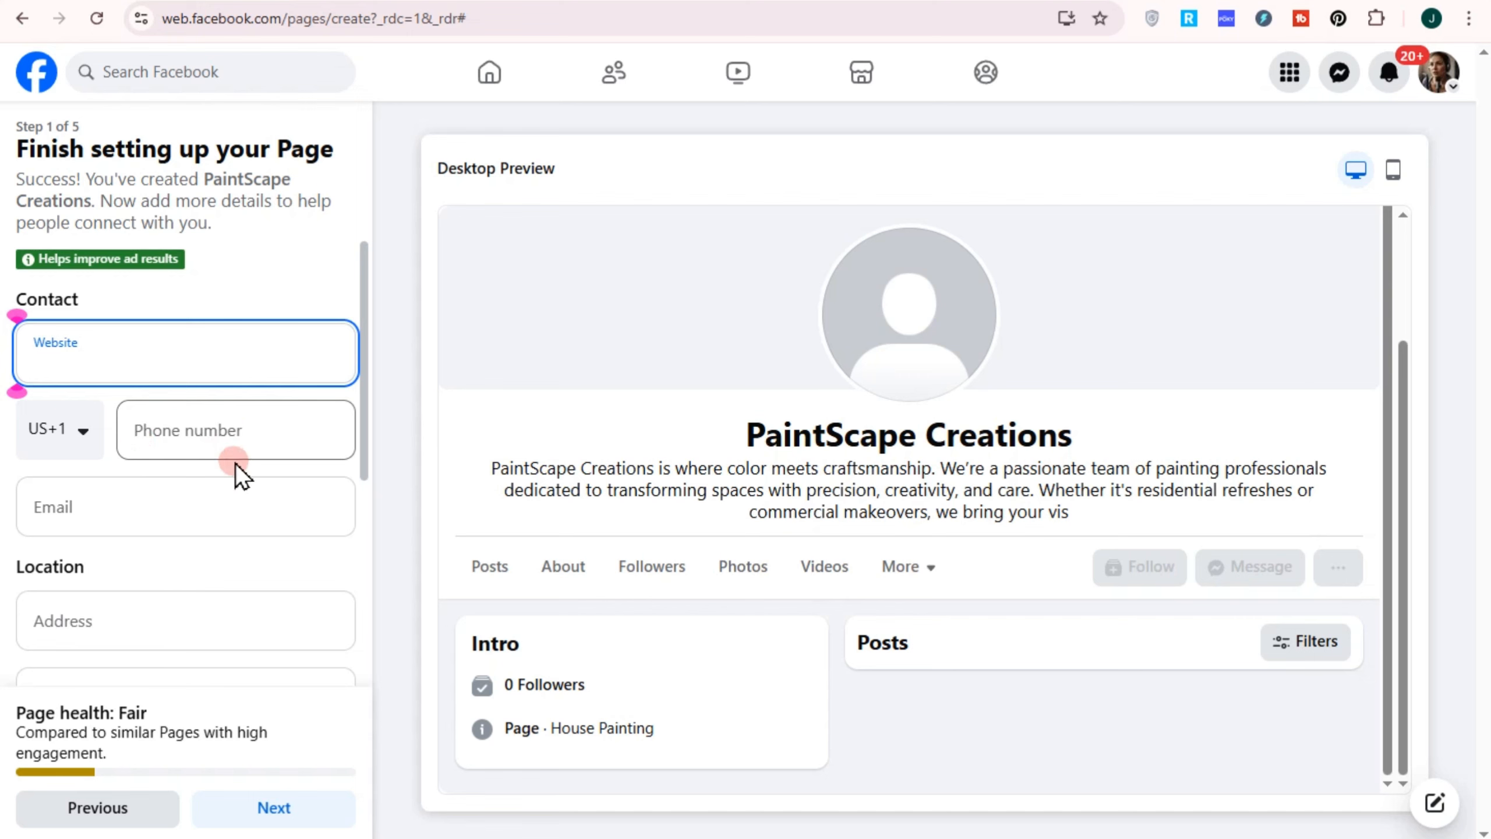
{"action": "left_click", "coordinate": [192, 444]}
{"action": "left_click", "coordinate": [334, 504]}
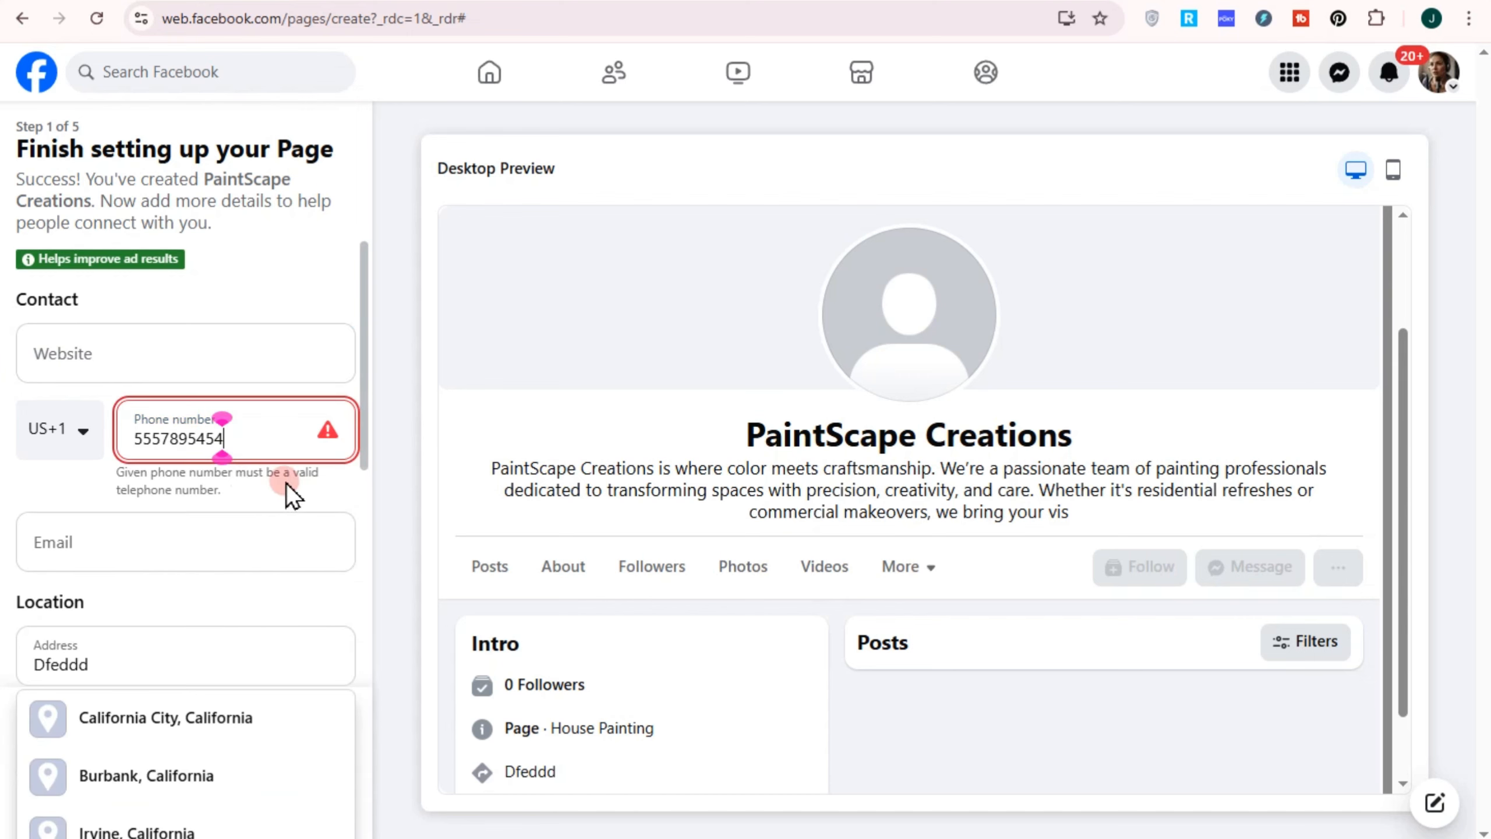
{"action": "key", "text": "BackSpace"}
{"action": "key", "text": "BackSpace"}
{"action": "key", "text": "BackSpace"}
{"action": "key", "text": "BackSpace"}
{"action": "key", "text": "BackSpace"}
{"action": "key", "text": "BackSpace"}
{"action": "key", "text": "BackSpace"}
{"action": "key", "text": "BackSpace"}
{"action": "key", "text": "BackSpace"}
{"action": "key", "text": "BackSpace"}
Enter the business contact email and replace the autofilled street address with a new one
{"action": "left_click", "coordinate": [101, 519]}
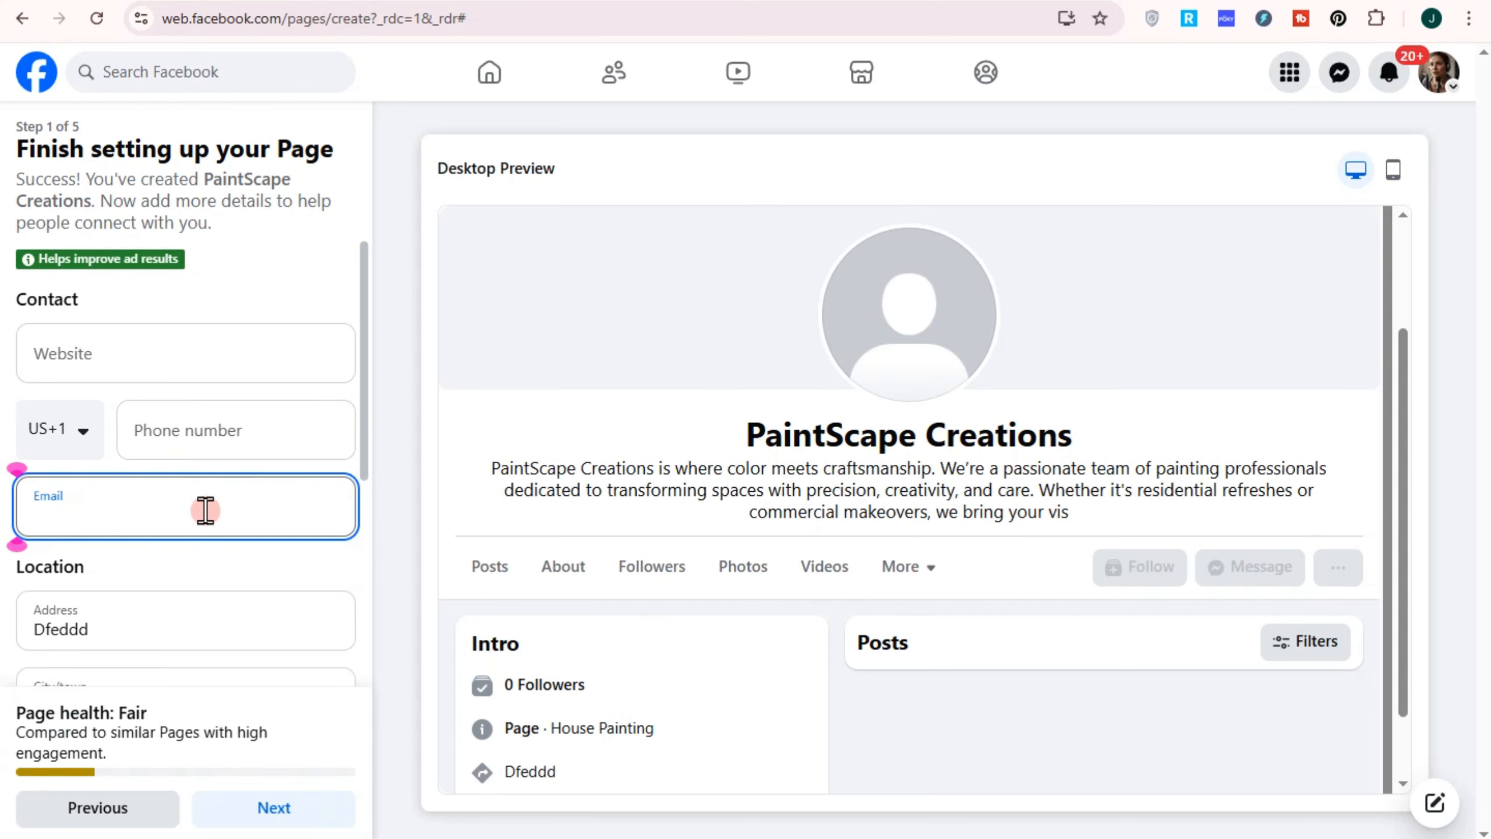
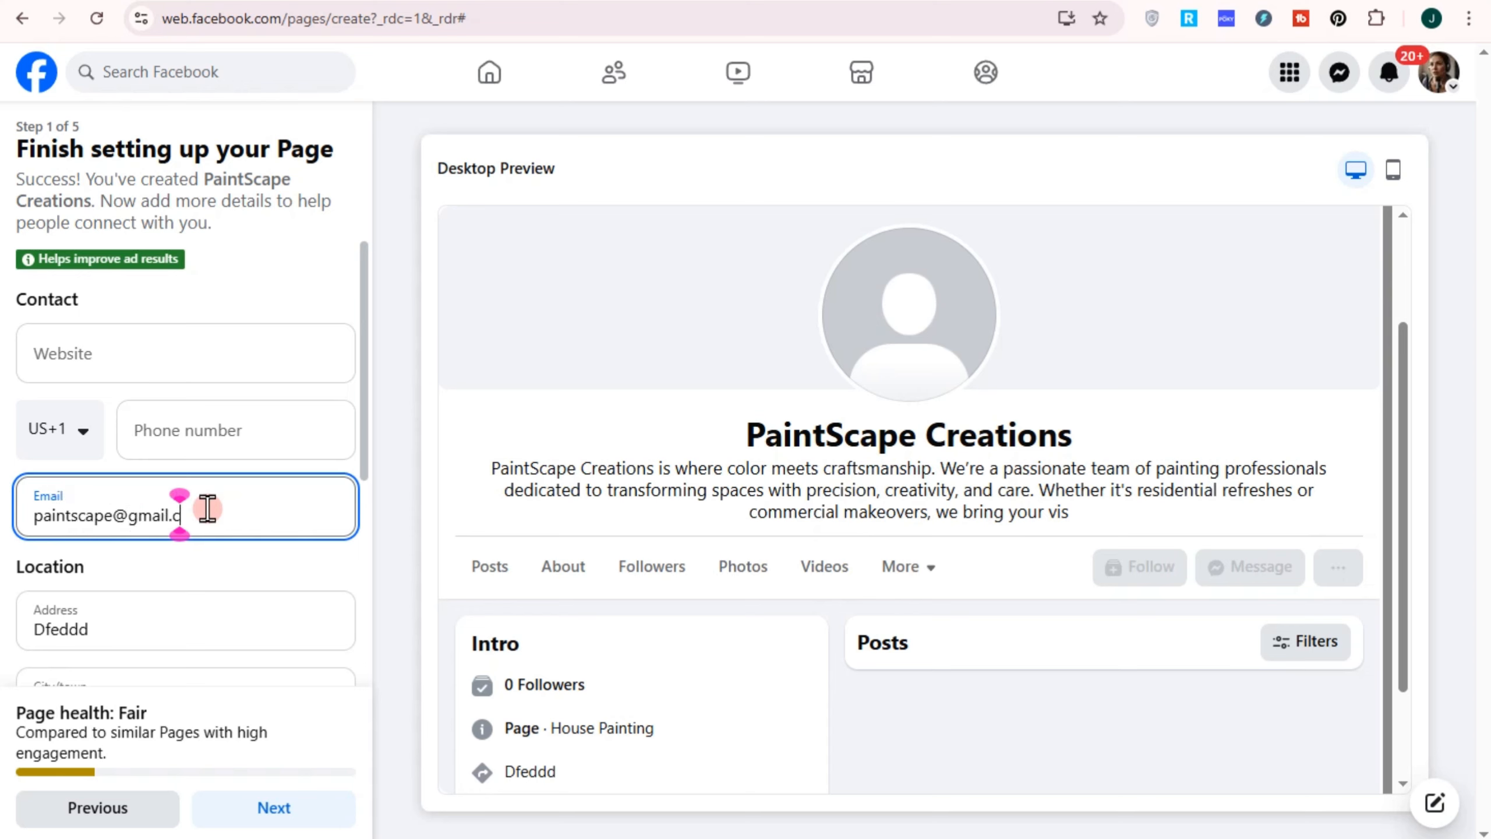
{"action": "left_click", "coordinate": [142, 628]}
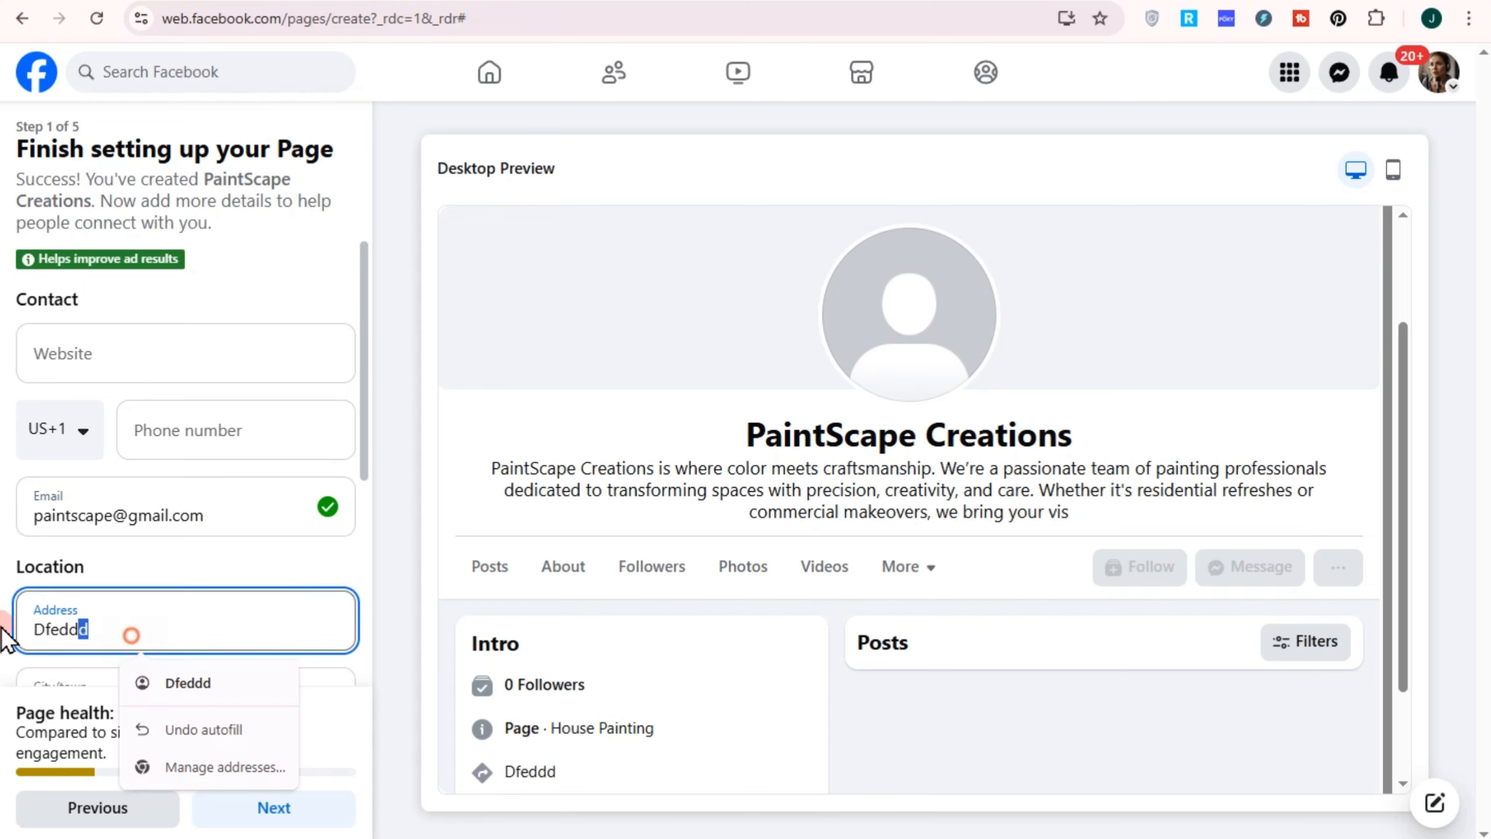
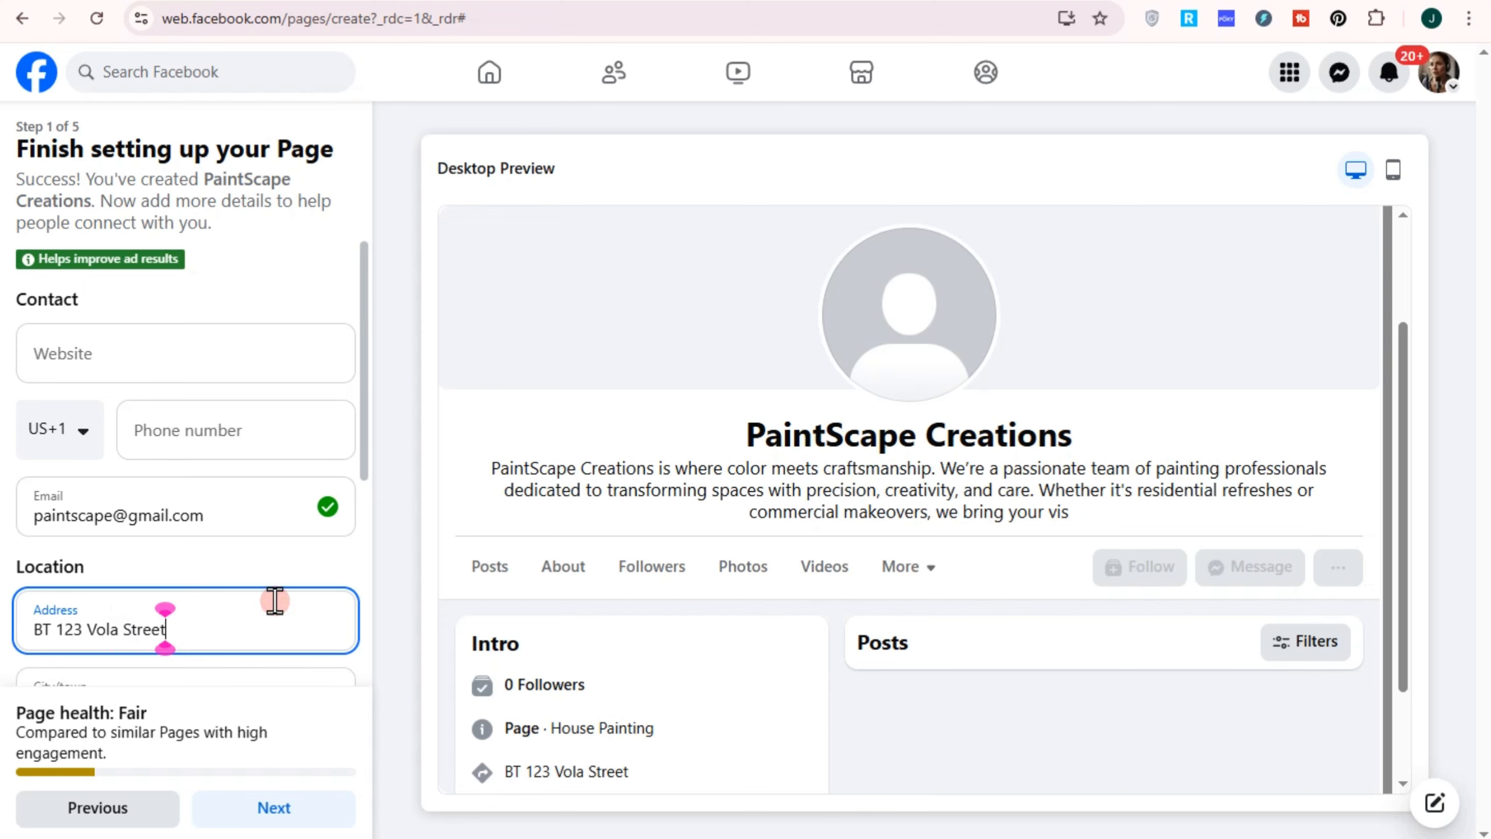
Abandon the specific Selected Hours and set the page's hours to Always open before continuing
{"action": "scroll", "coordinate": [185, 597], "scroll_direction": "down", "scroll_amount": 5}
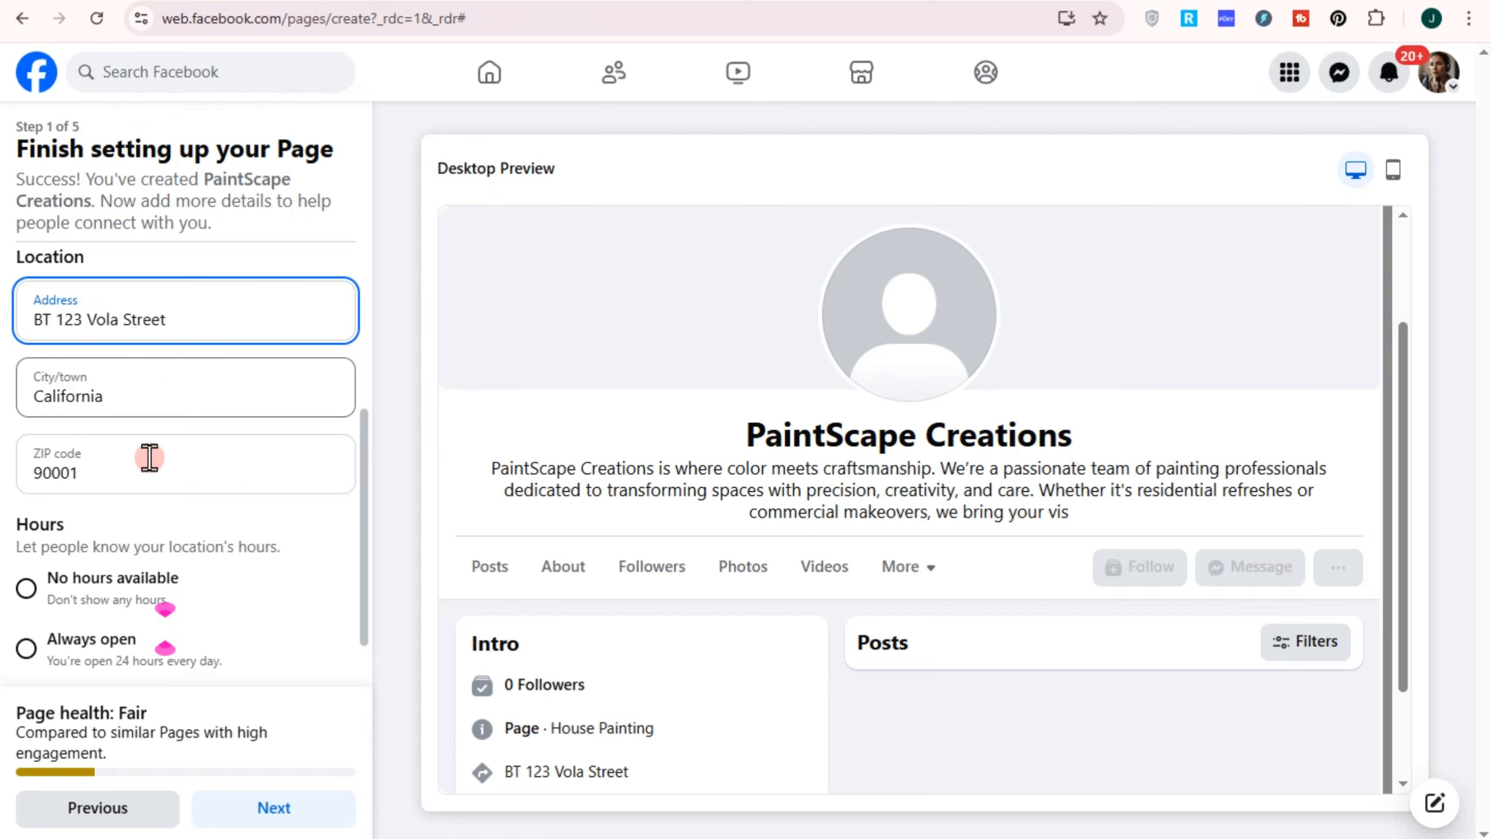
{"action": "scroll", "coordinate": [159, 461], "scroll_direction": "down", "scroll_amount": 2}
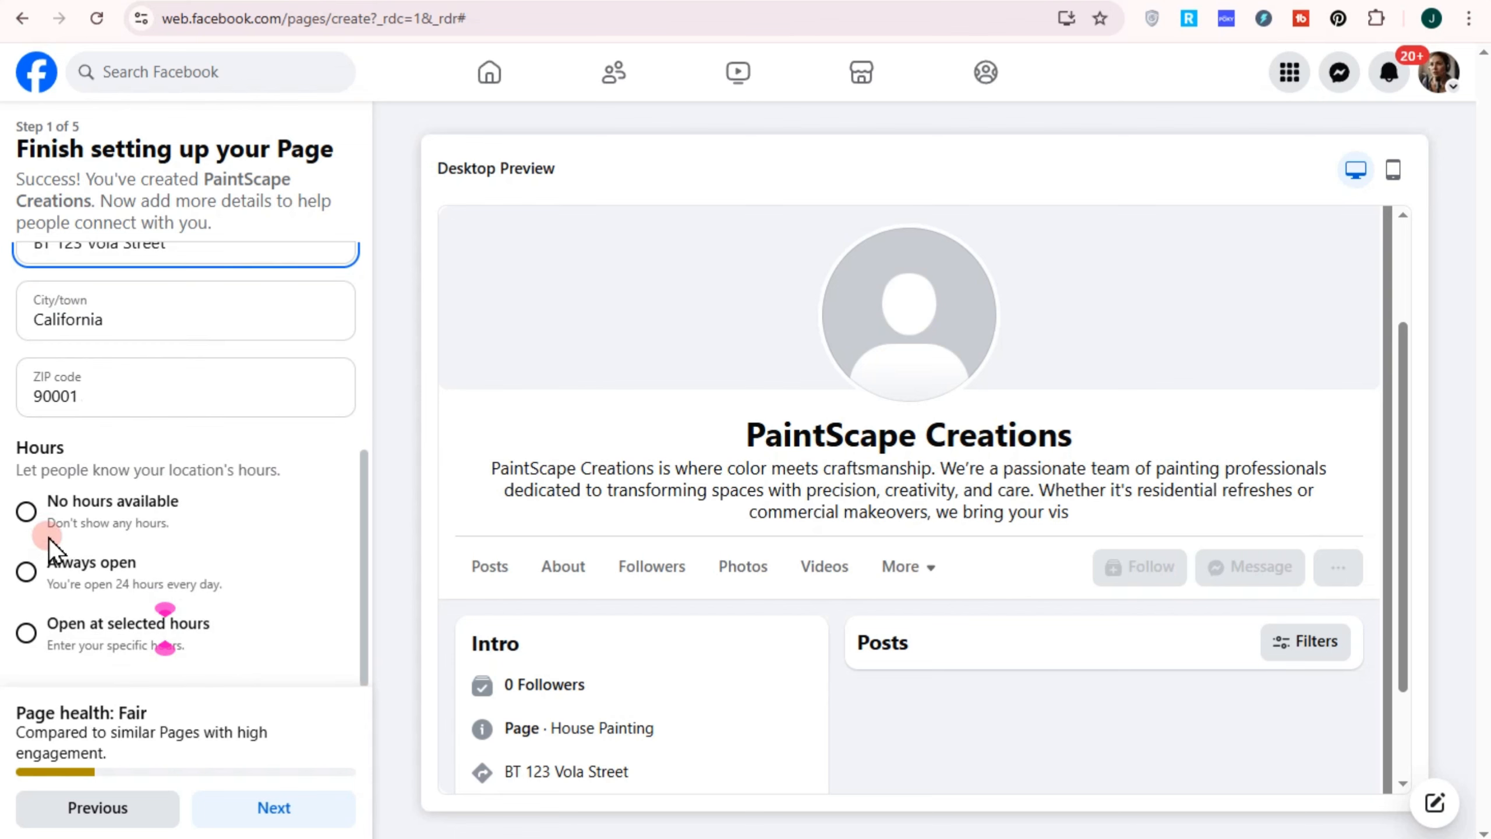
{"action": "left_click", "coordinate": [27, 571]}
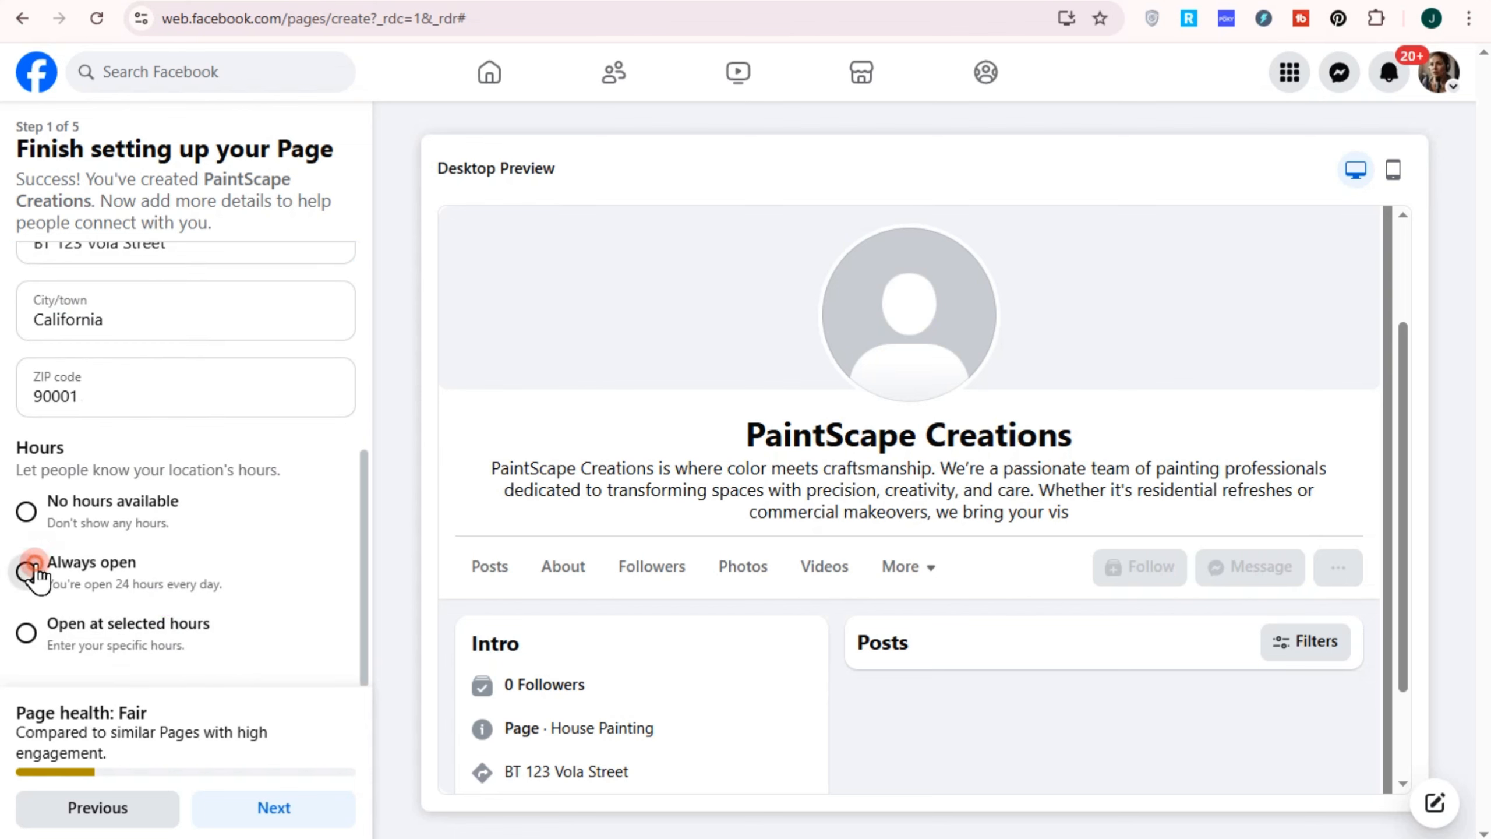
{"action": "left_click", "coordinate": [26, 633]}
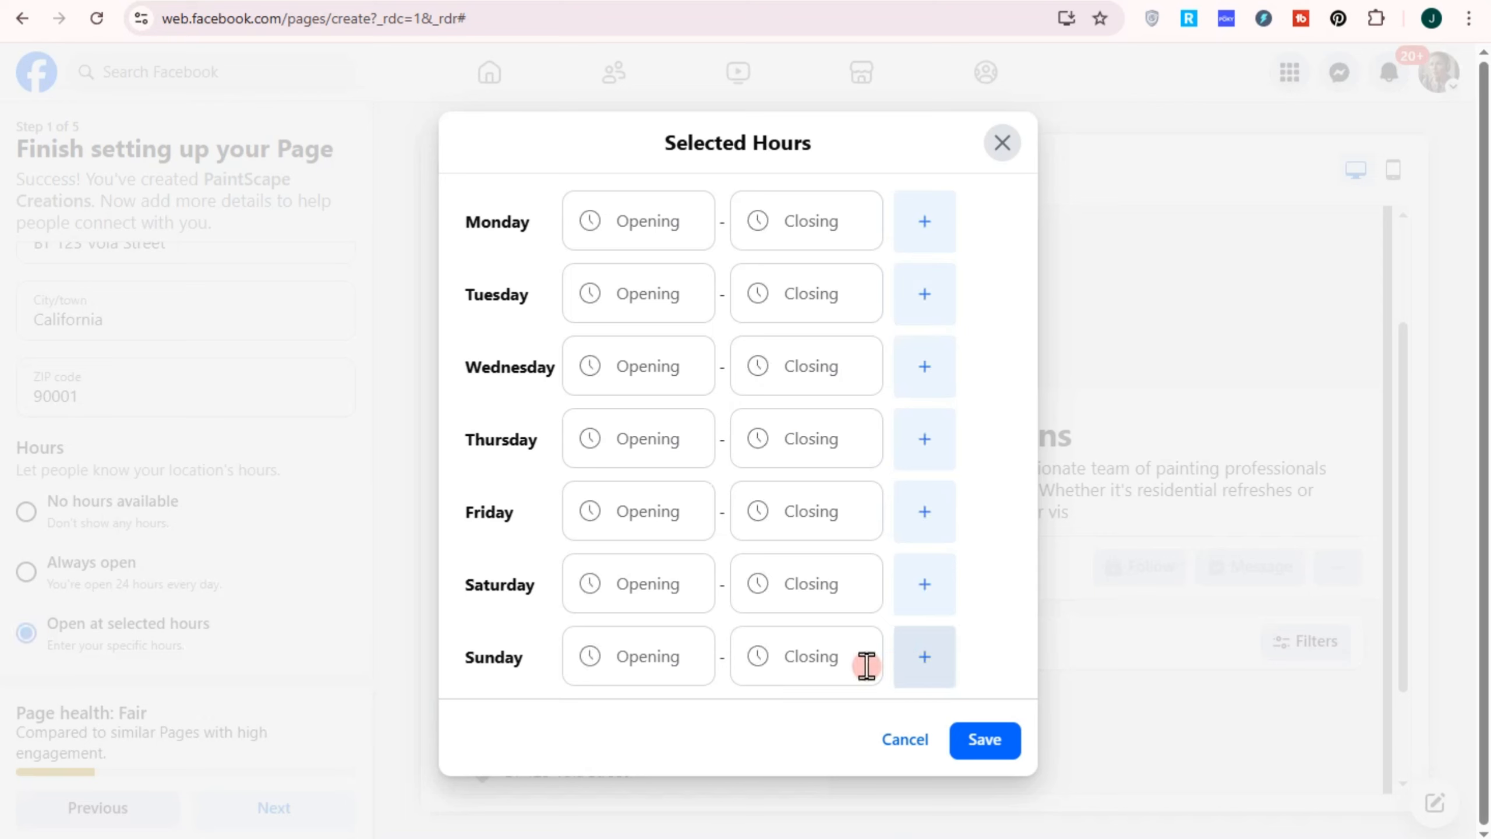
{"action": "left_click", "coordinate": [827, 658]}
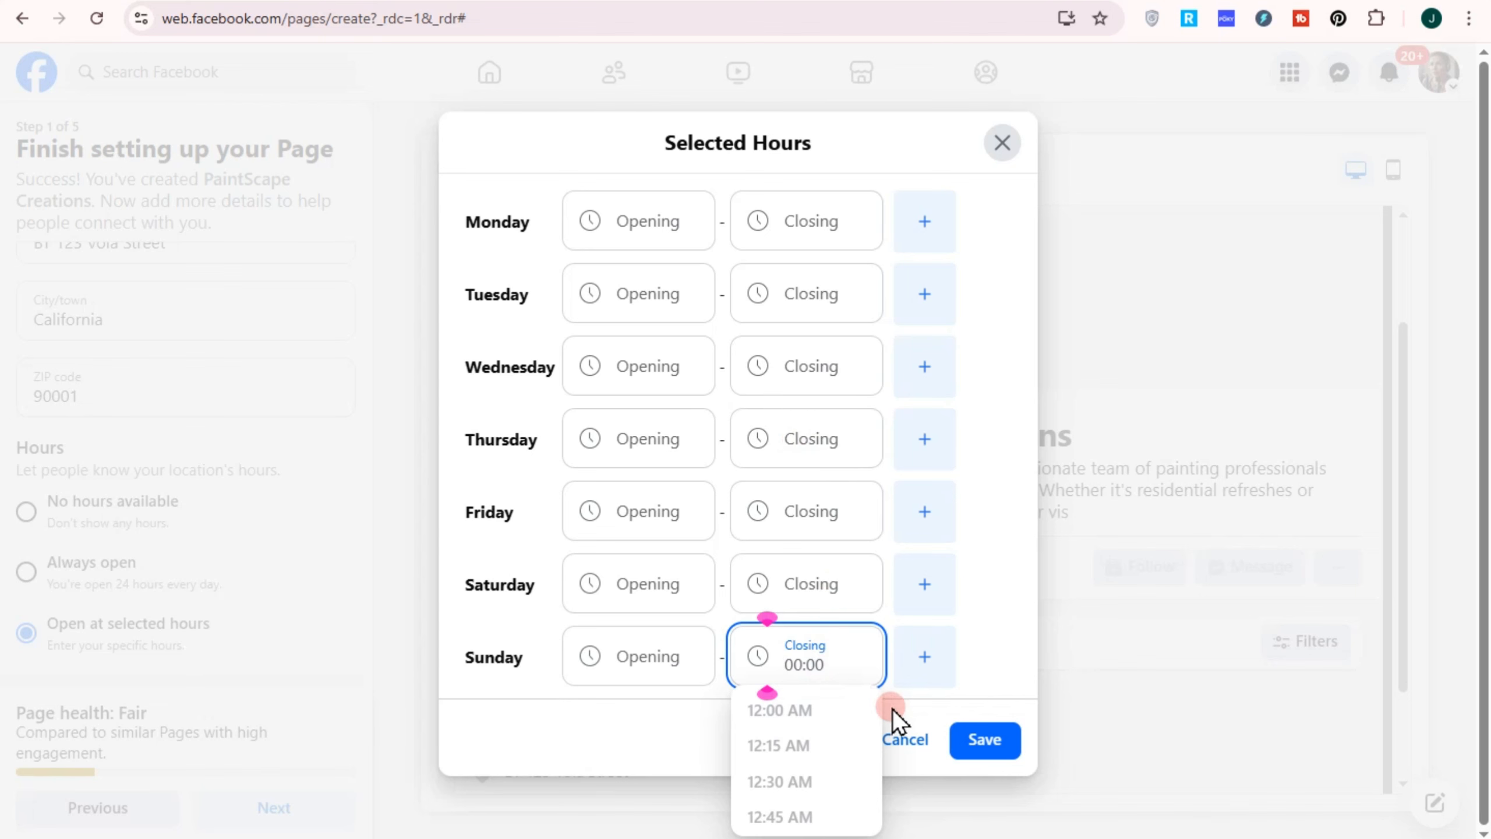
{"action": "left_click", "coordinate": [919, 754]}
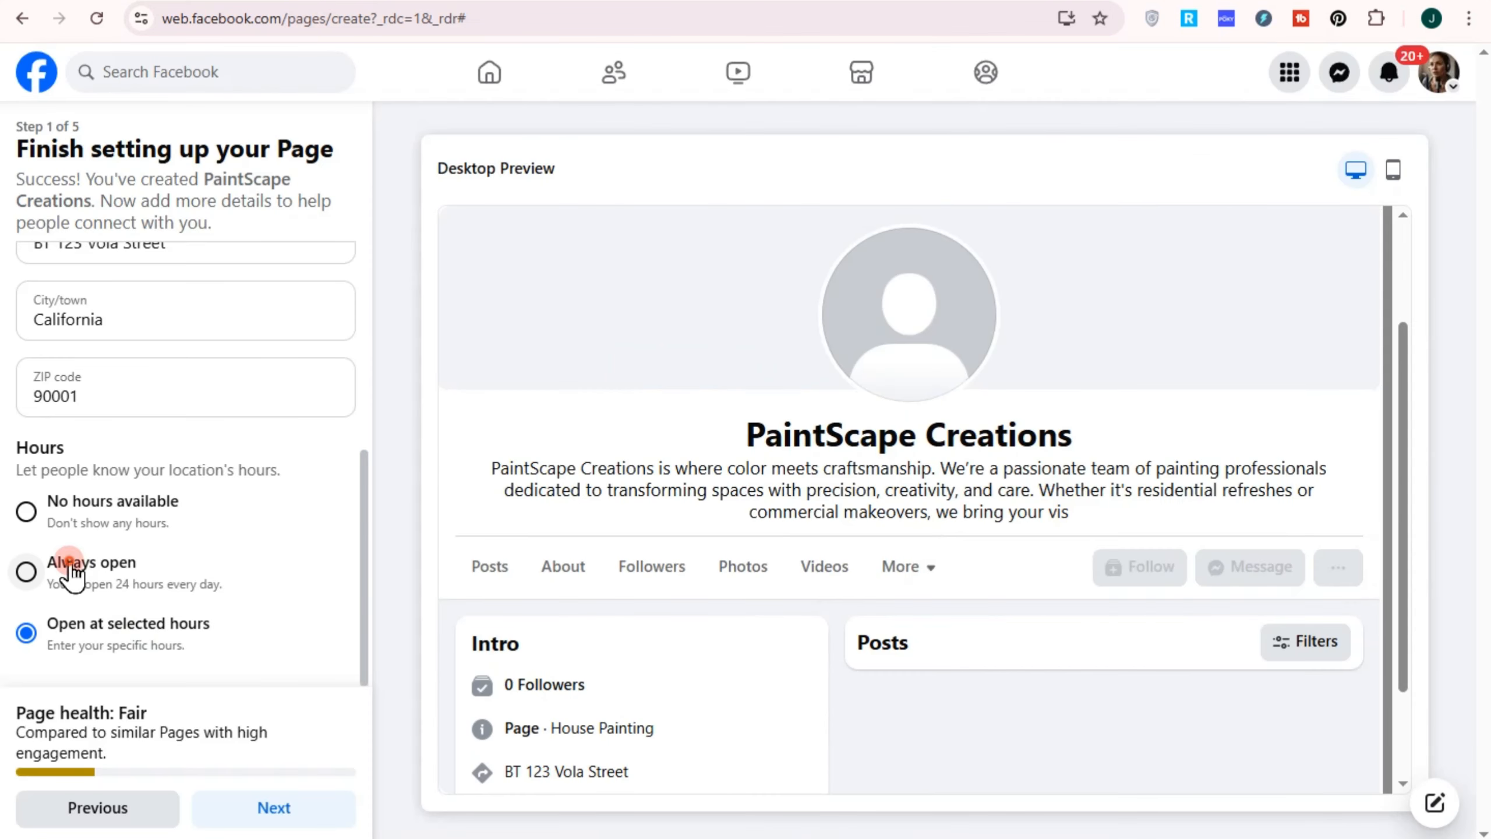
{"action": "left_click", "coordinate": [70, 571]}
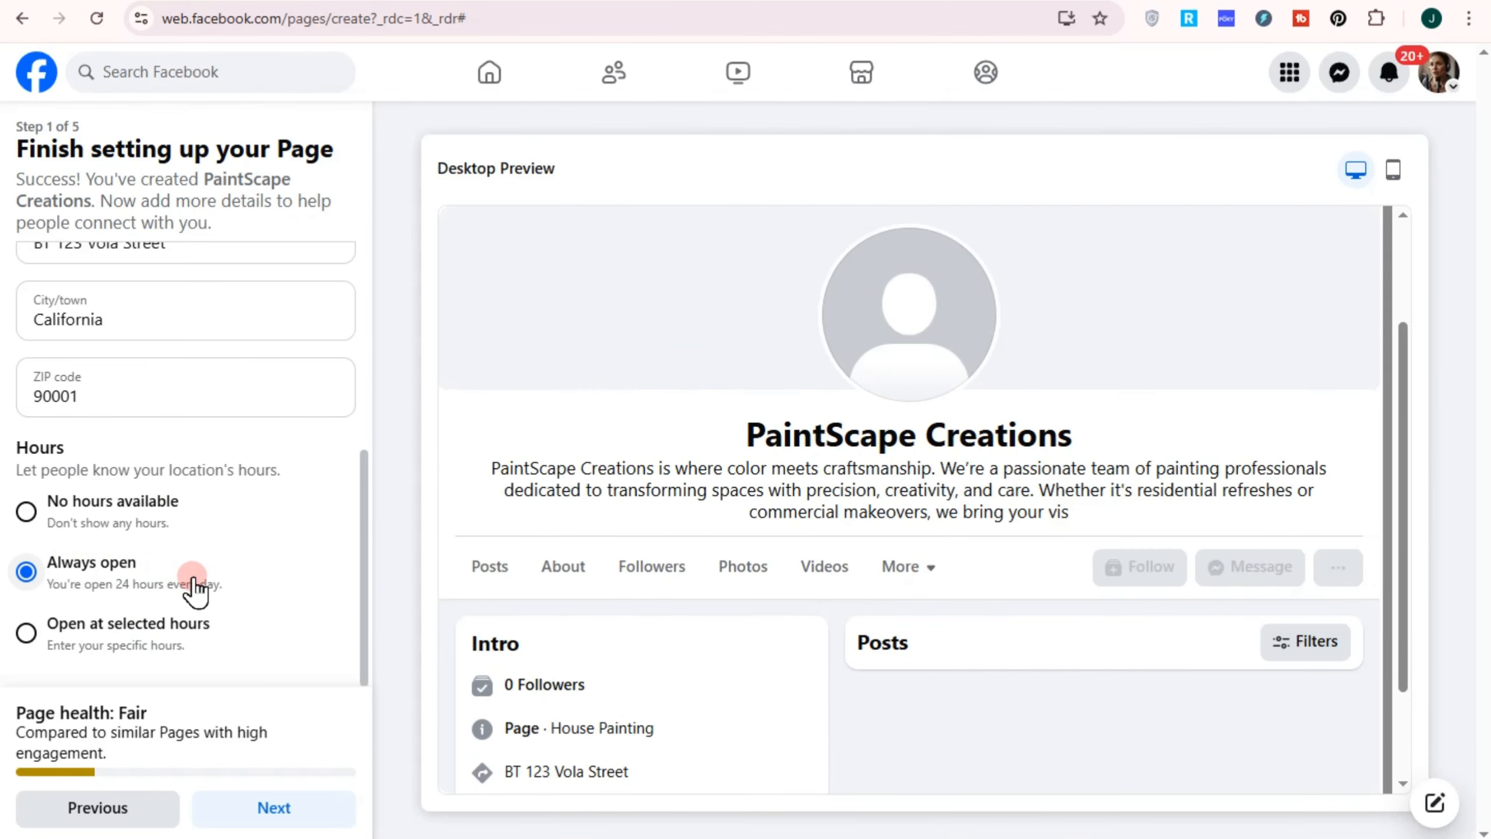
{"action": "left_click", "coordinate": [286, 804]}
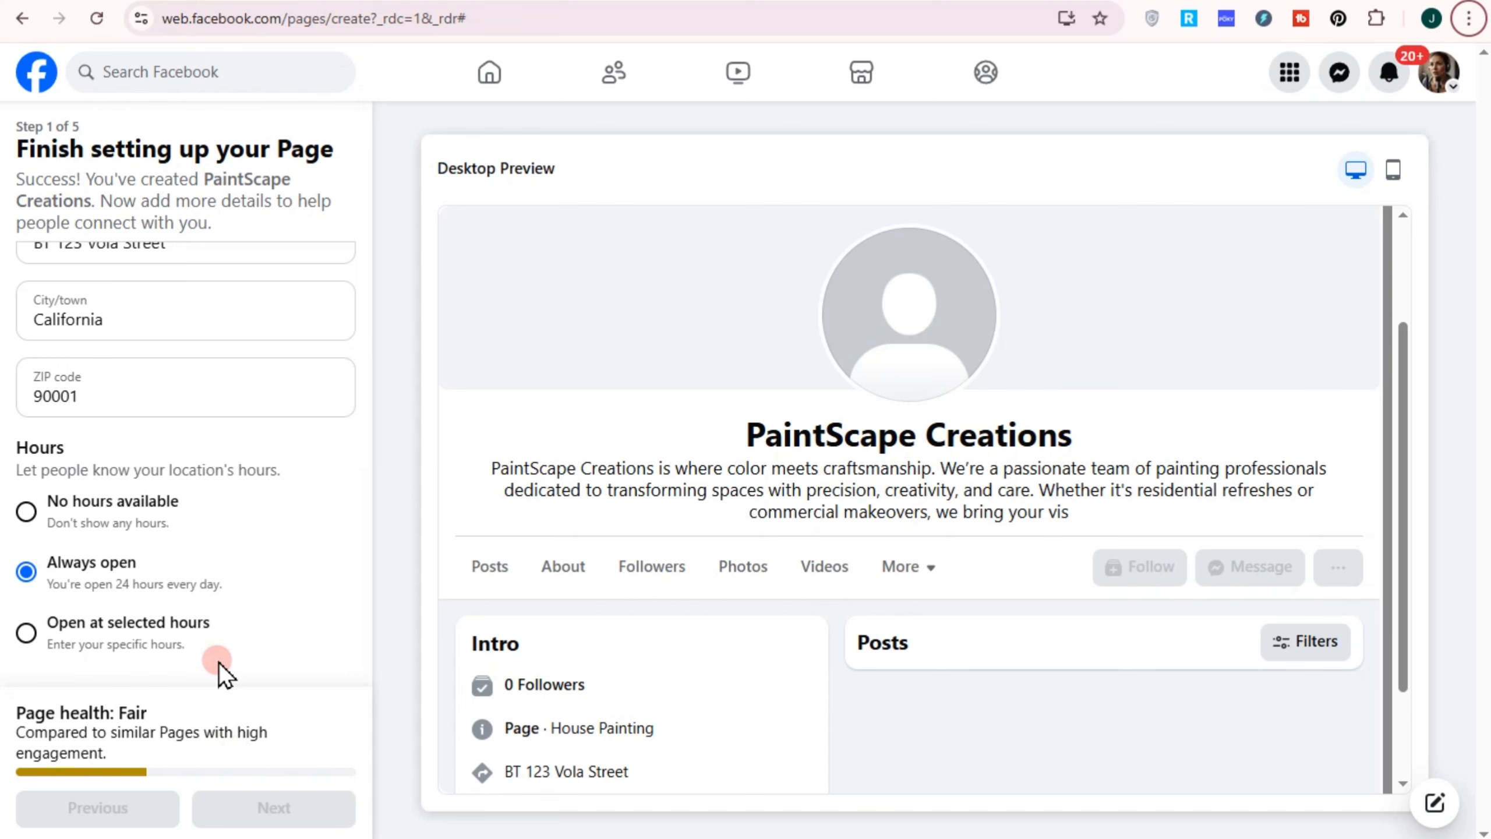
Enter the business phone number and advance to Step 2, Customize your Page
{"action": "scroll", "coordinate": [323, 524], "scroll_direction": "up", "scroll_amount": 5}
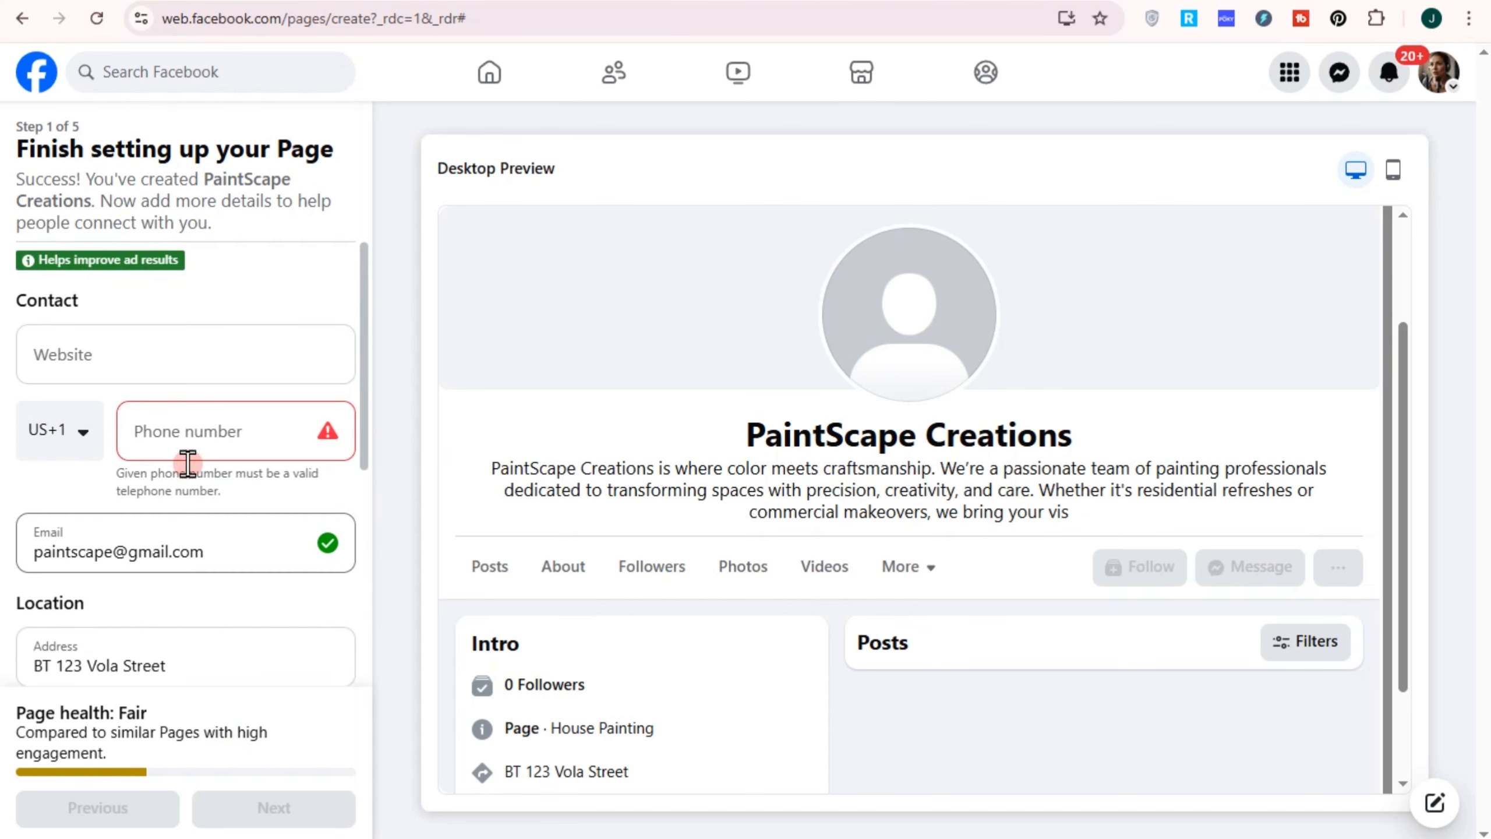
{"action": "left_click", "coordinate": [211, 435]}
{"action": "type", "text": "703-555-5678"}
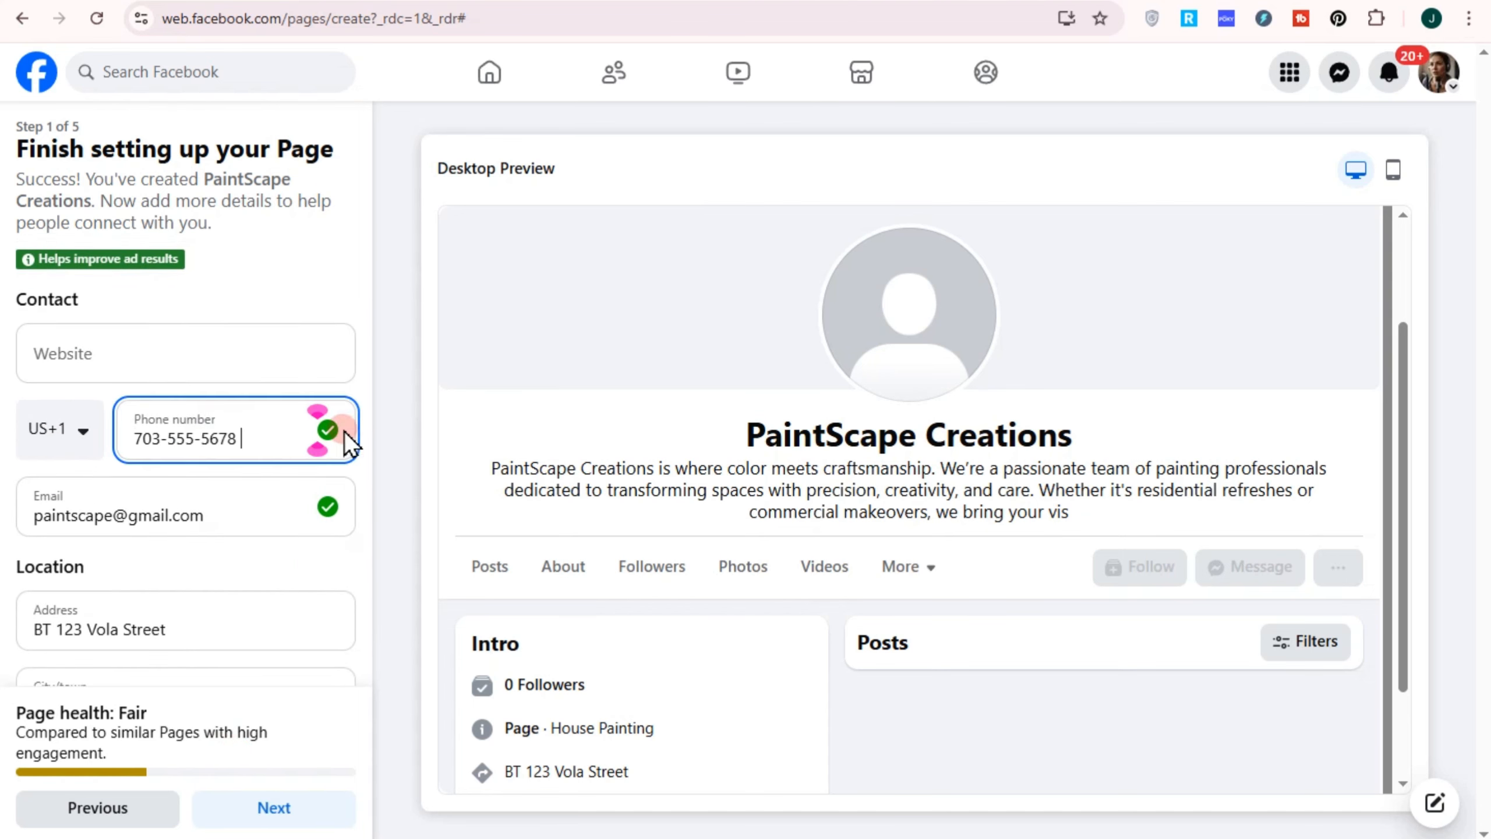
{"action": "scroll", "coordinate": [328, 575], "scroll_direction": "down", "scroll_amount": 5}
{"action": "left_click", "coordinate": [308, 807]}
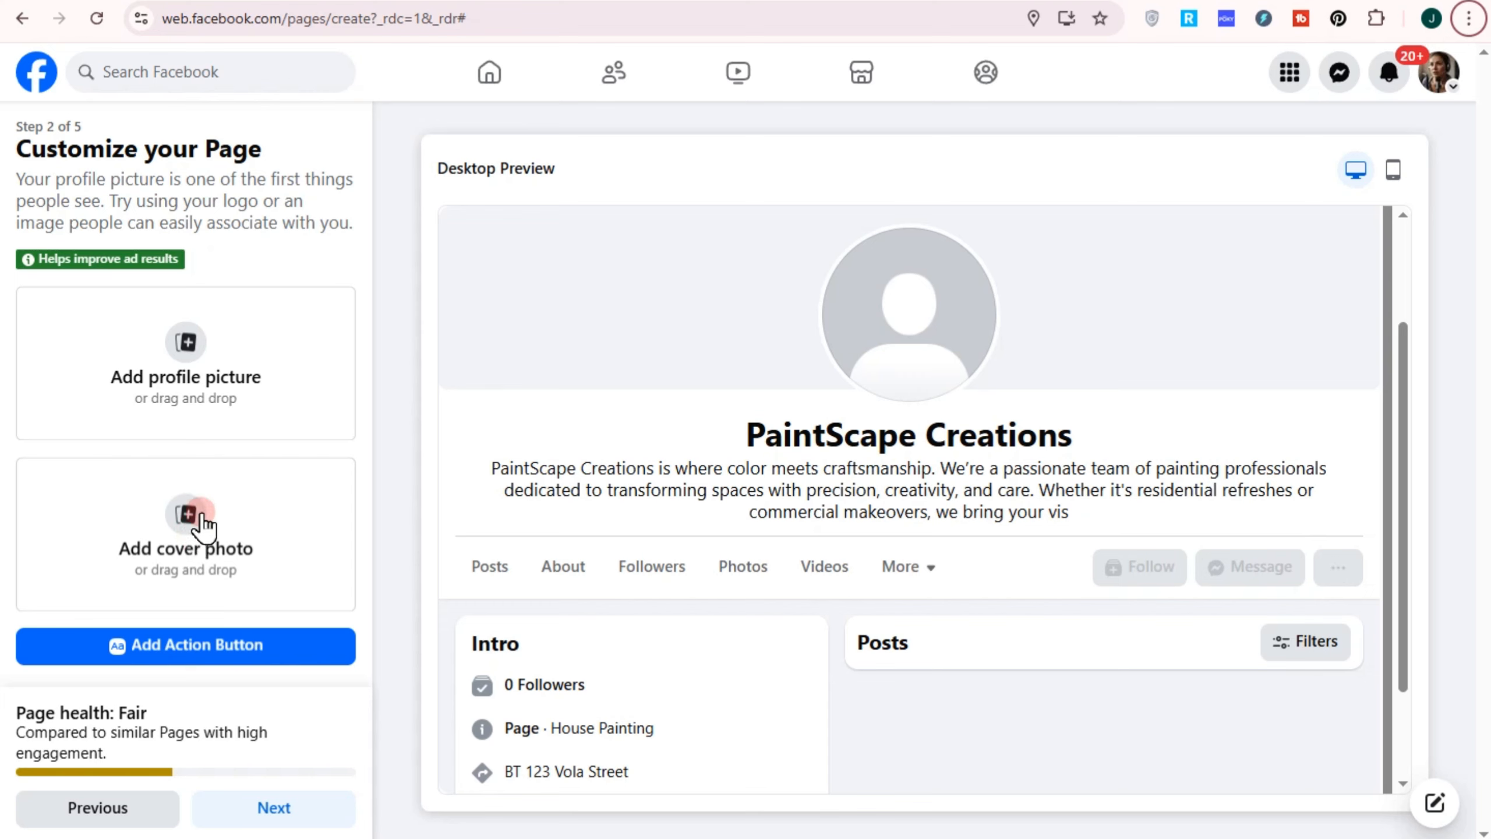
Upload the PaintScape Creations logo as profile picture and the painted-room image as cover photo
{"action": "left_click", "coordinate": [220, 421]}
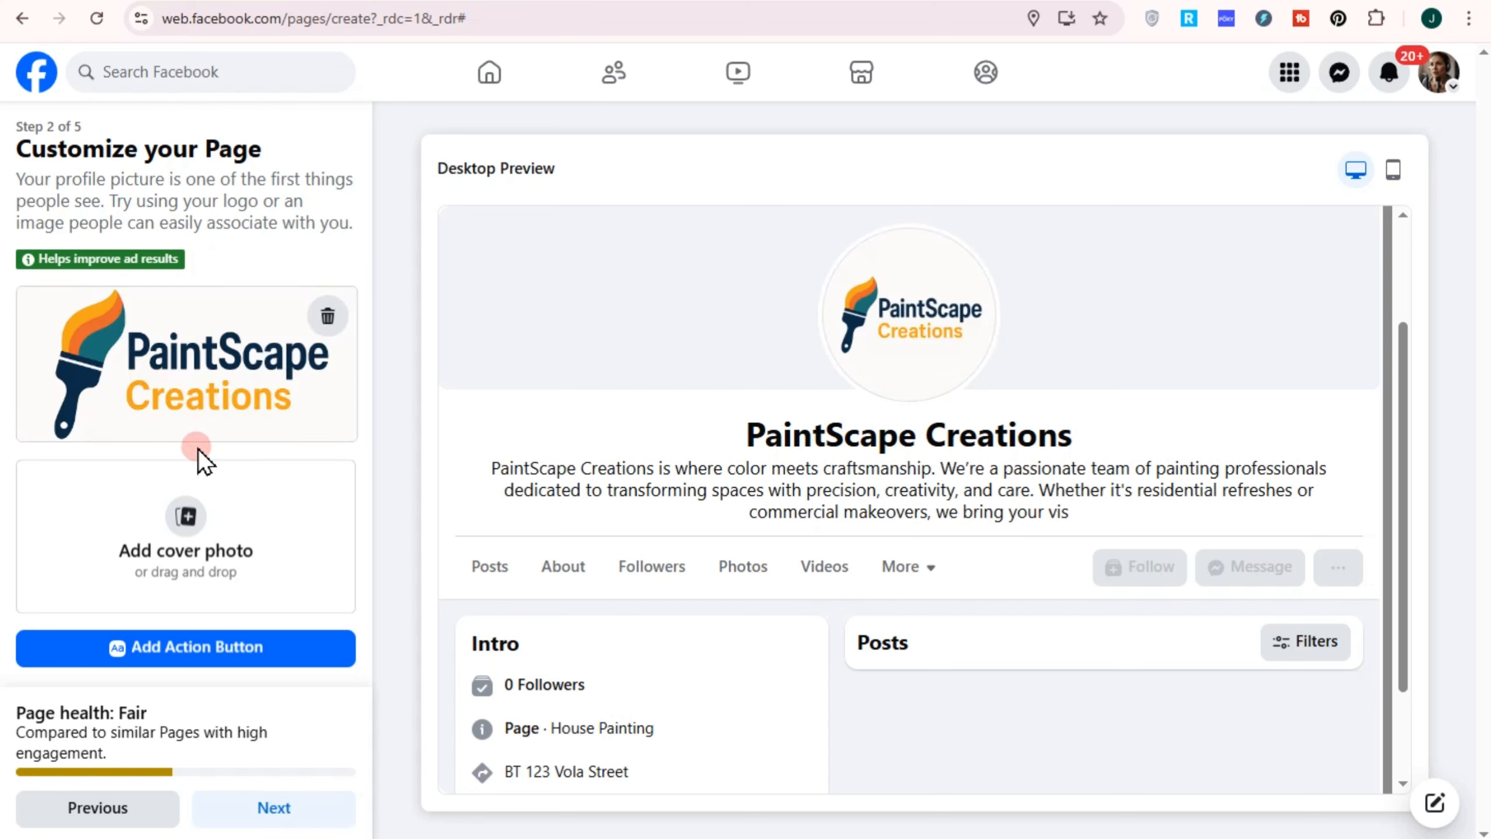
{"action": "left_click", "coordinate": [185, 552]}
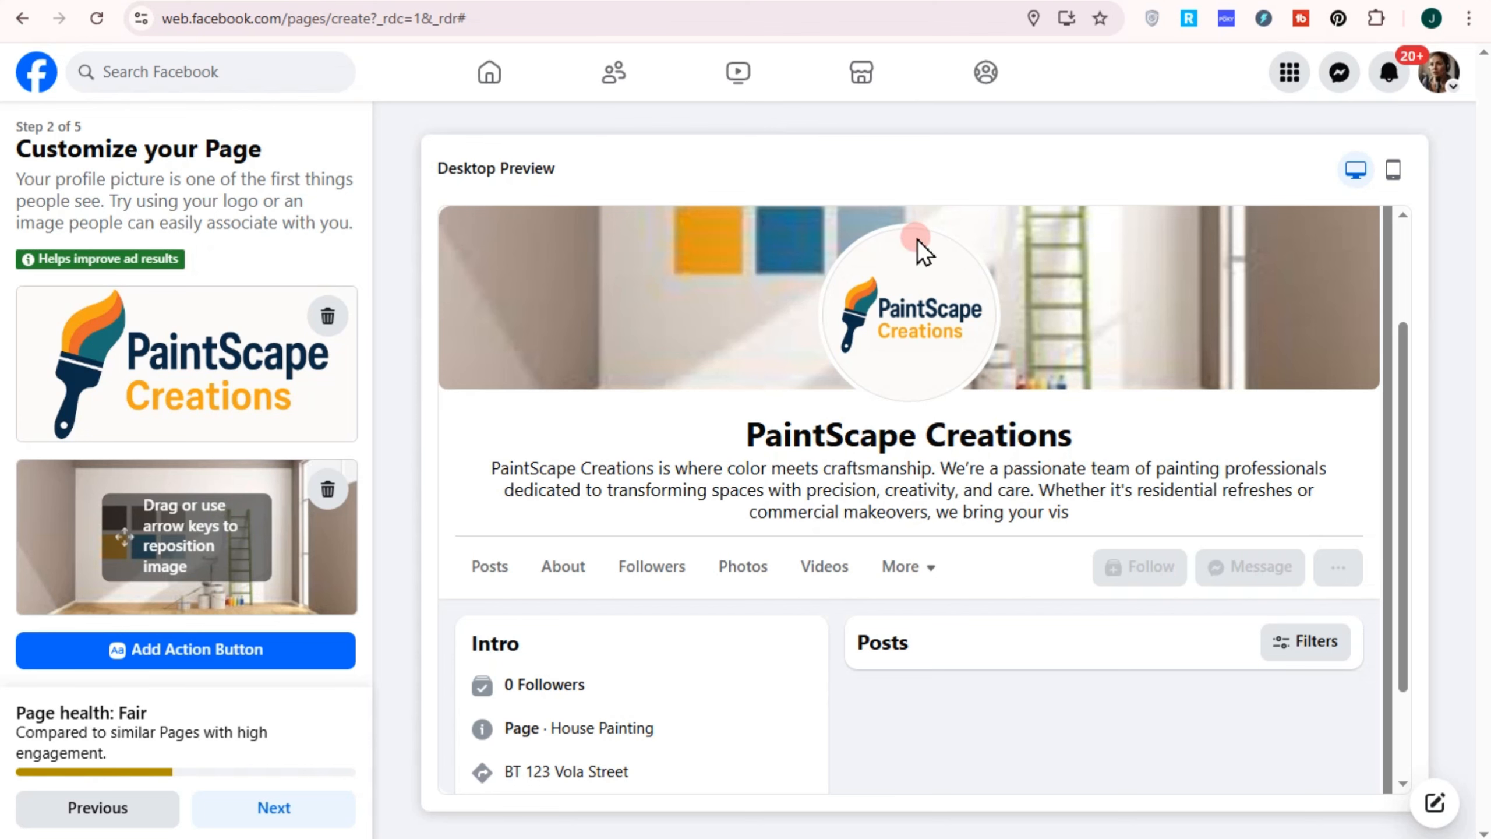
Add a Send message action button, switching back from Book now, and save it
{"action": "left_click", "coordinate": [198, 651]}
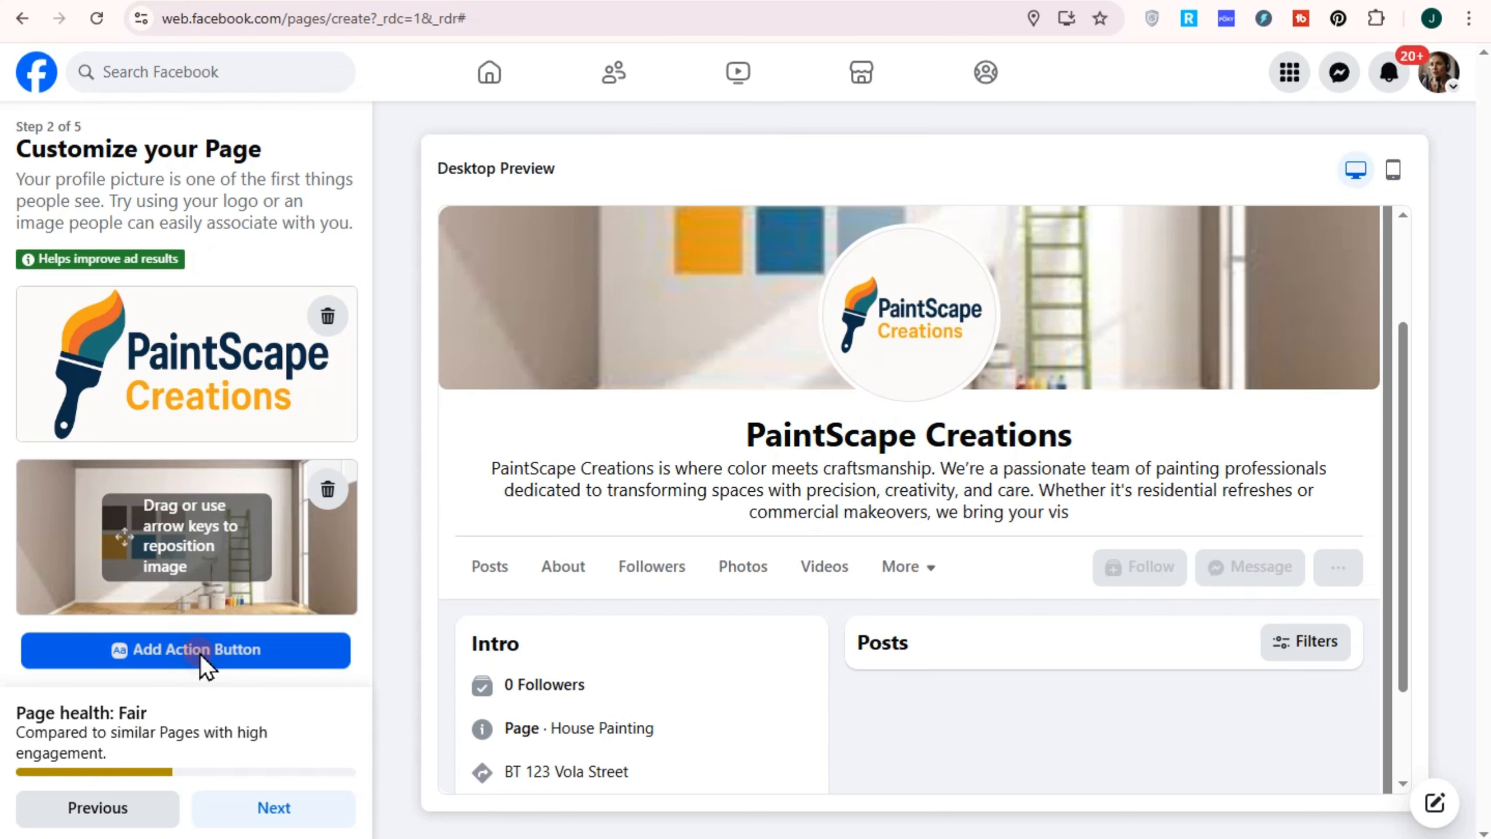
{"action": "left_click", "coordinate": [746, 620]}
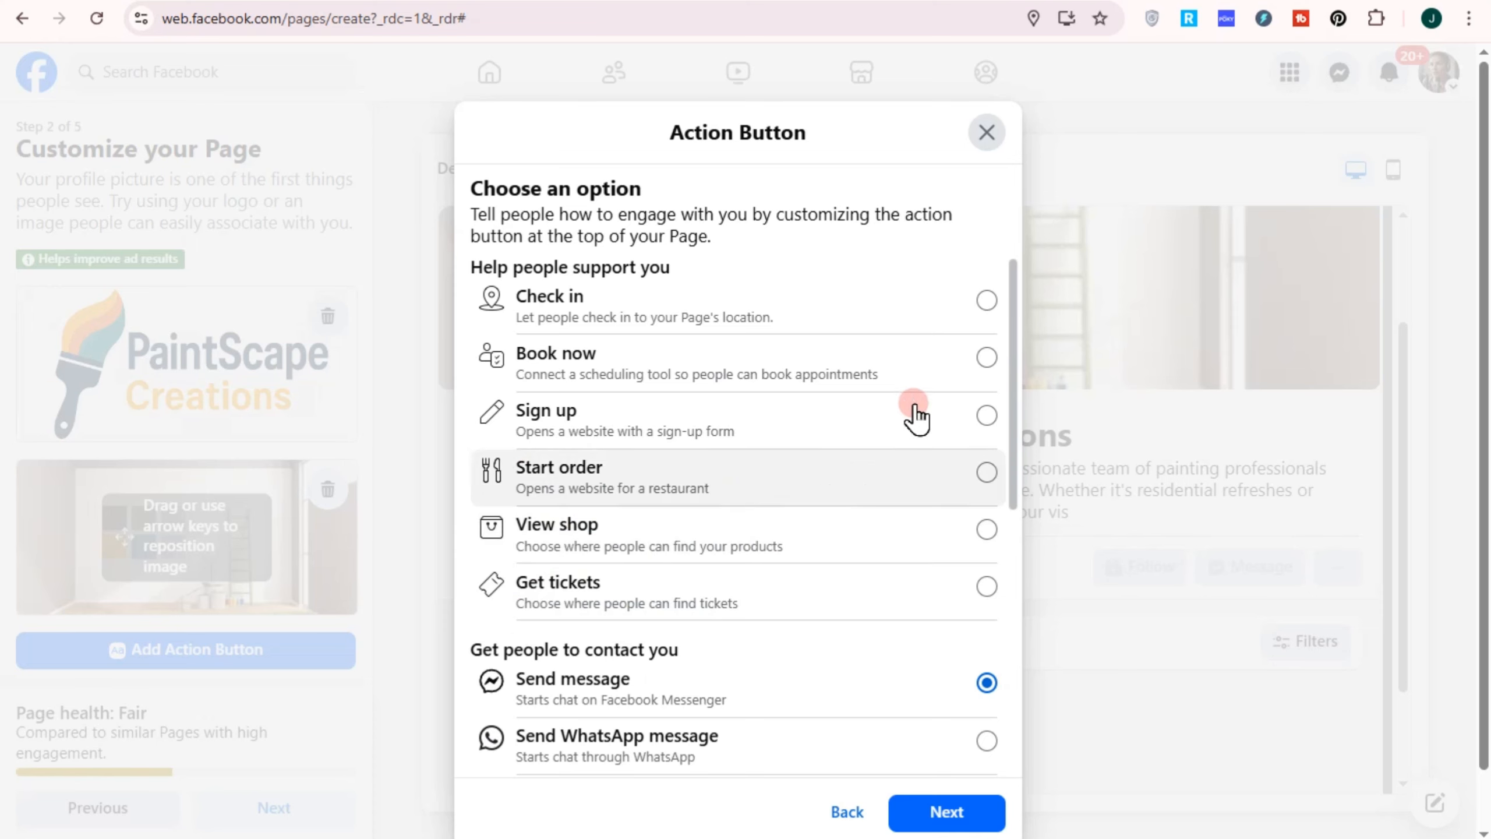
{"action": "left_click", "coordinate": [980, 360]}
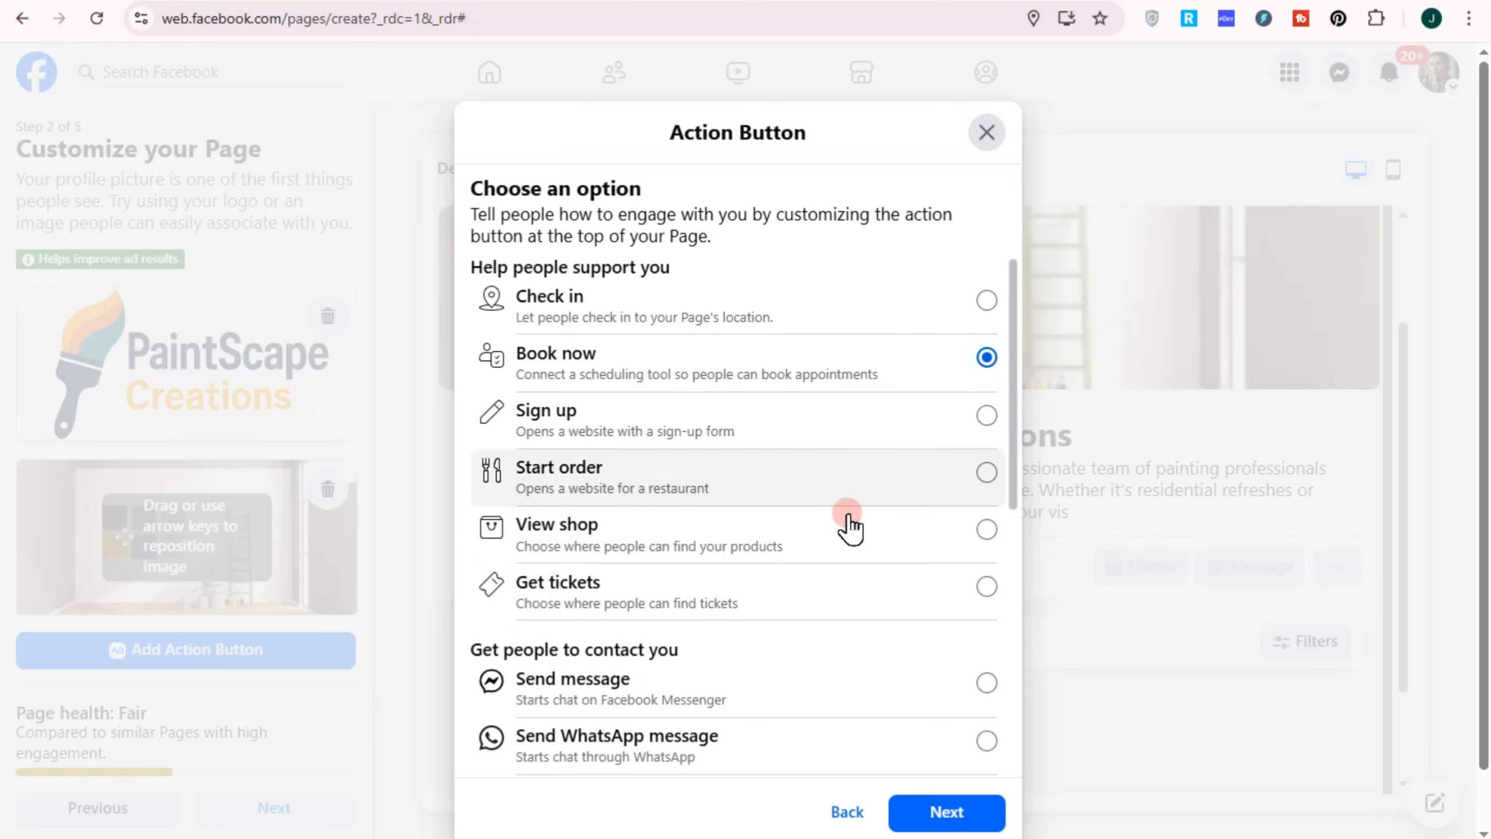
{"action": "left_click", "coordinate": [983, 683]}
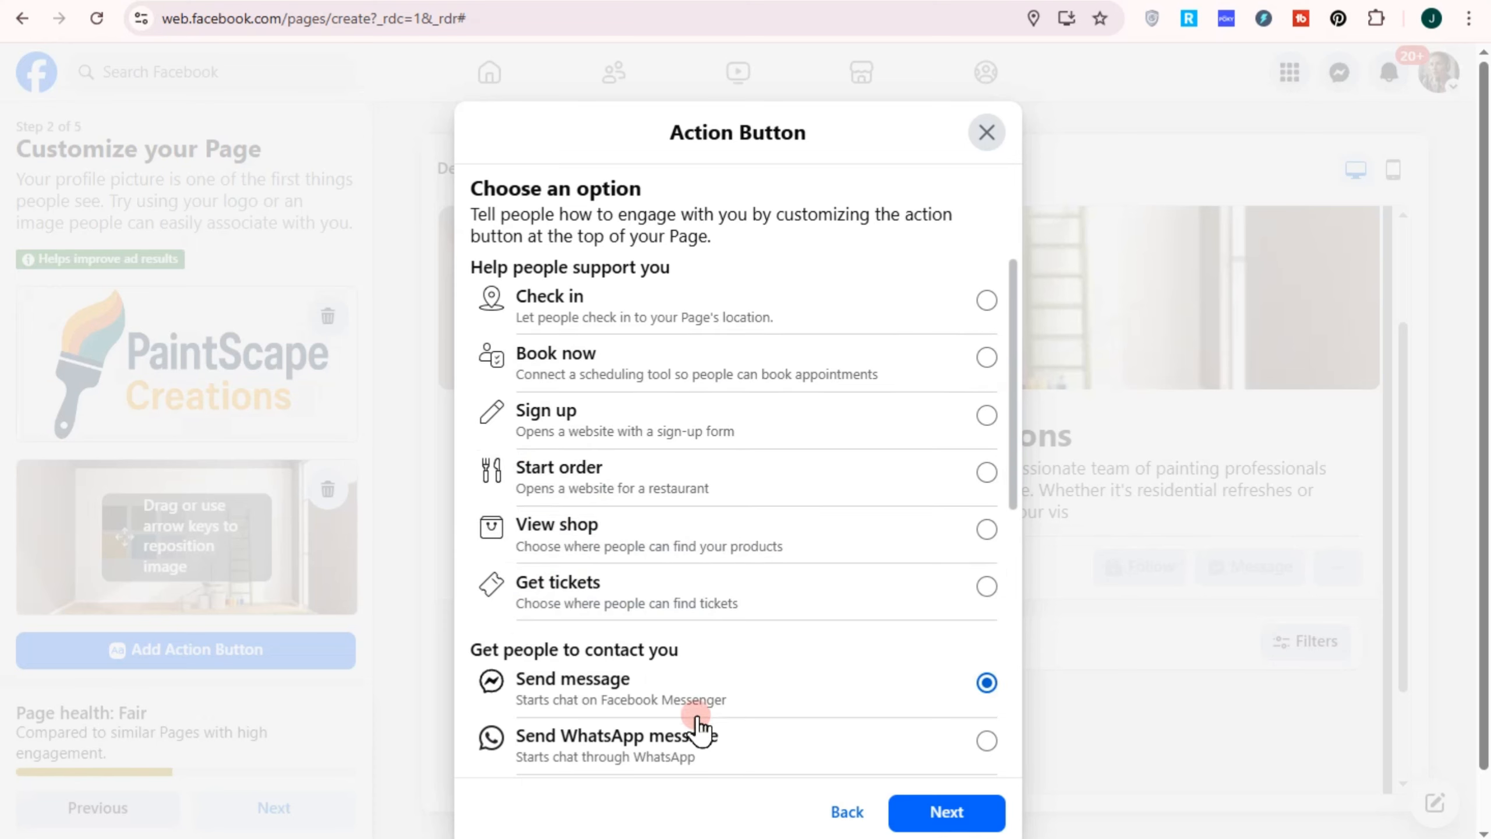
{"action": "left_click", "coordinate": [942, 812]}
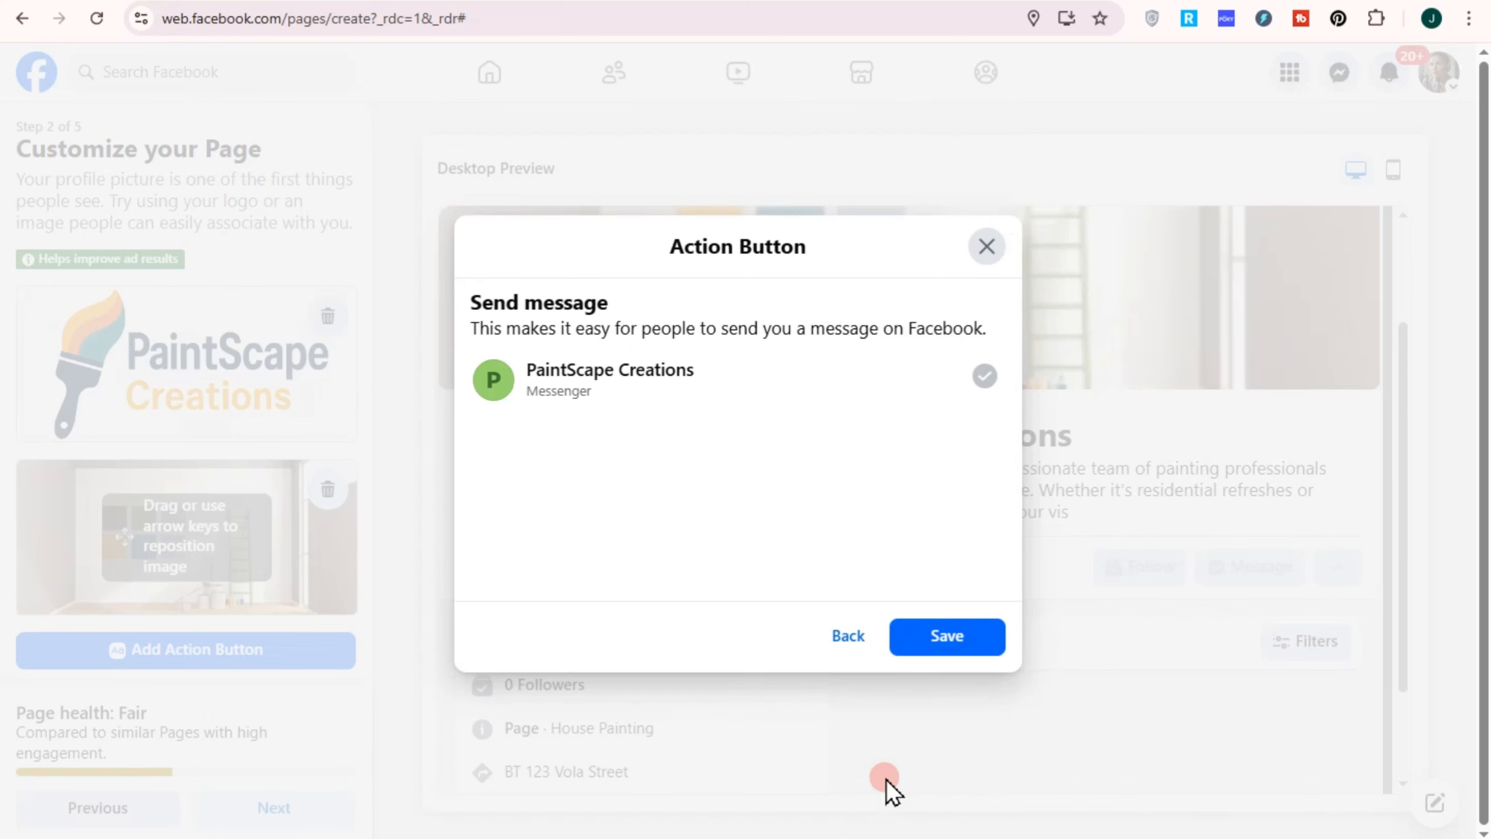
{"action": "left_click", "coordinate": [946, 640]}
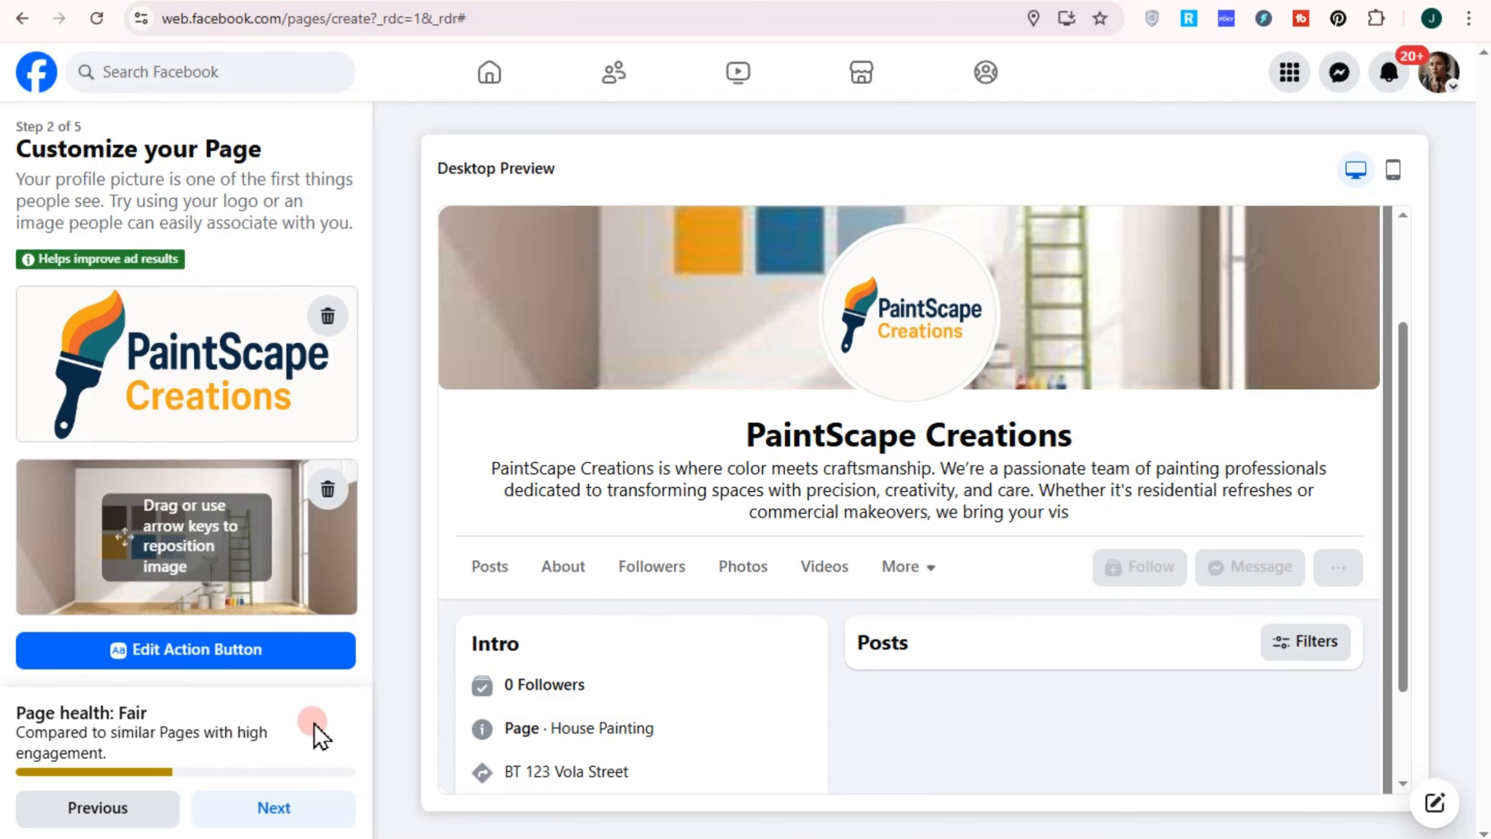
Move through the audience and notifications steps and finish the page setup with Done
{"action": "left_click", "coordinate": [282, 805]}
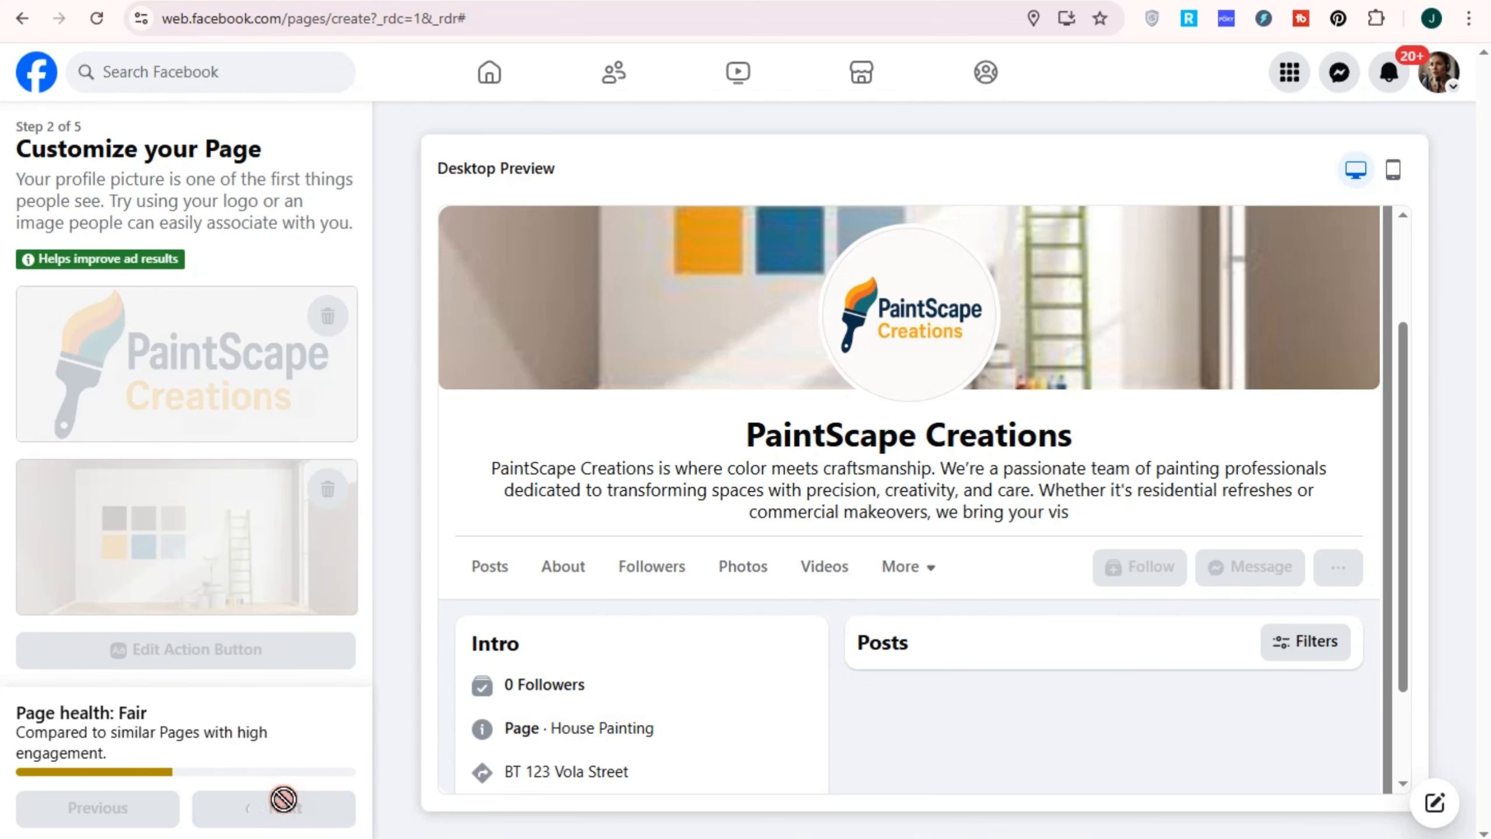
{"action": "scroll", "coordinate": [723, 521], "scroll_direction": "down", "scroll_amount": 2}
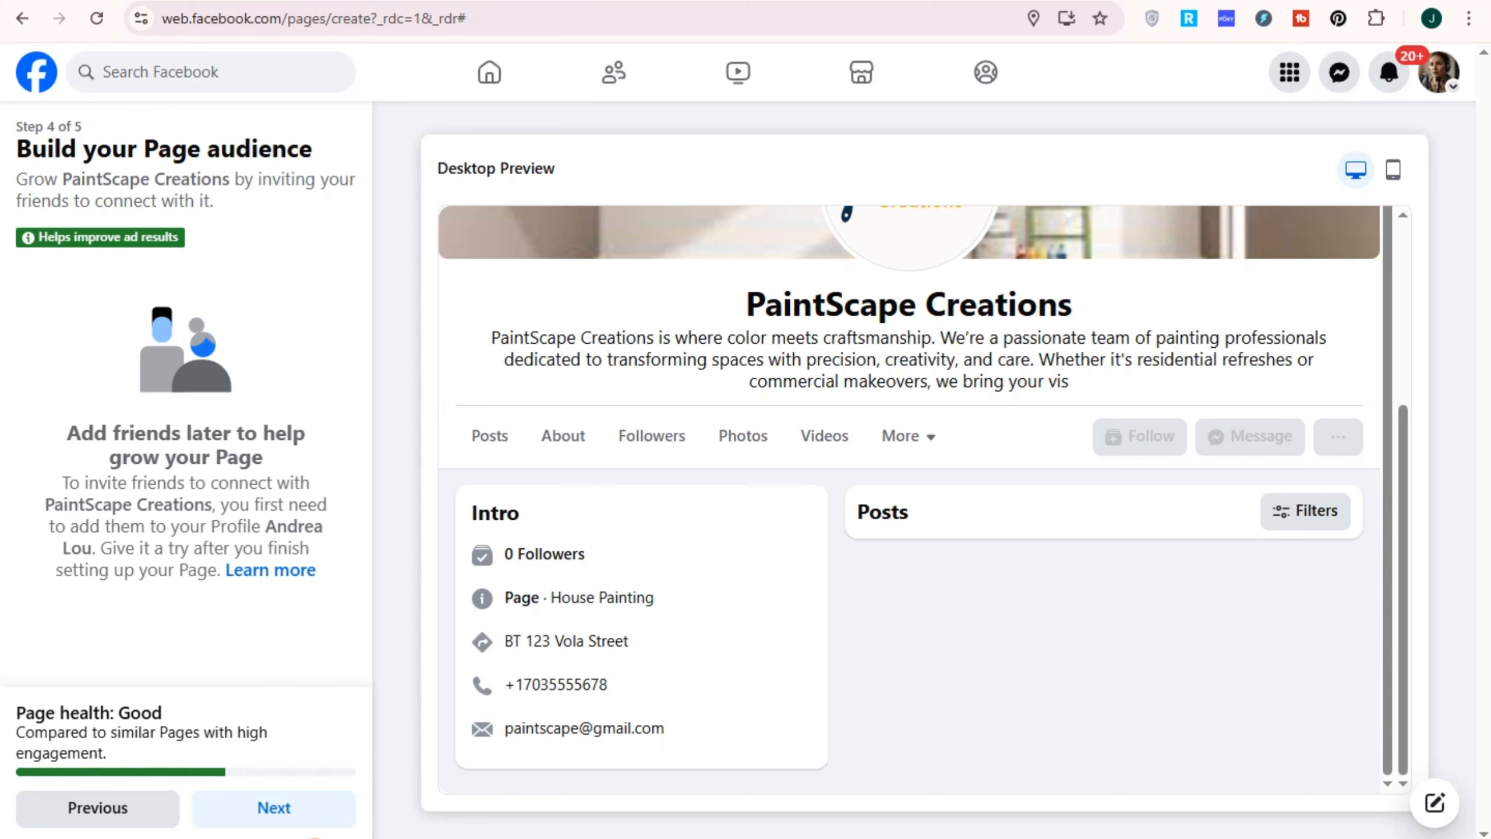
{"action": "left_click", "coordinate": [296, 816]}
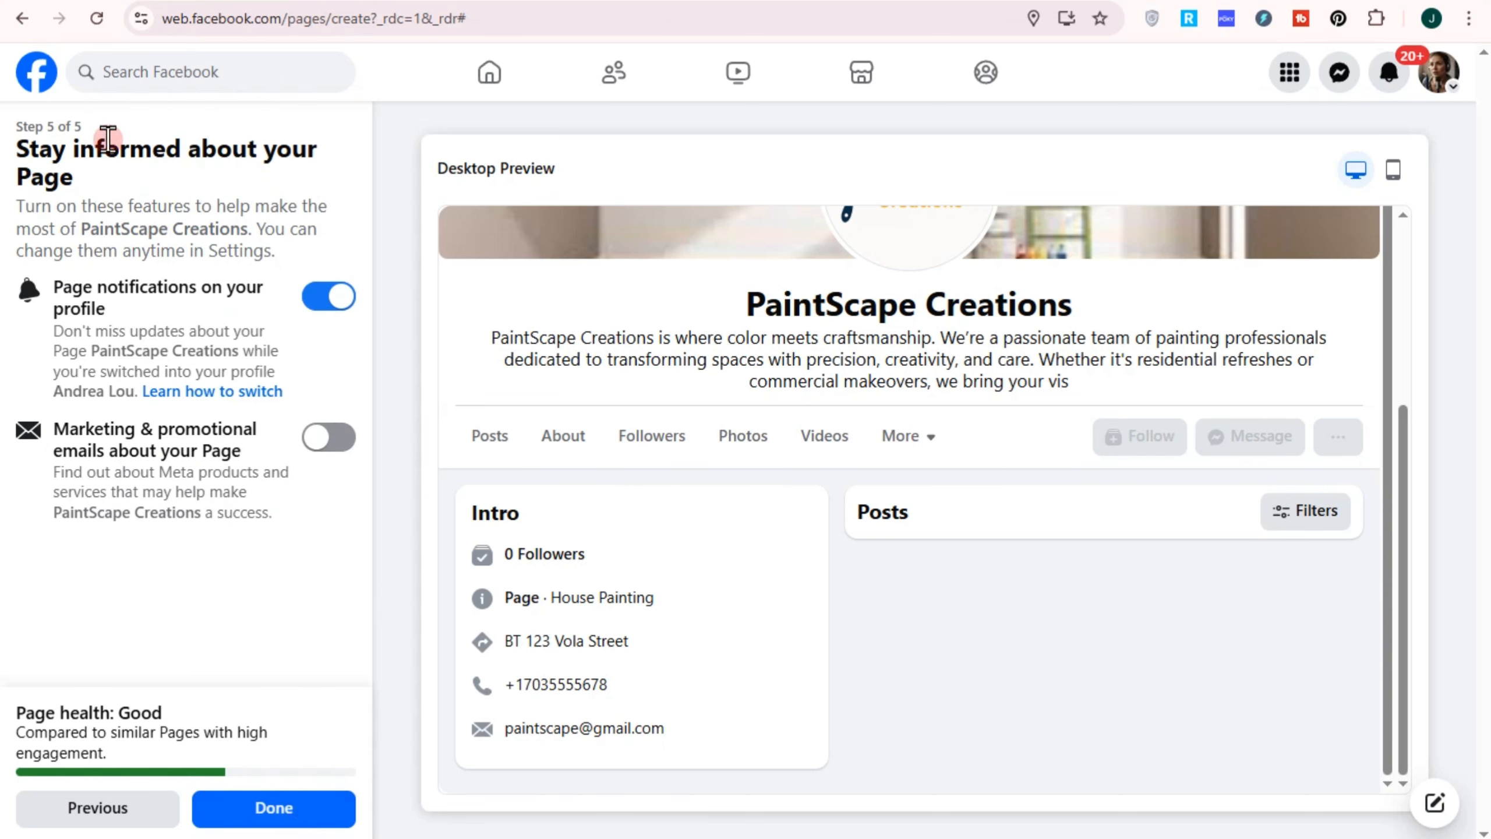
{"action": "left_click", "coordinate": [281, 816]}
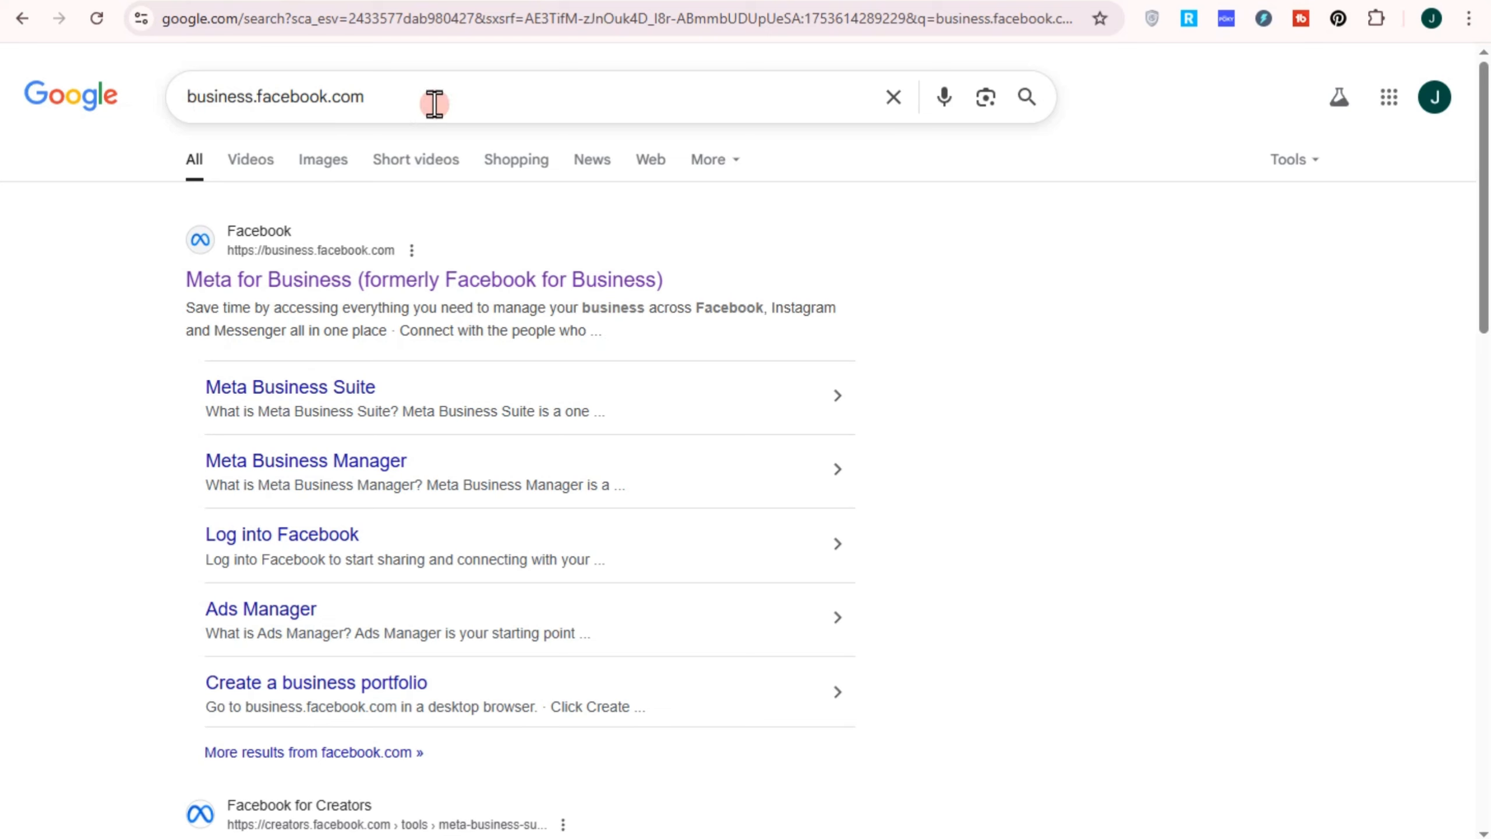
Open Meta for Business, dismiss the app and welcome popups, and go to Ads Manager's Account overview
{"action": "left_click", "coordinate": [324, 284]}
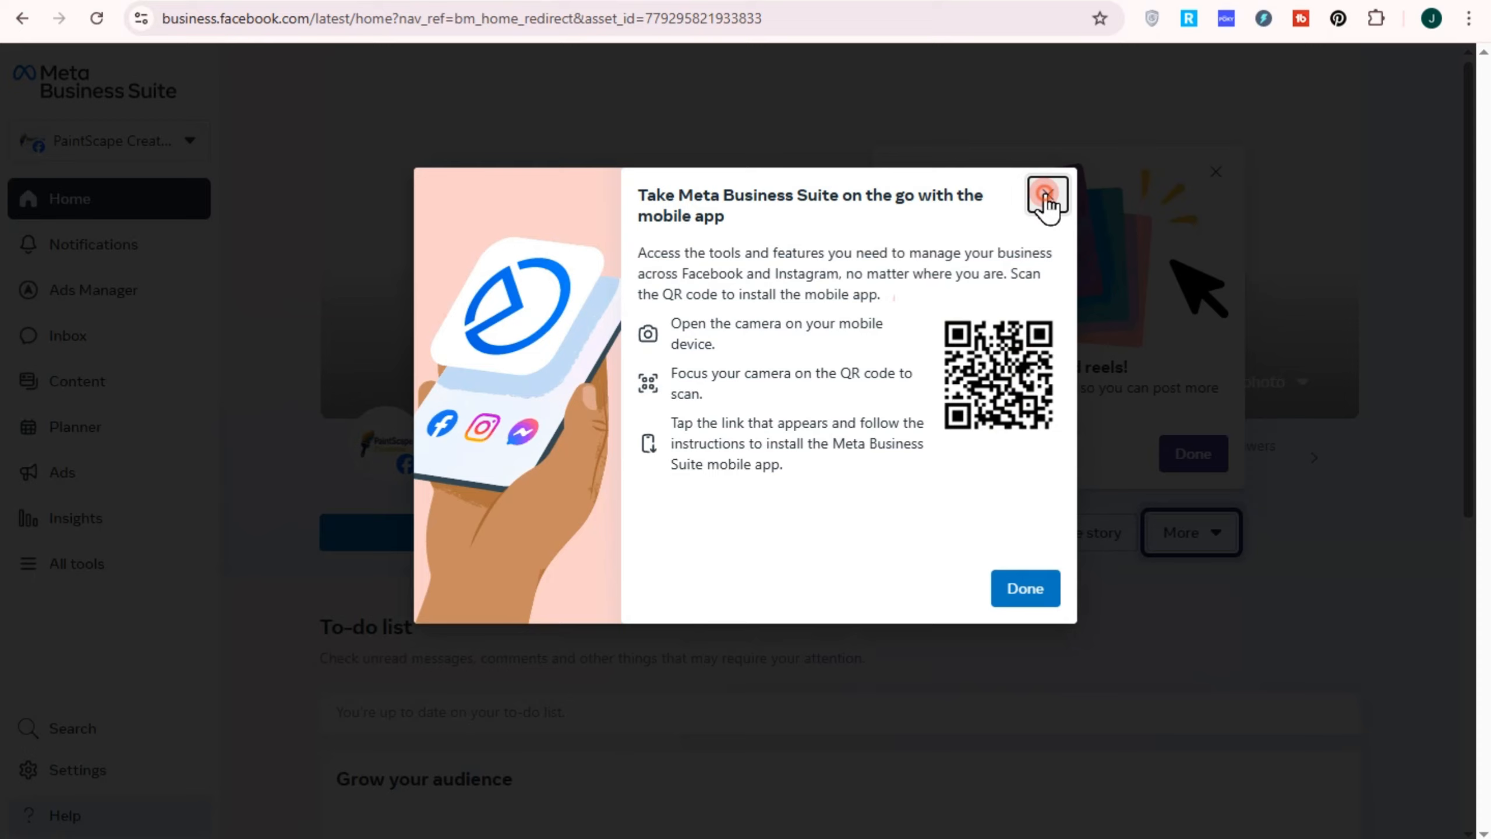
{"action": "left_click", "coordinate": [1043, 194]}
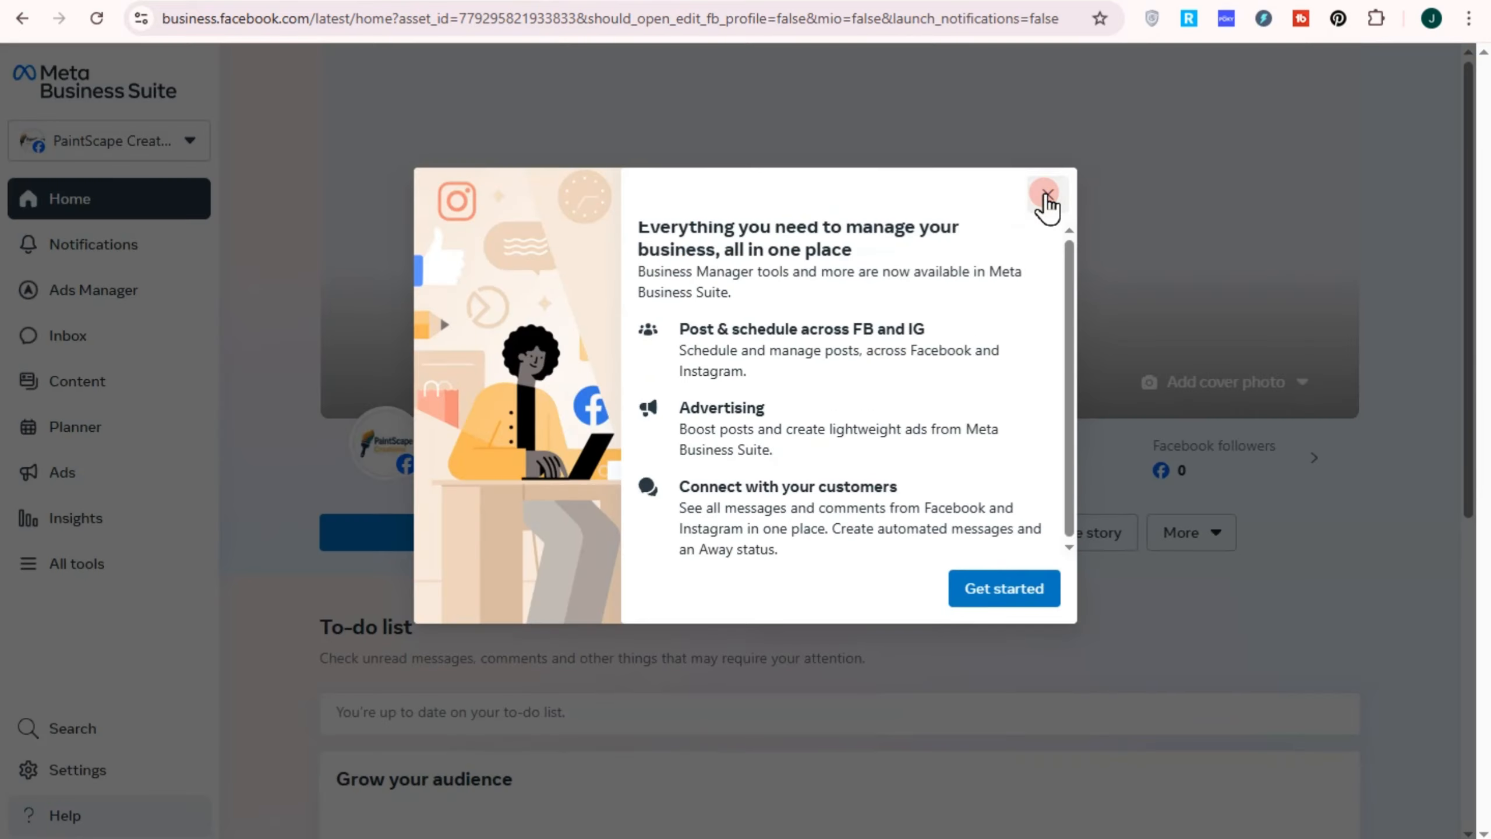
{"action": "left_click", "coordinate": [1045, 196]}
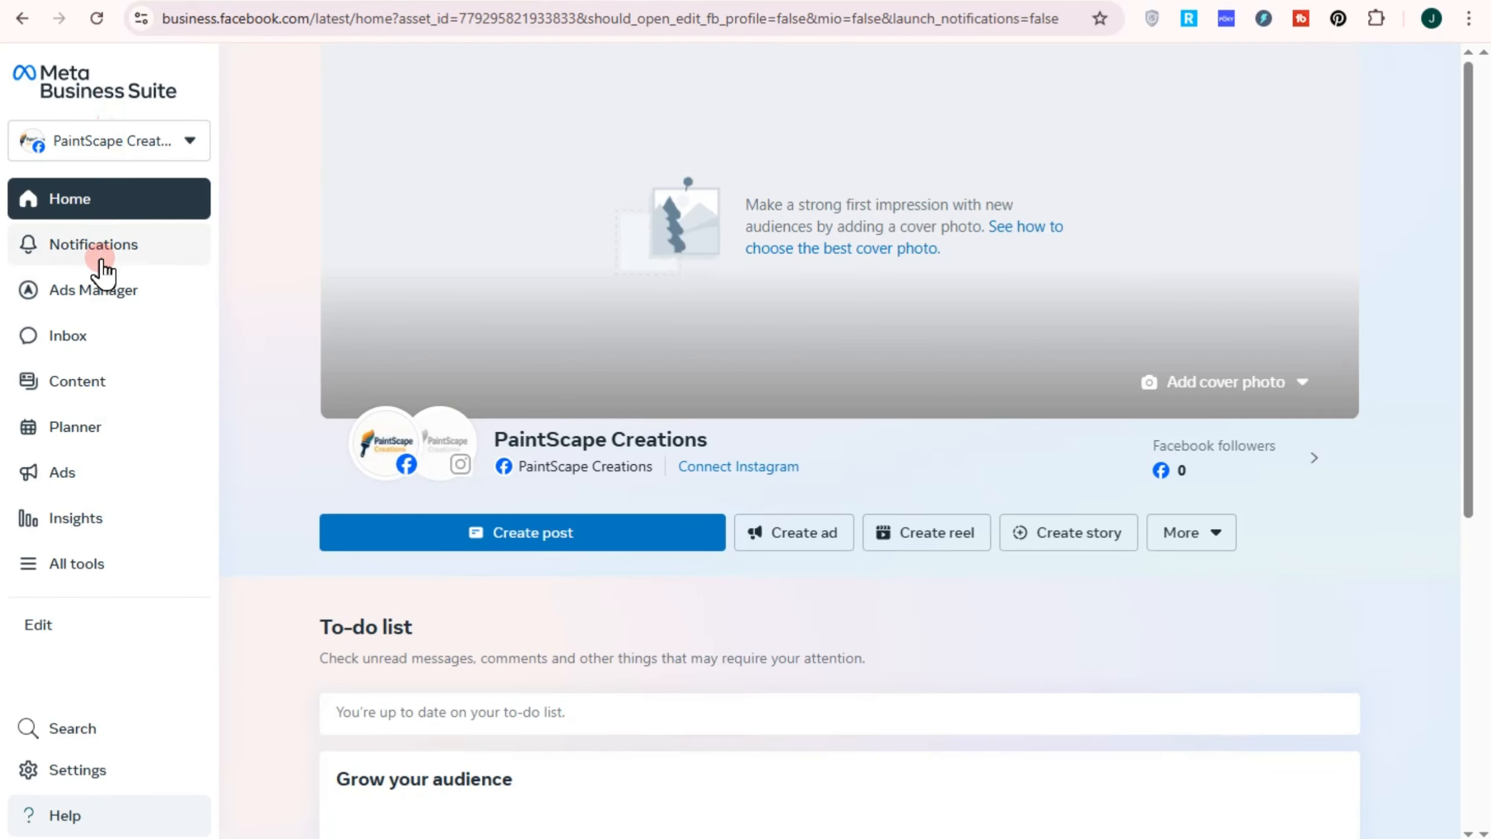
{"action": "mouse_move", "coordinate": [117, 311]}
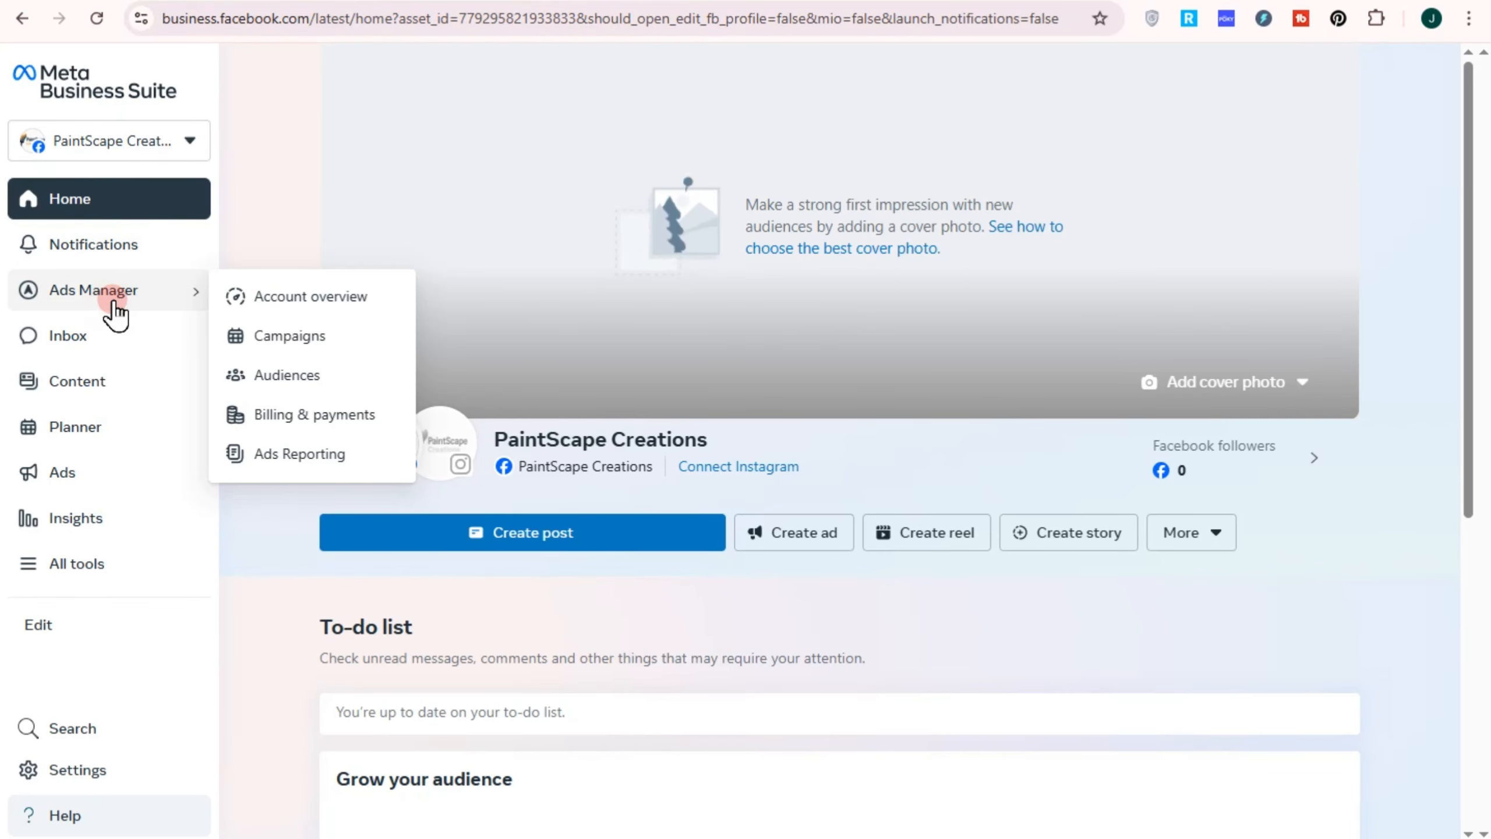
{"action": "left_click", "coordinate": [310, 296]}
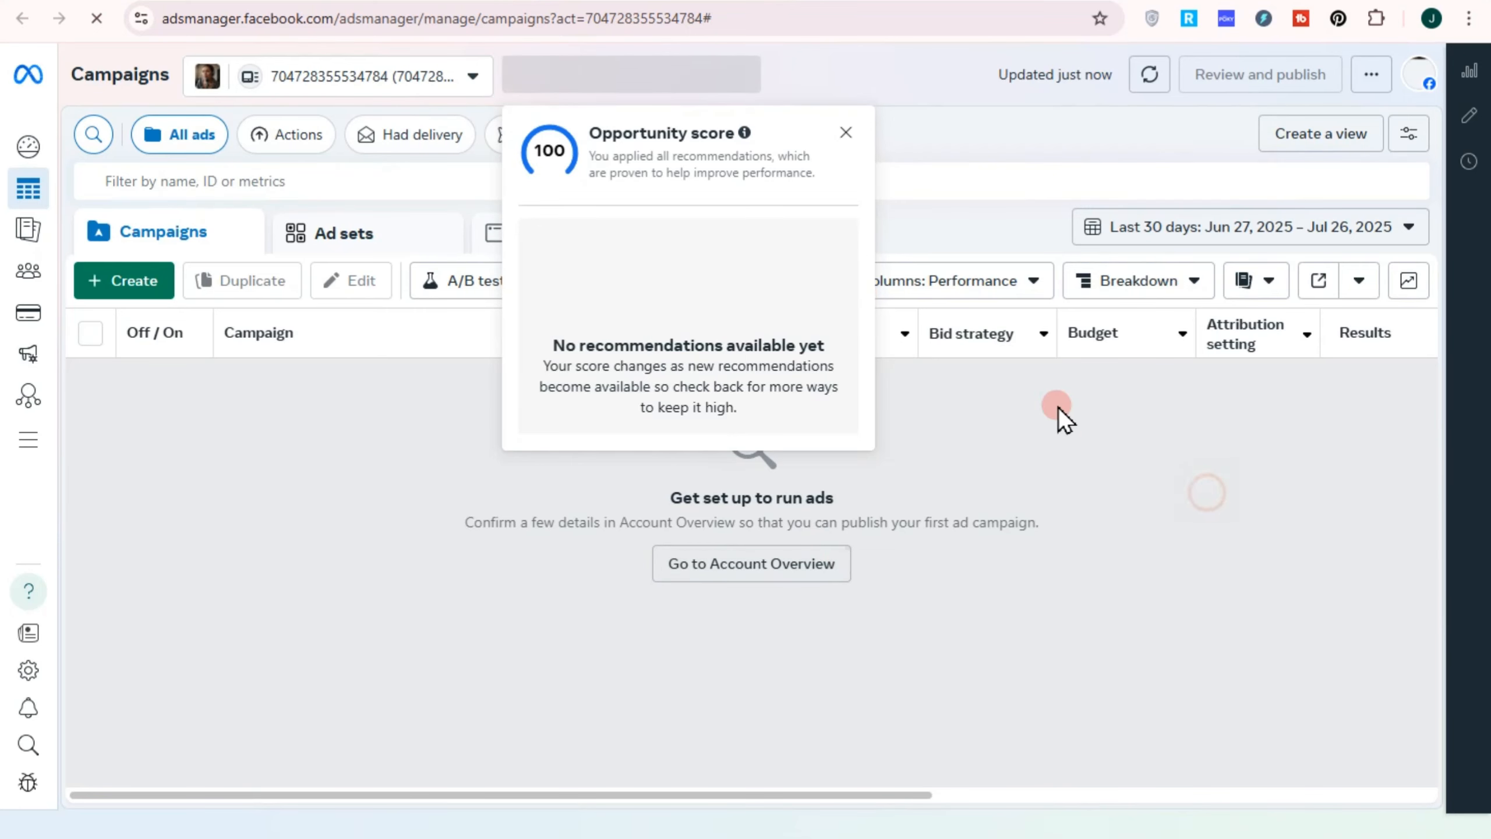
Dismiss the Opportunity score popup and start a new campaign with + Create
{"action": "left_click", "coordinate": [844, 137]}
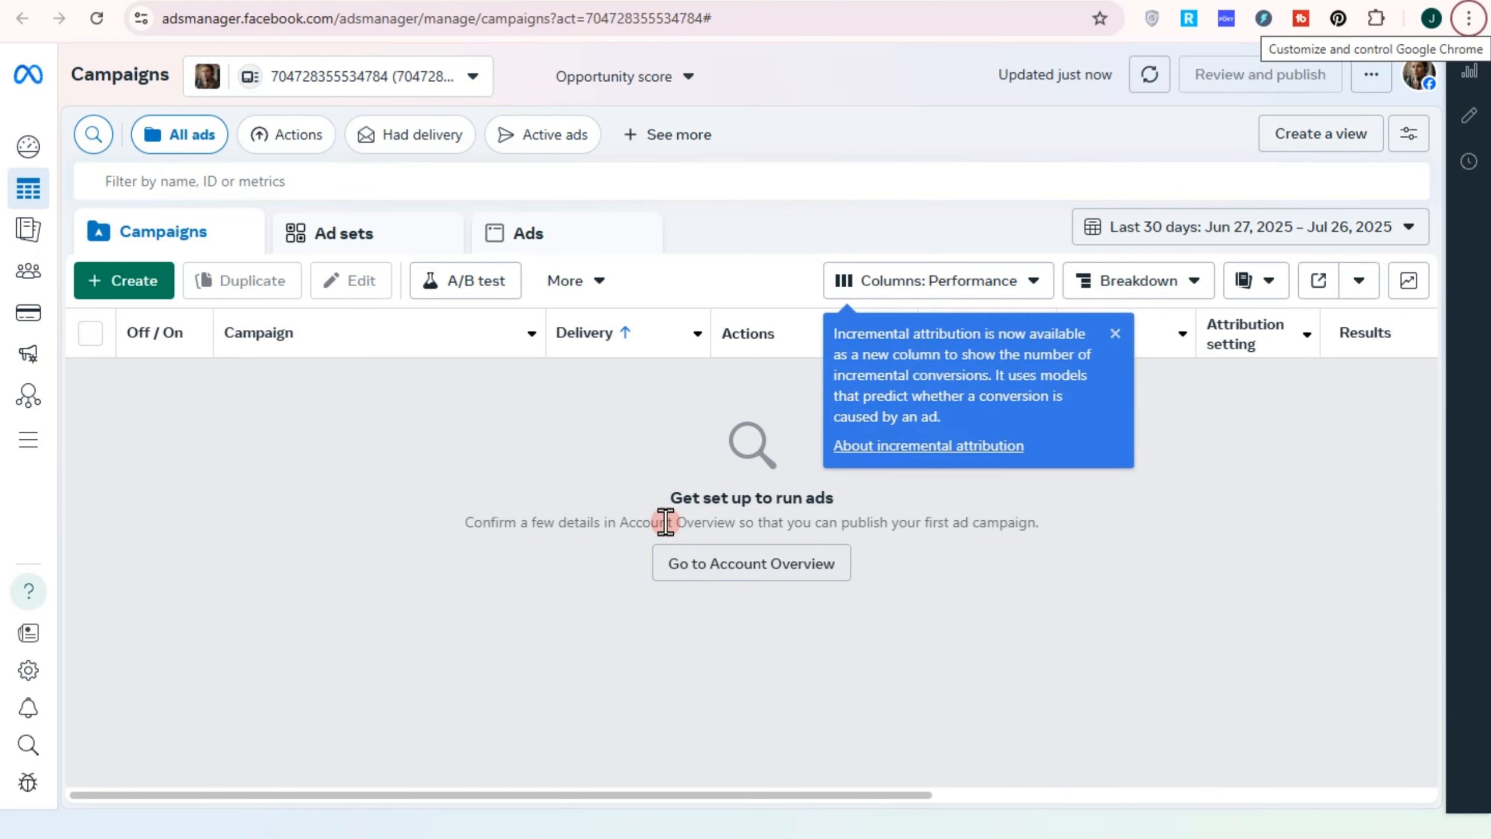
{"action": "left_click", "coordinate": [140, 285]}
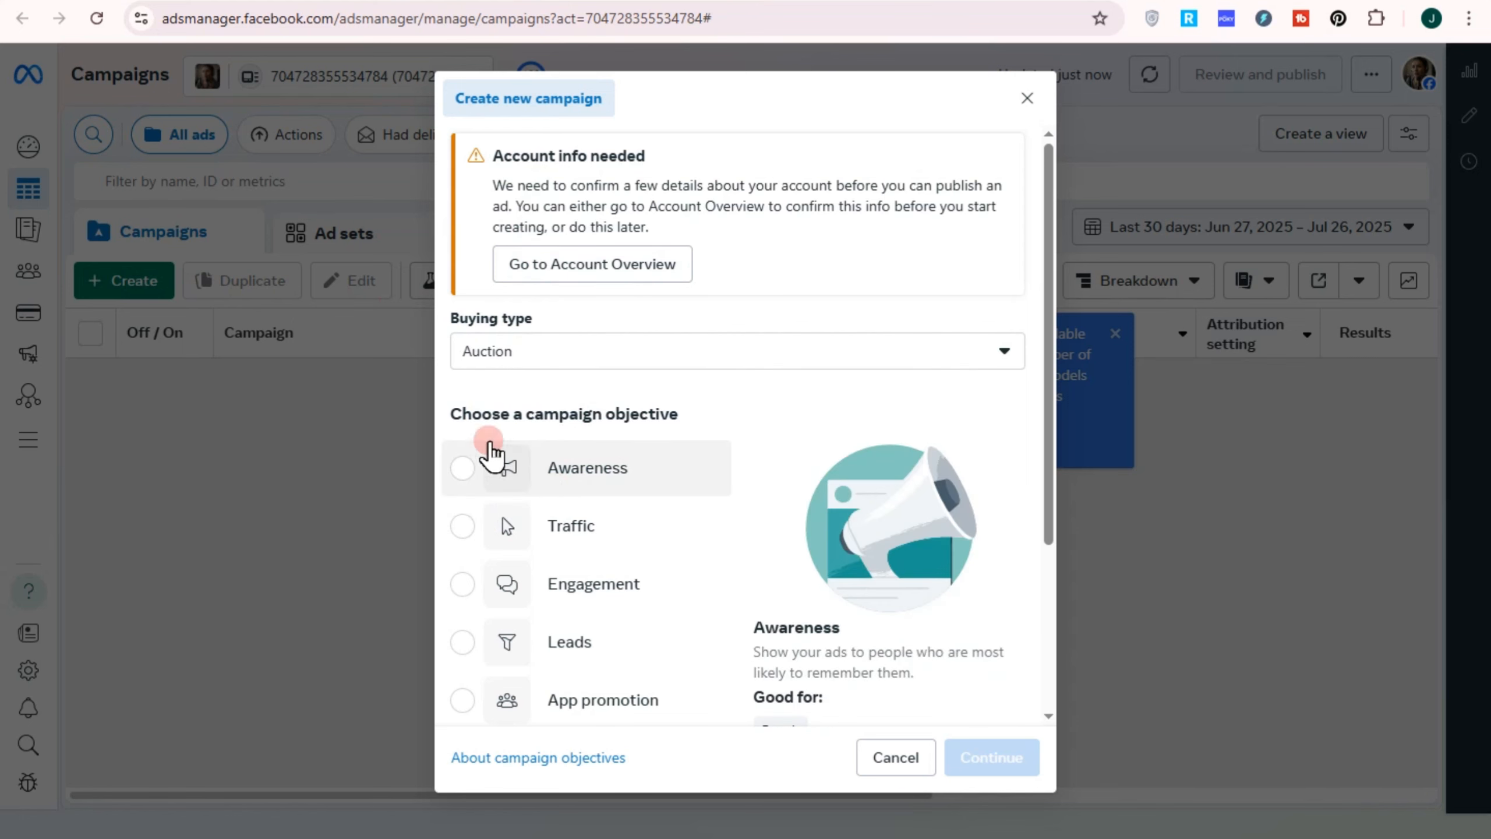
Choose Engagement as the campaign objective and proceed with the recommended campaign setup
{"action": "scroll", "coordinate": [489, 440], "scroll_direction": "down", "scroll_amount": 3}
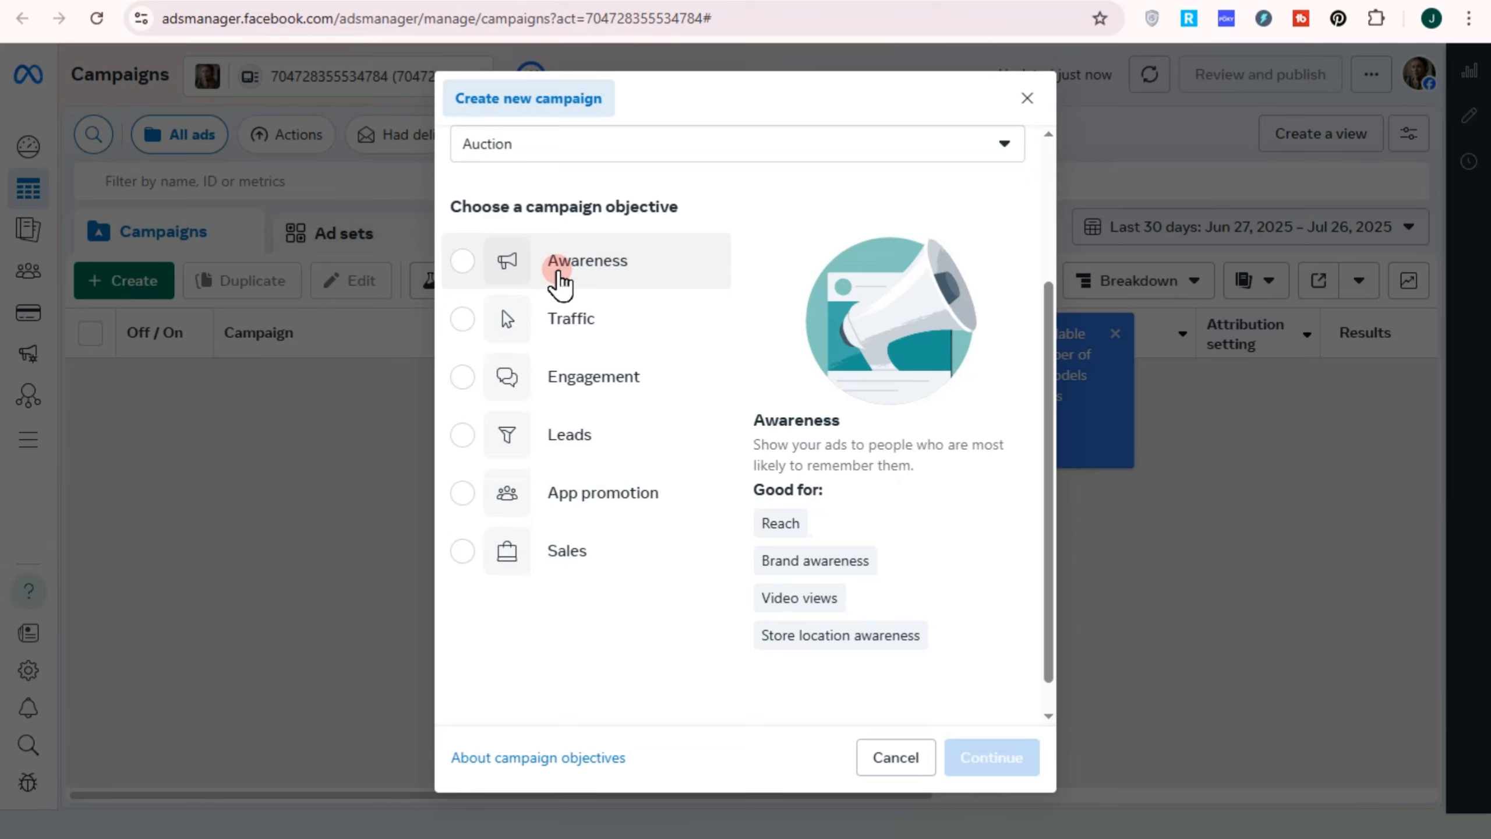
{"action": "key", "text": "alt"}
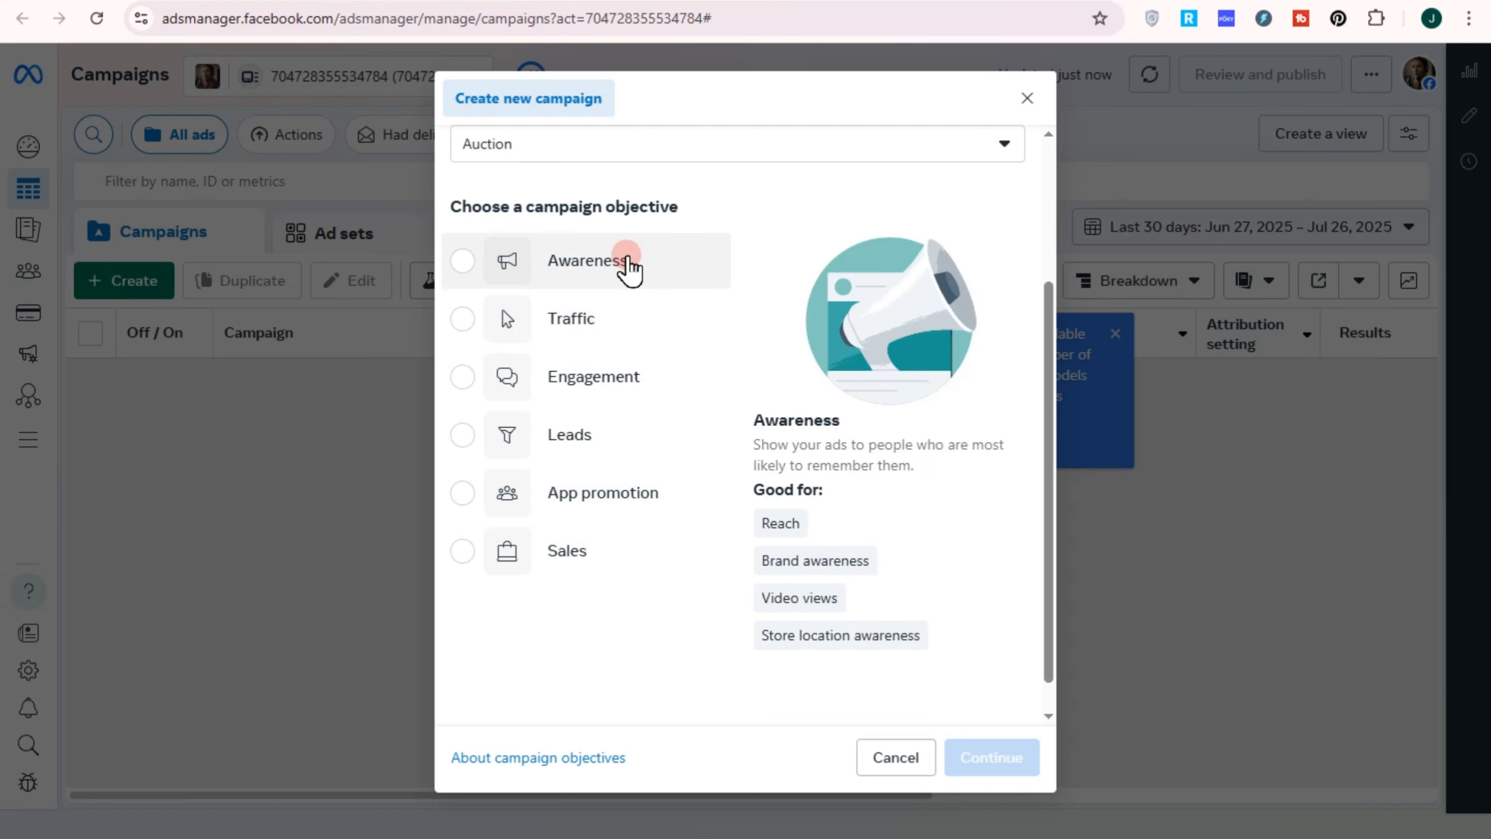
{"action": "left_click", "coordinate": [598, 378]}
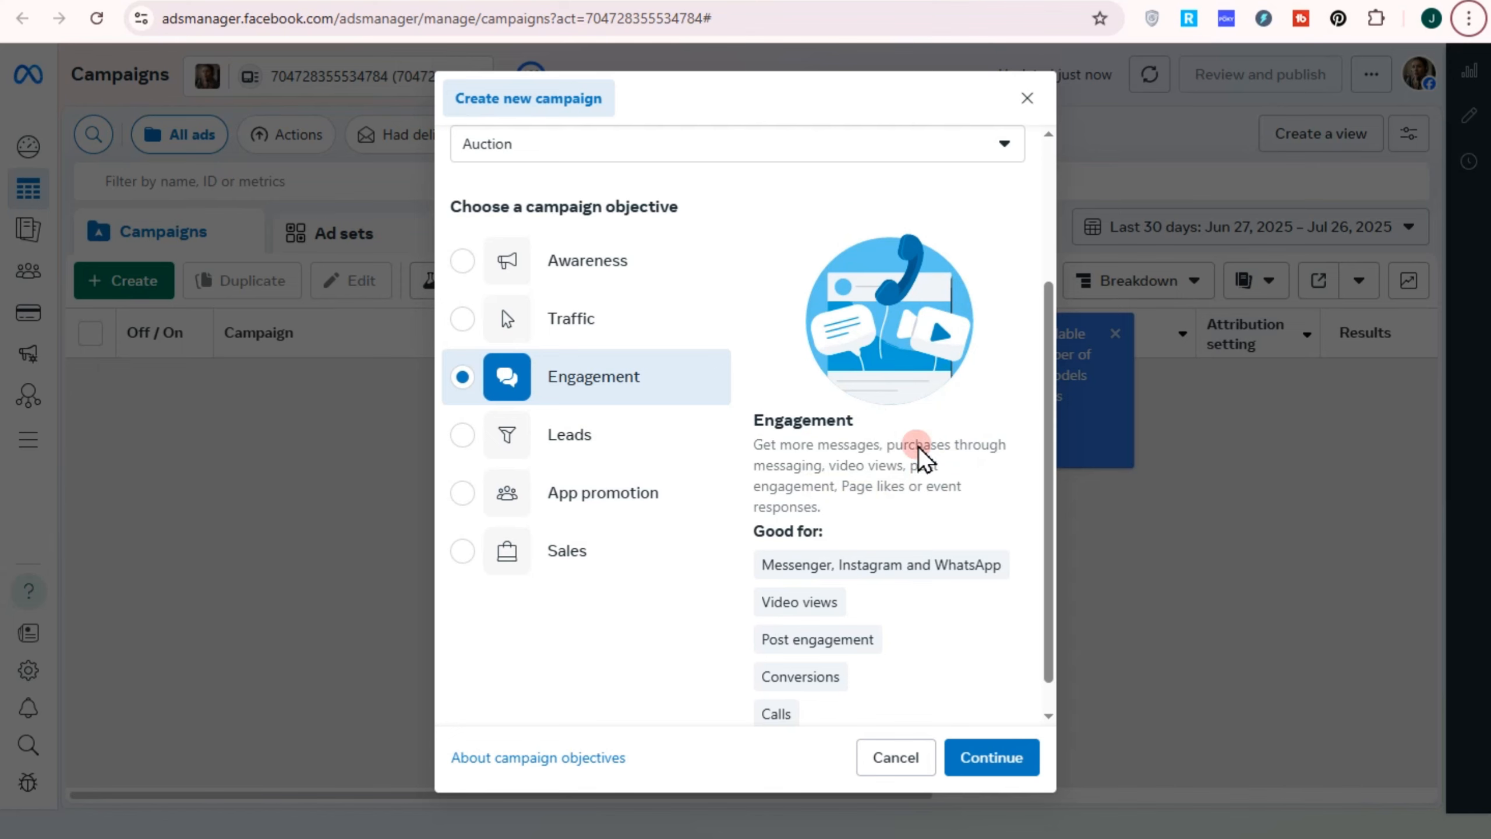
{"action": "left_click", "coordinate": [977, 754]}
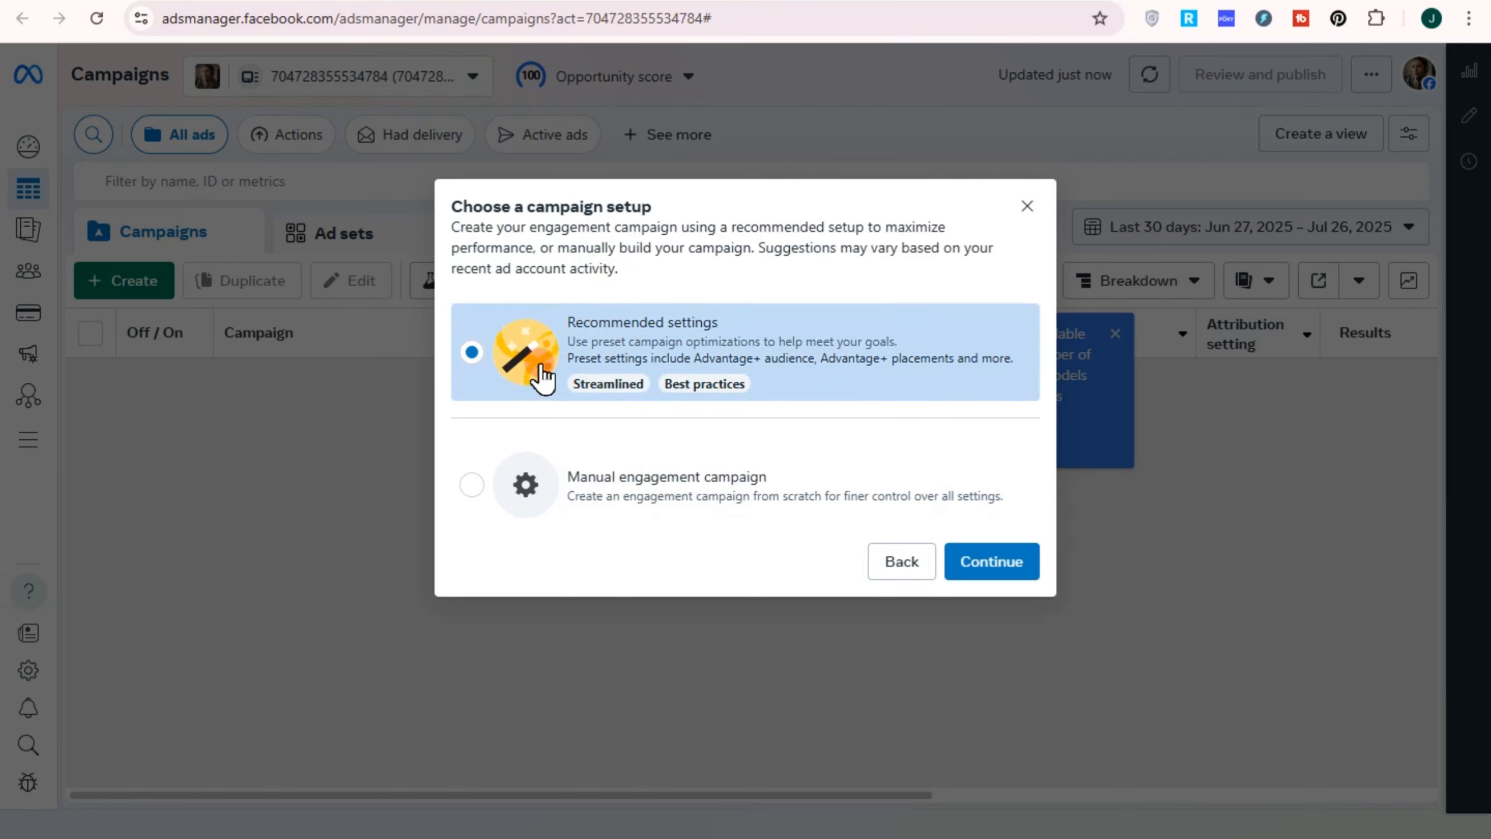
{"action": "left_click", "coordinate": [1010, 571]}
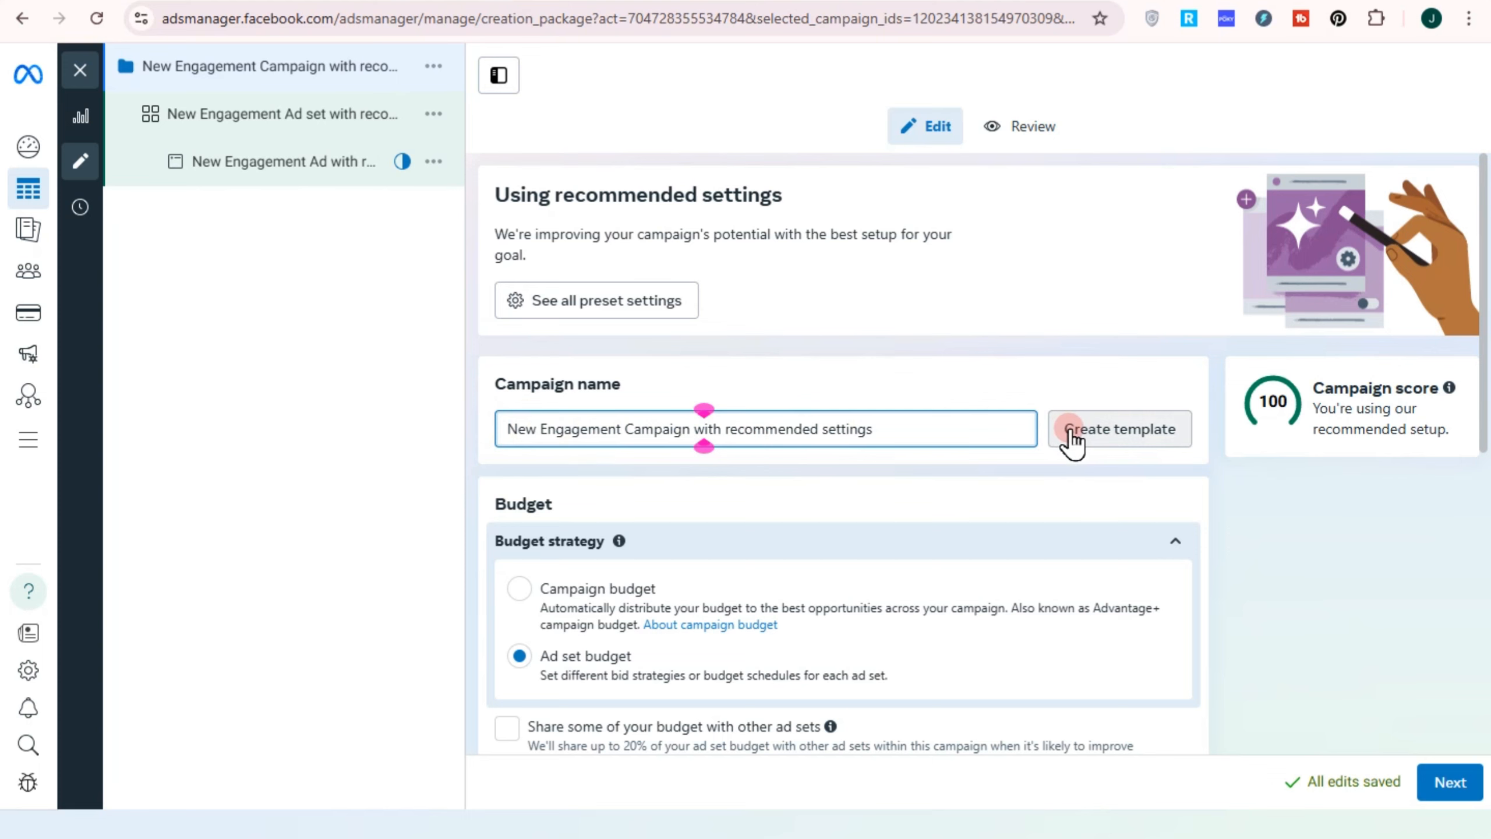
Switch the campaign from ad set budgets to a campaign-level budget
{"action": "scroll", "coordinate": [937, 487], "scroll_direction": "down", "scroll_amount": 3}
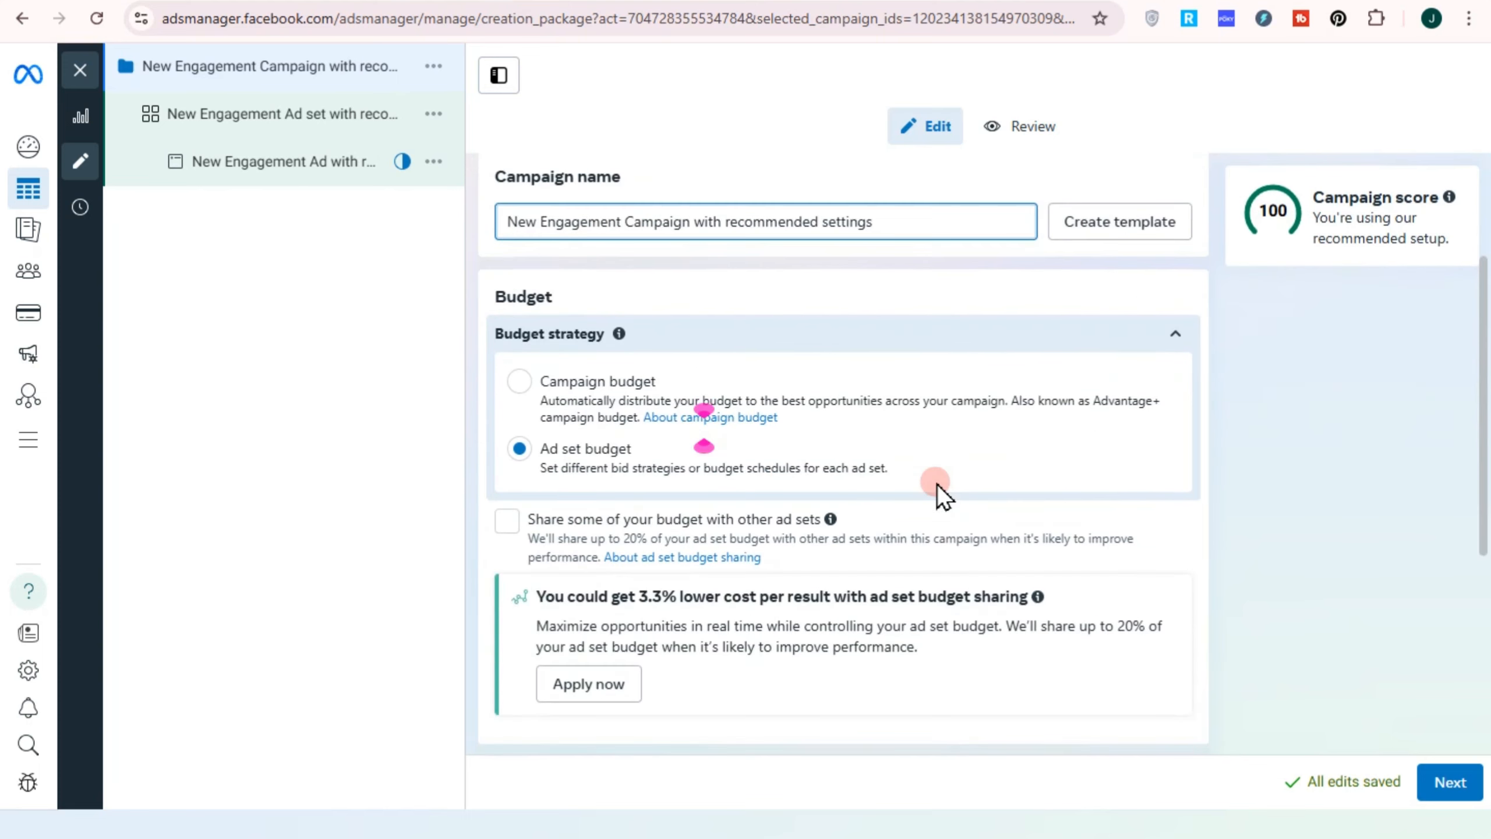
{"action": "left_click", "coordinate": [514, 385]}
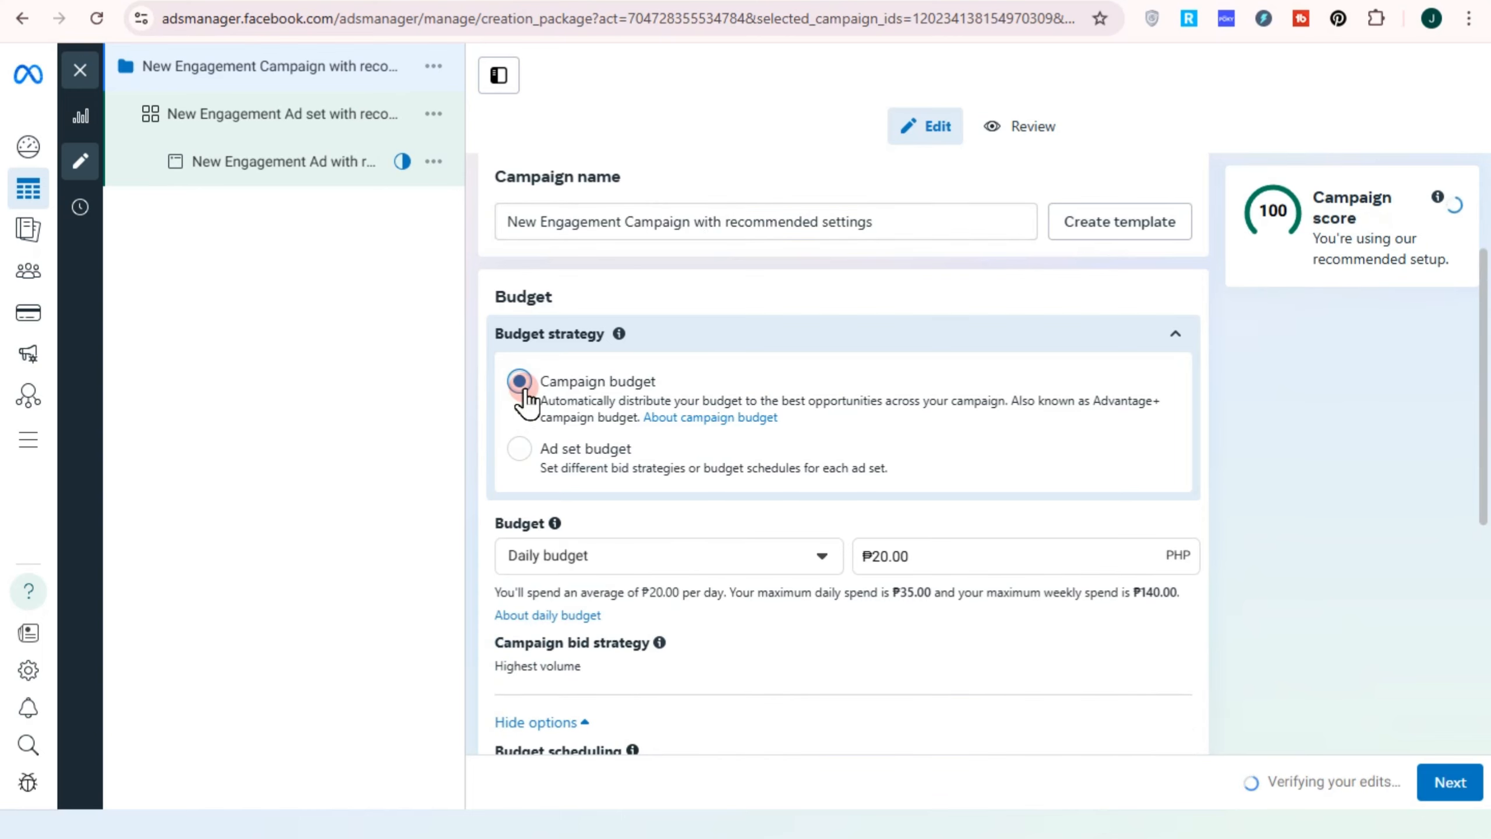
{"action": "left_click", "coordinate": [520, 449]}
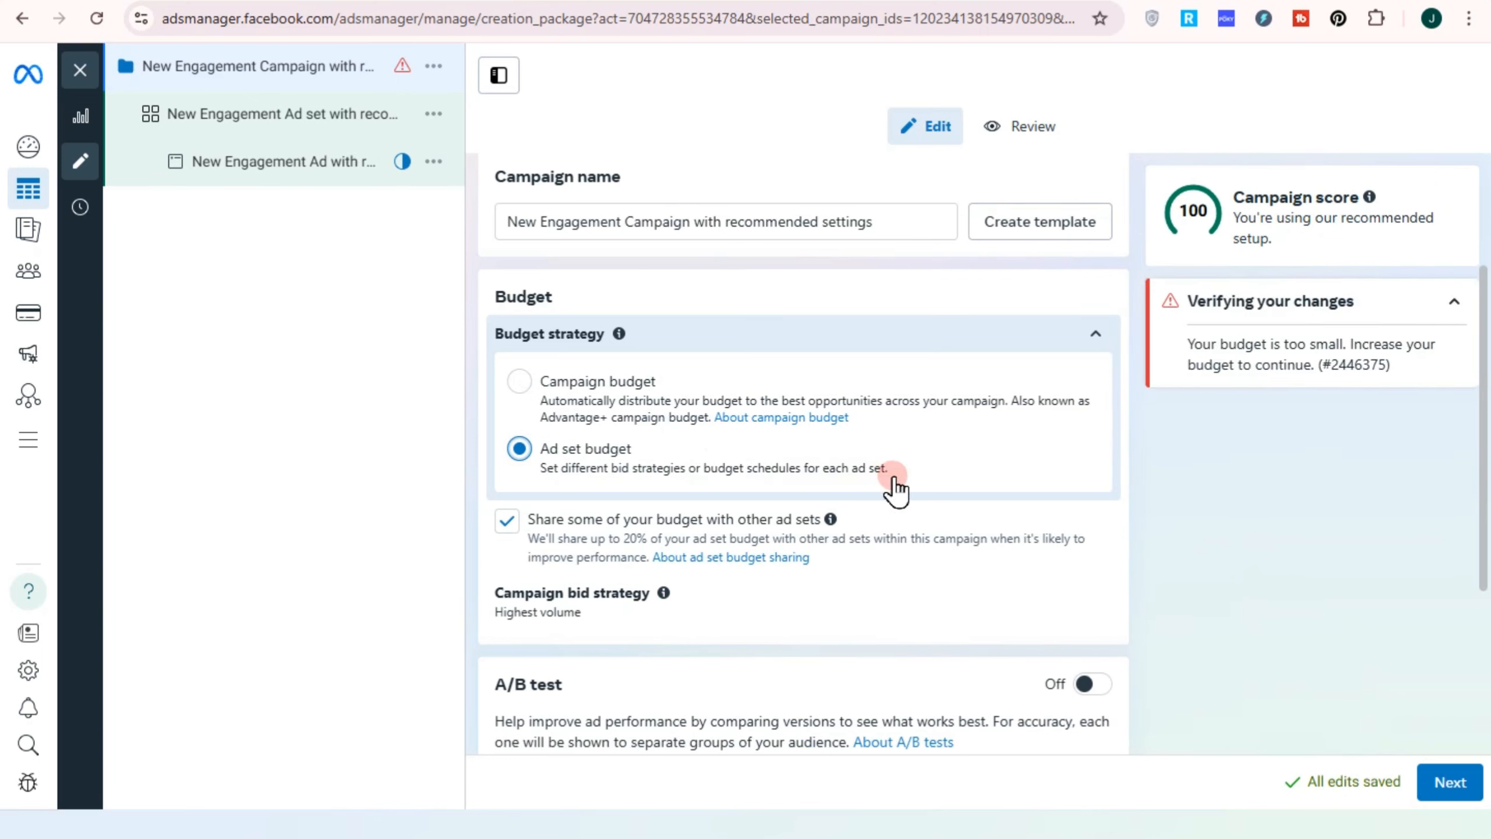
{"action": "left_click", "coordinate": [527, 383]}
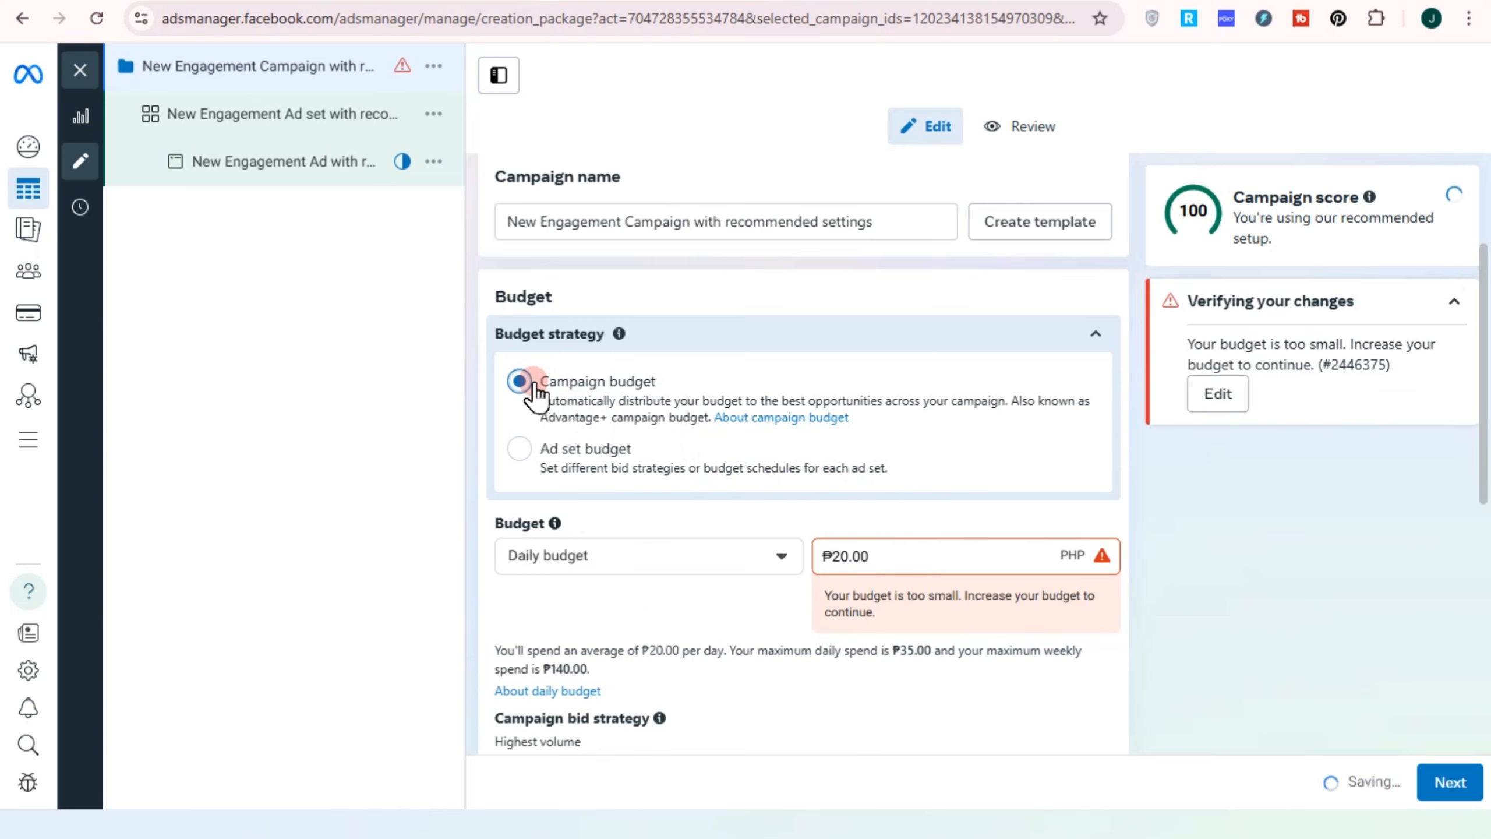
Keep Daily budget as the type and change the amount from ₱20.00 to ₱500.00
{"action": "scroll", "coordinate": [659, 463], "scroll_direction": "down", "scroll_amount": 3}
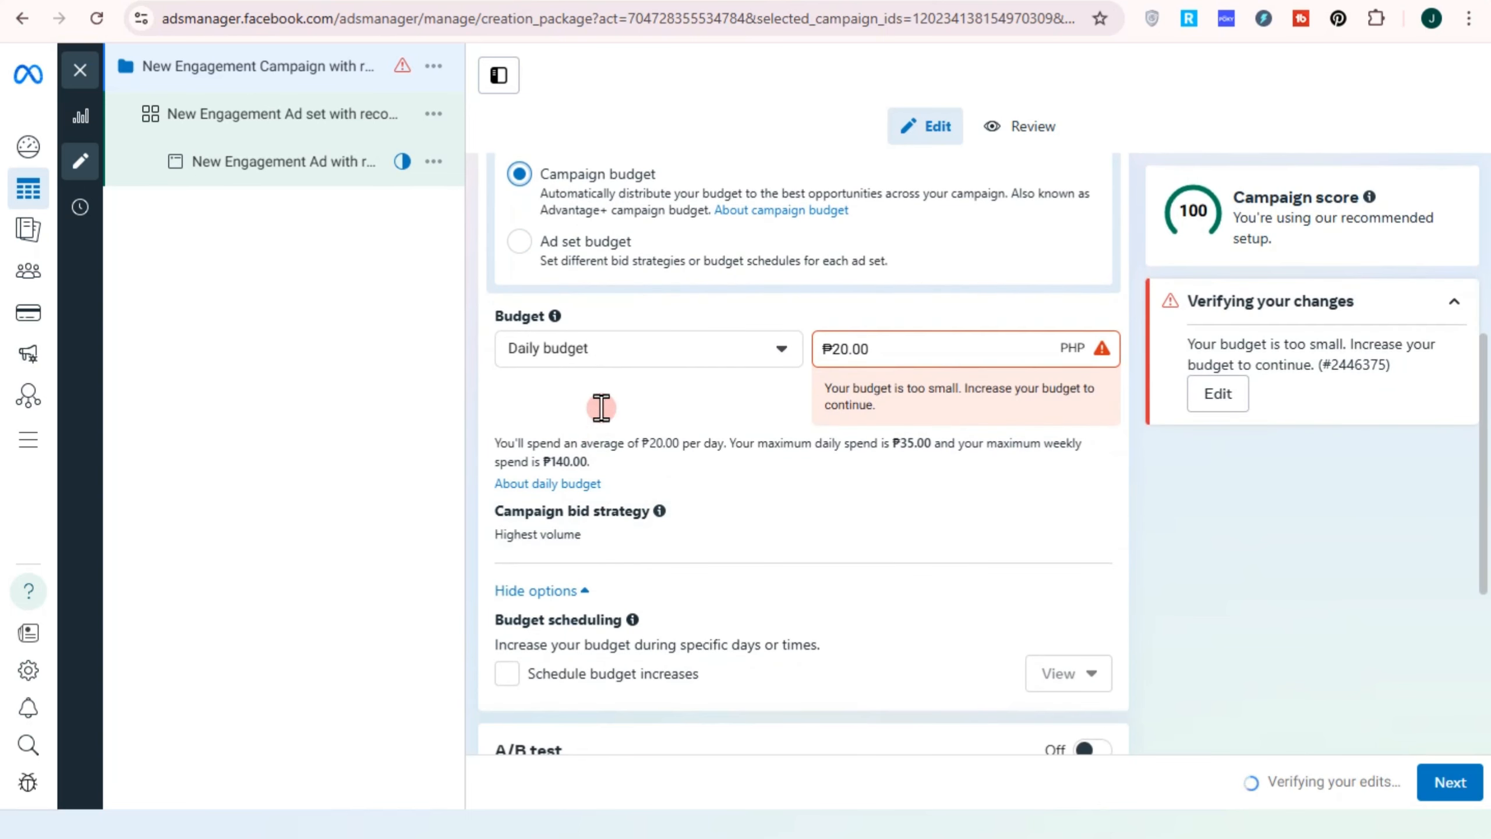
{"action": "left_click", "coordinate": [680, 347]}
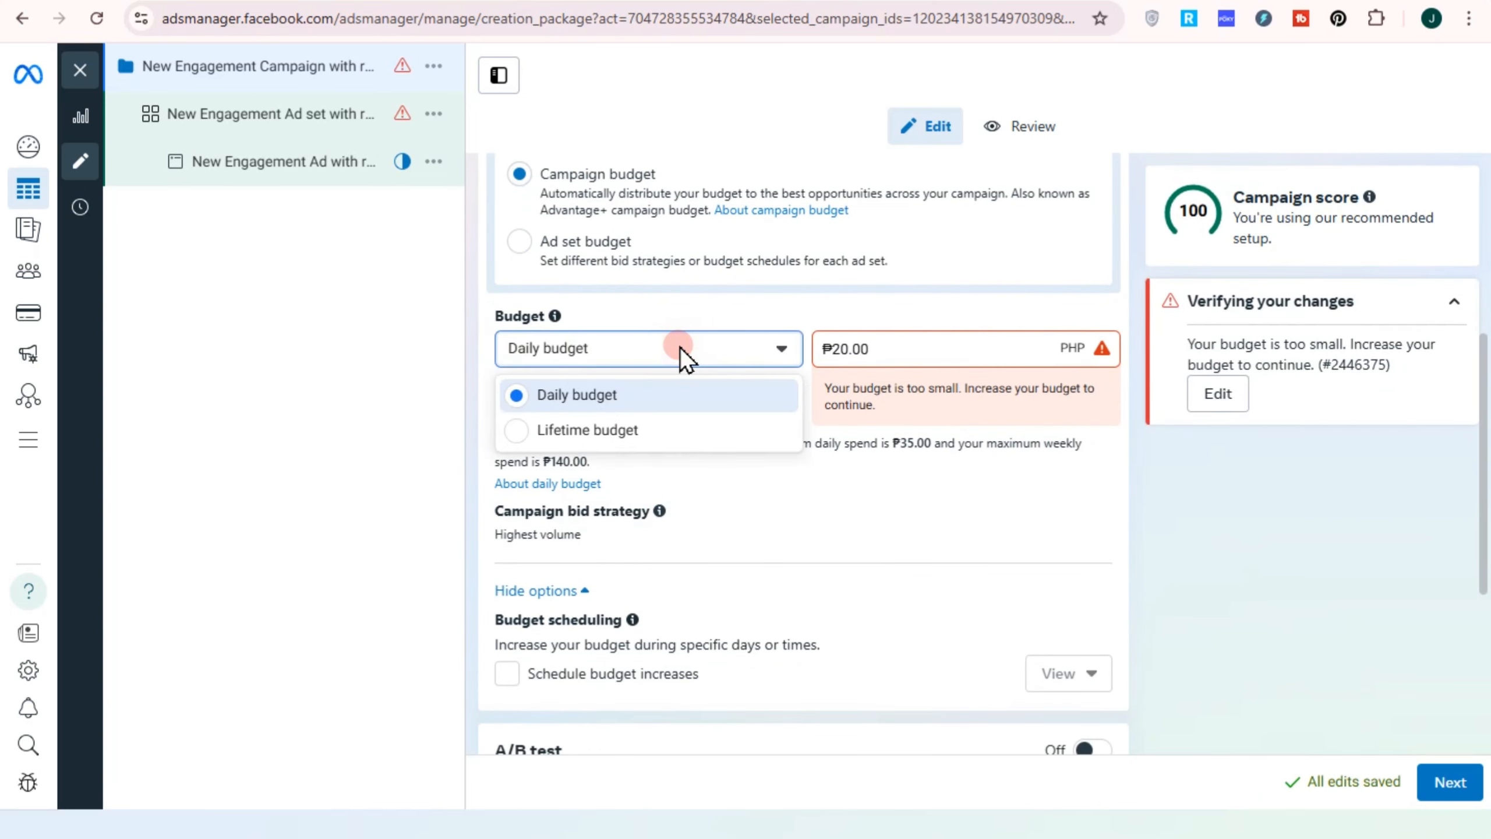
{"action": "left_click", "coordinate": [594, 395]}
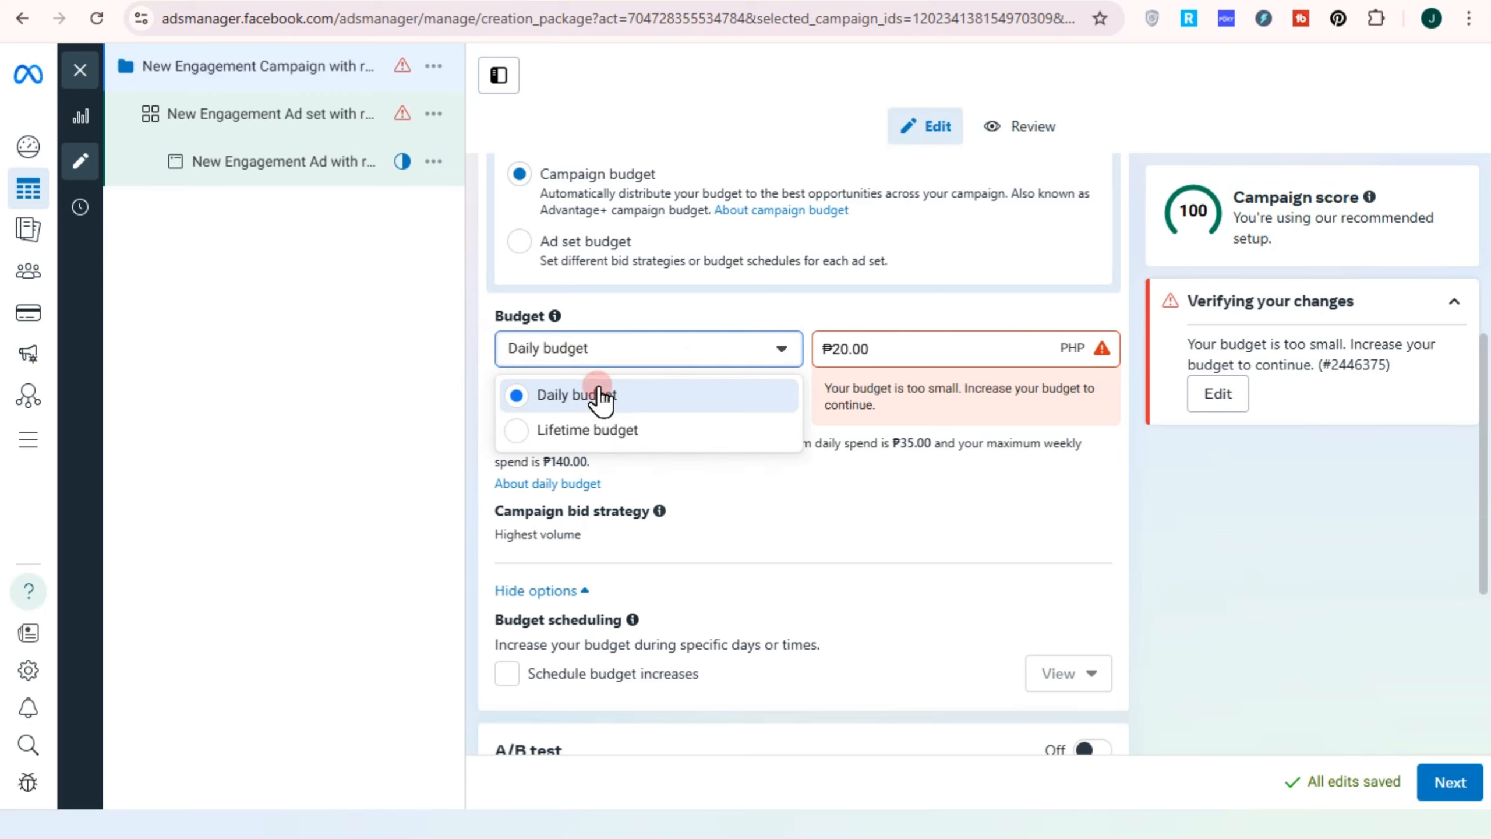
{"action": "left_click", "coordinate": [600, 394]}
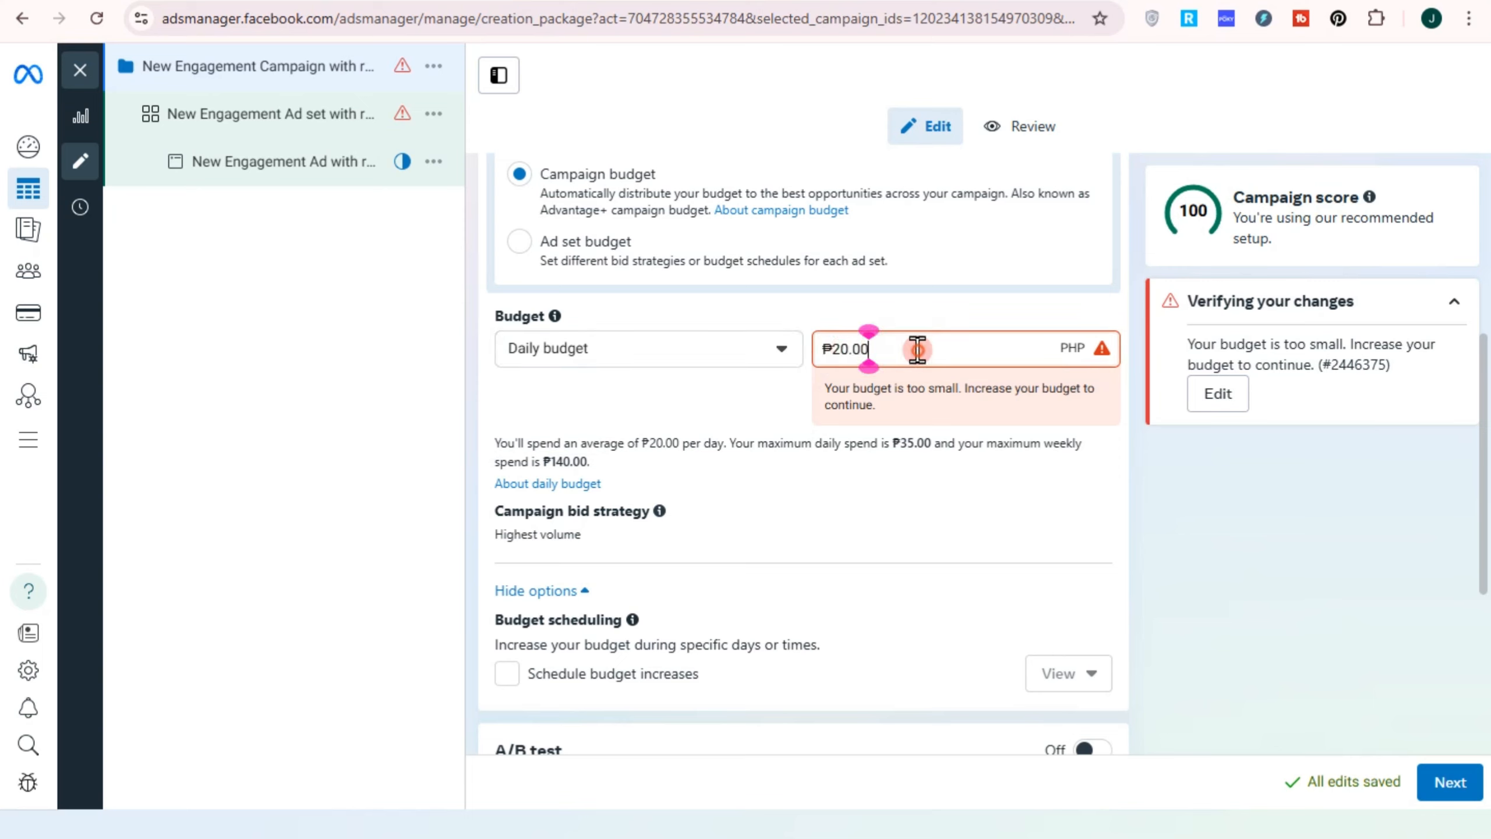
{"action": "left_click_drag", "start_coordinate": [915, 347], "coordinate": [799, 352]}
{"action": "type", "text": "500"}
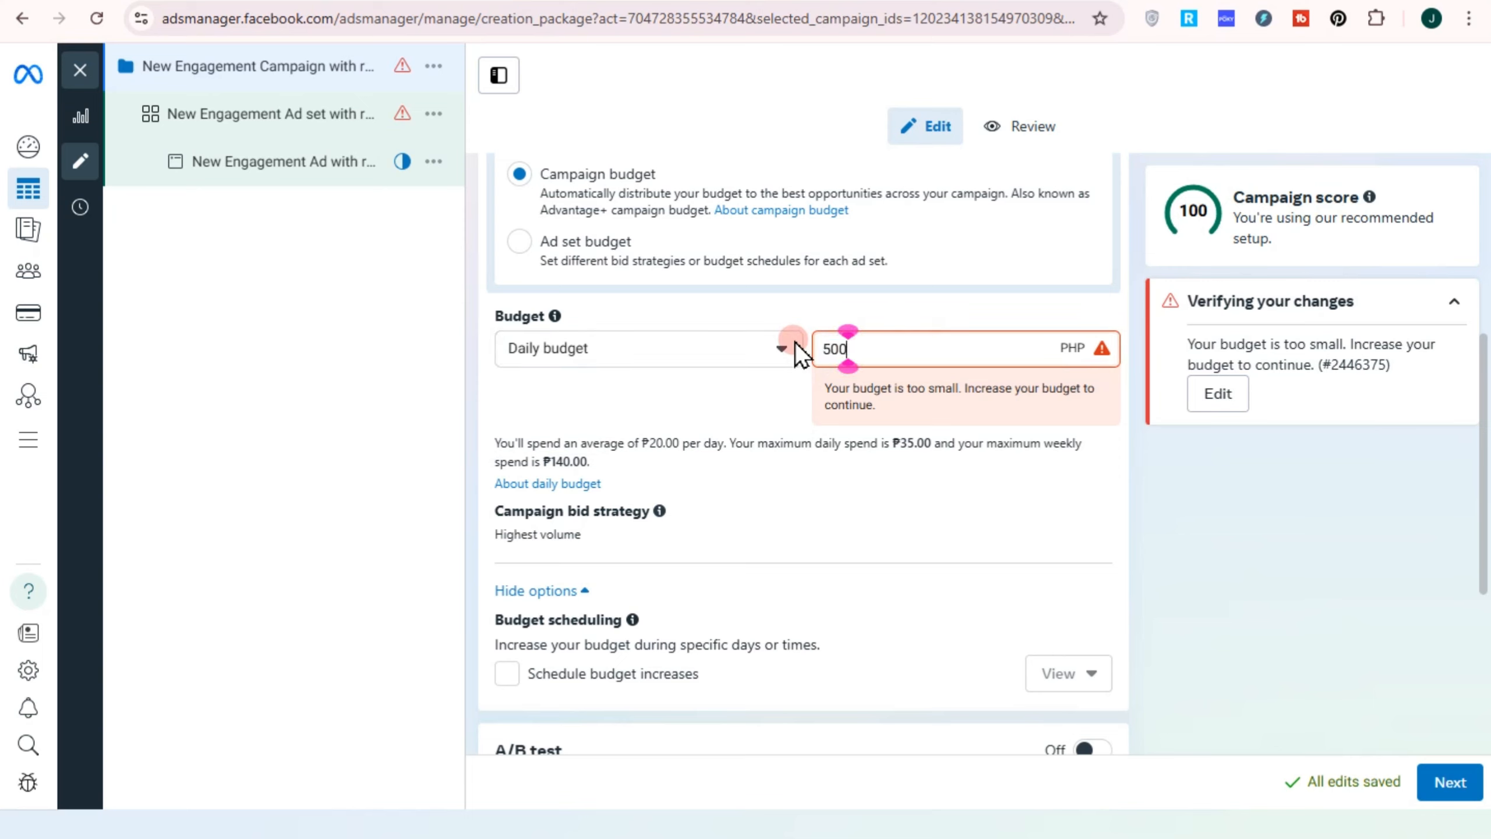
{"action": "left_click", "coordinate": [1032, 479]}
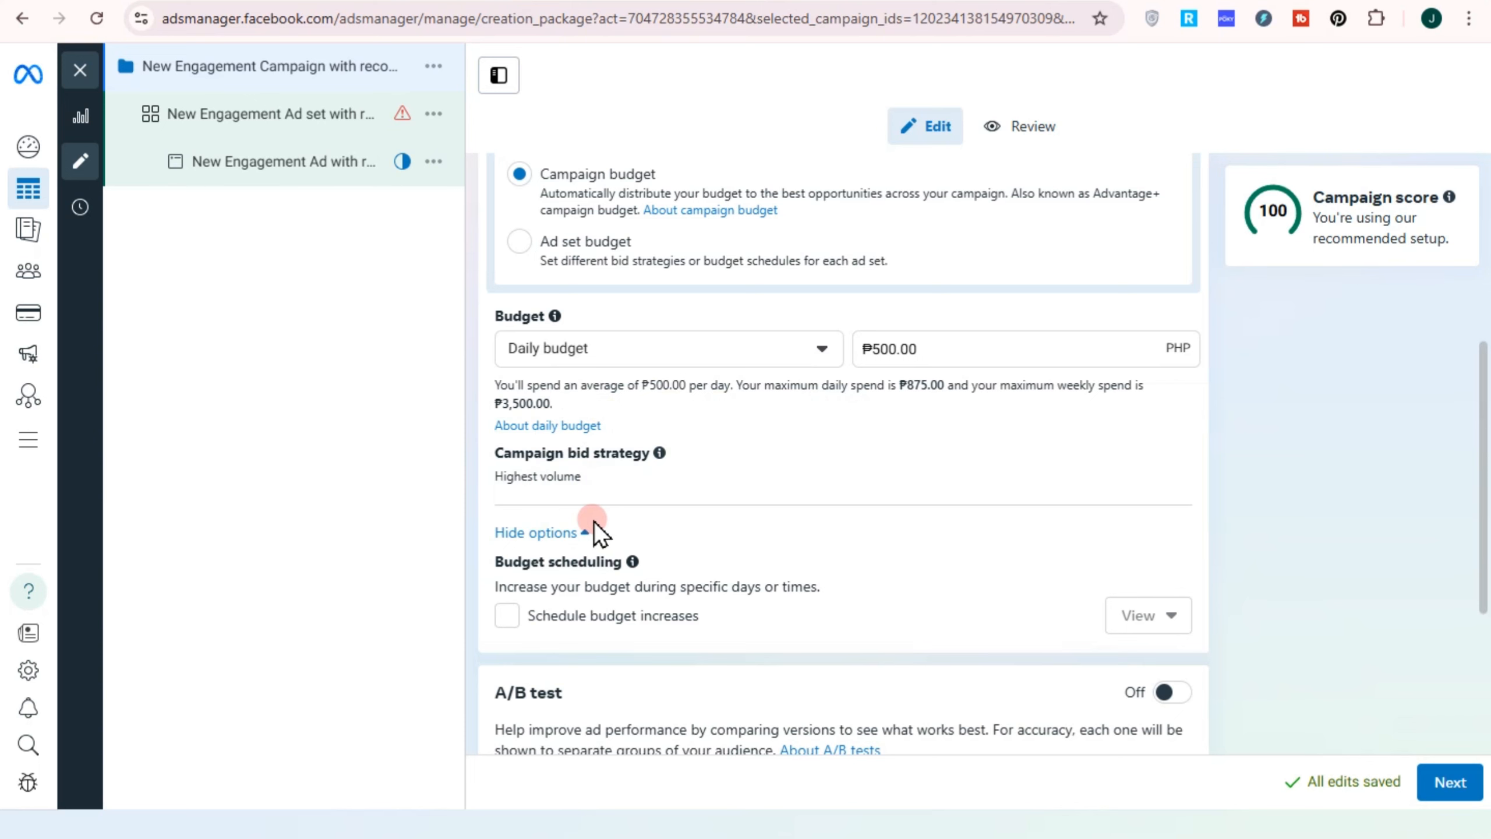
{"action": "scroll", "coordinate": [594, 520], "scroll_direction": "down", "scroll_amount": 5}
{"action": "scroll", "coordinate": [616, 482], "scroll_direction": "up", "scroll_amount": 2}
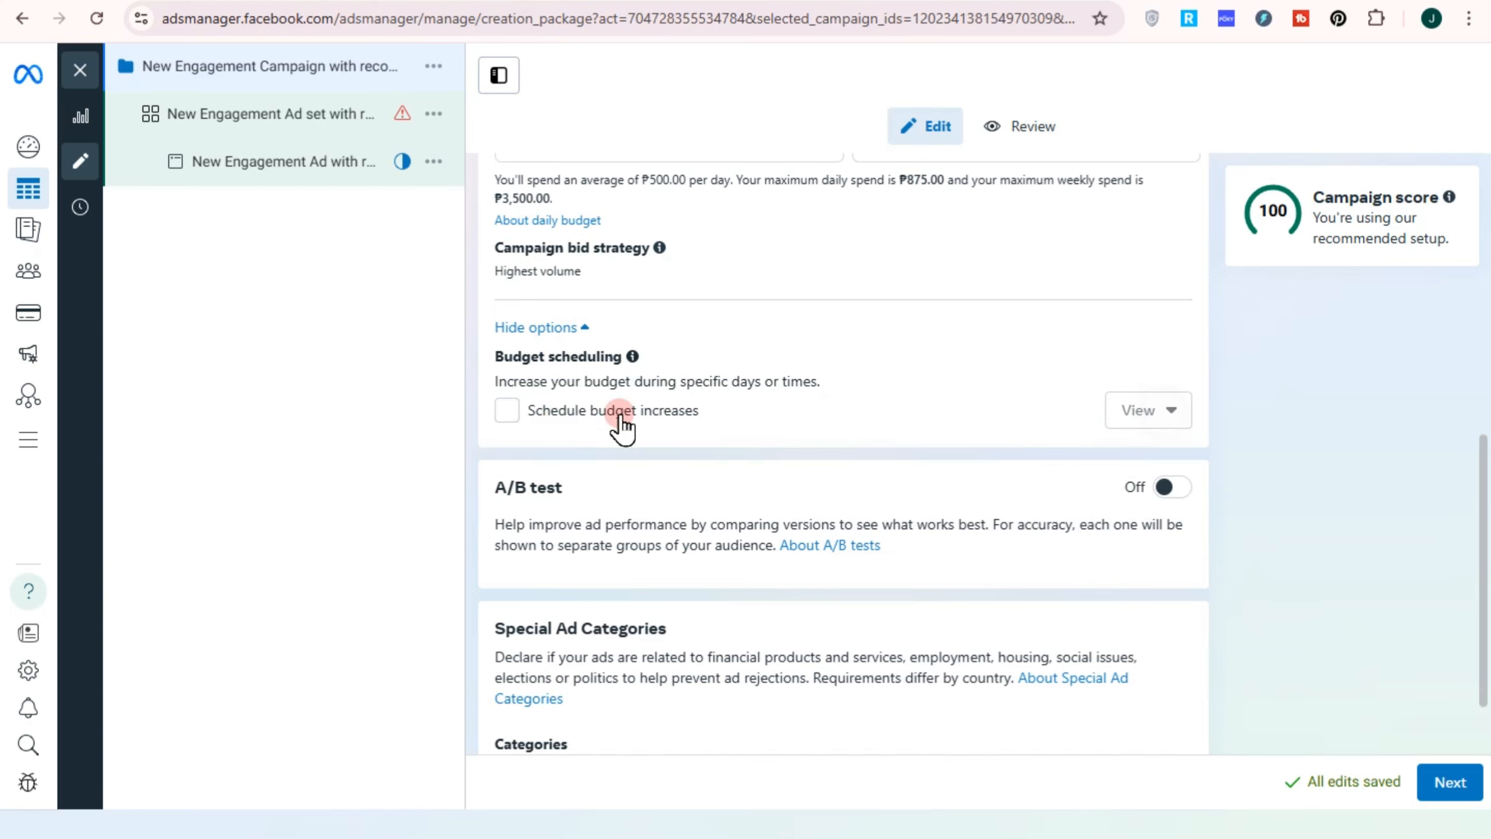
Schedule a ₱1,000 daily budget increase for Jul 28–29, 2025, raising it to ₱1,500
{"action": "left_click", "coordinate": [517, 413]}
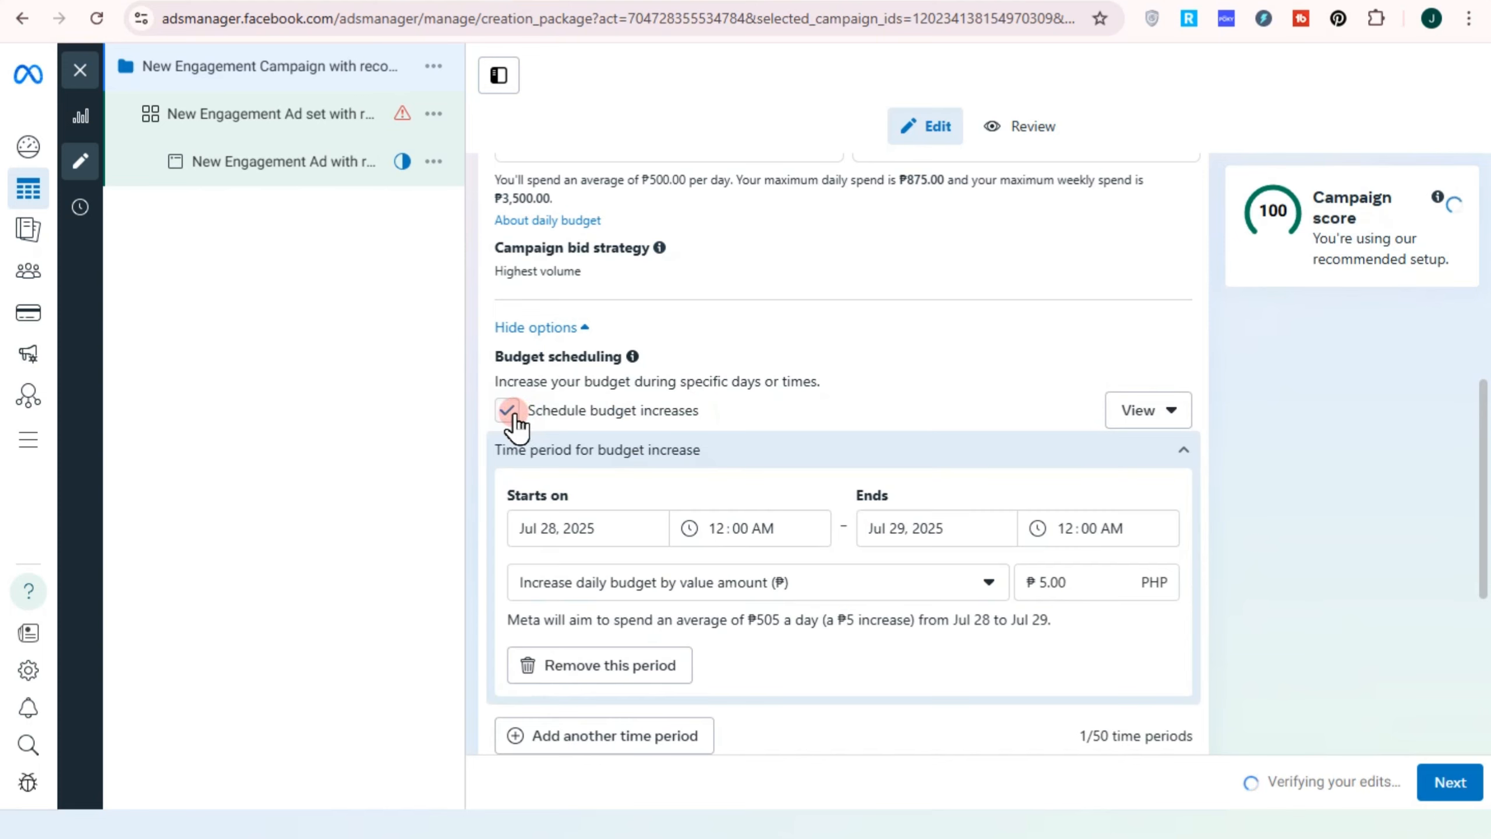
{"action": "left_click", "coordinate": [581, 531]}
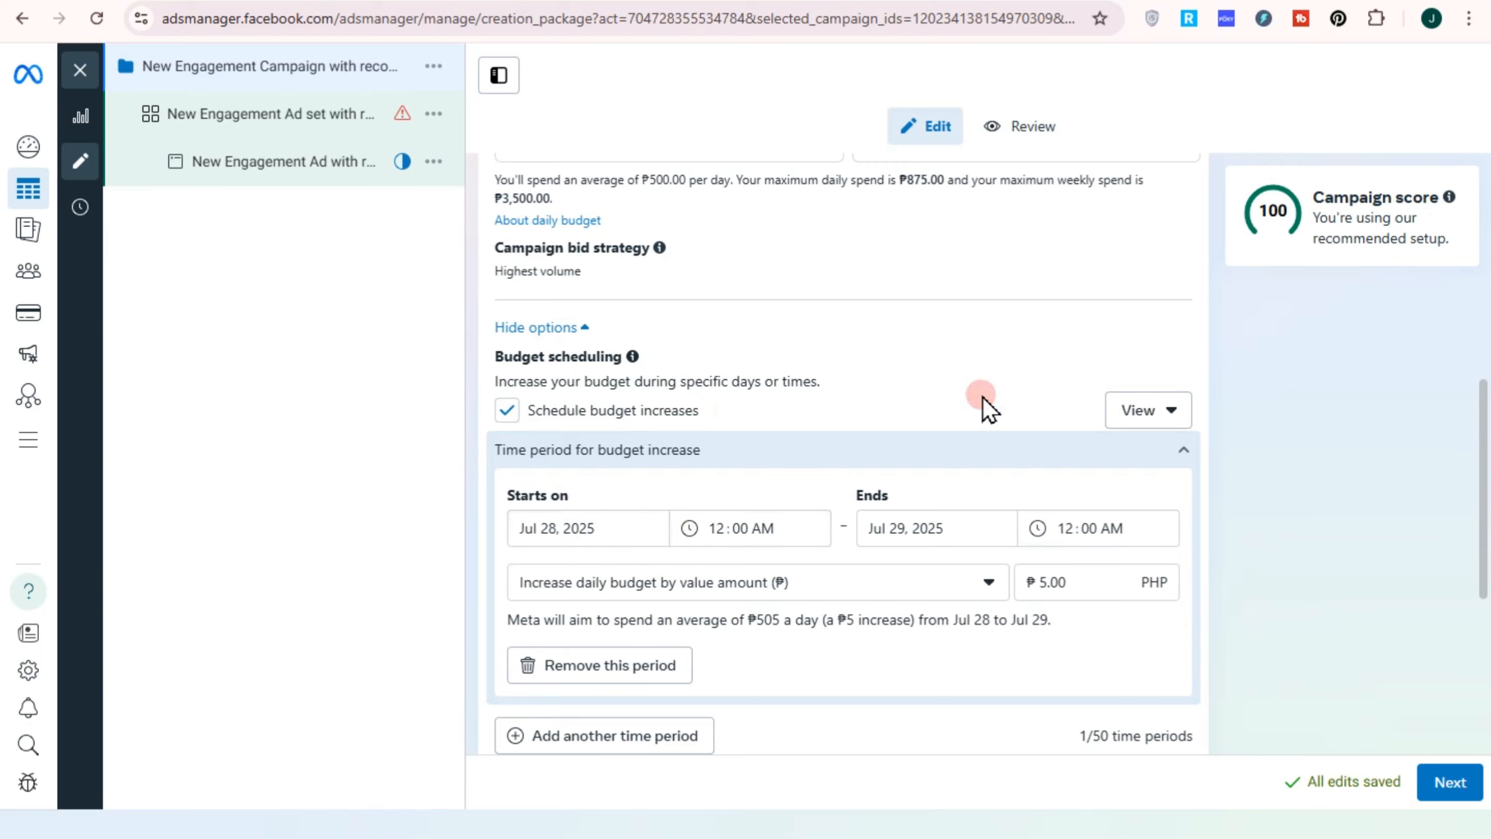
{"action": "left_click", "coordinate": [1046, 582]}
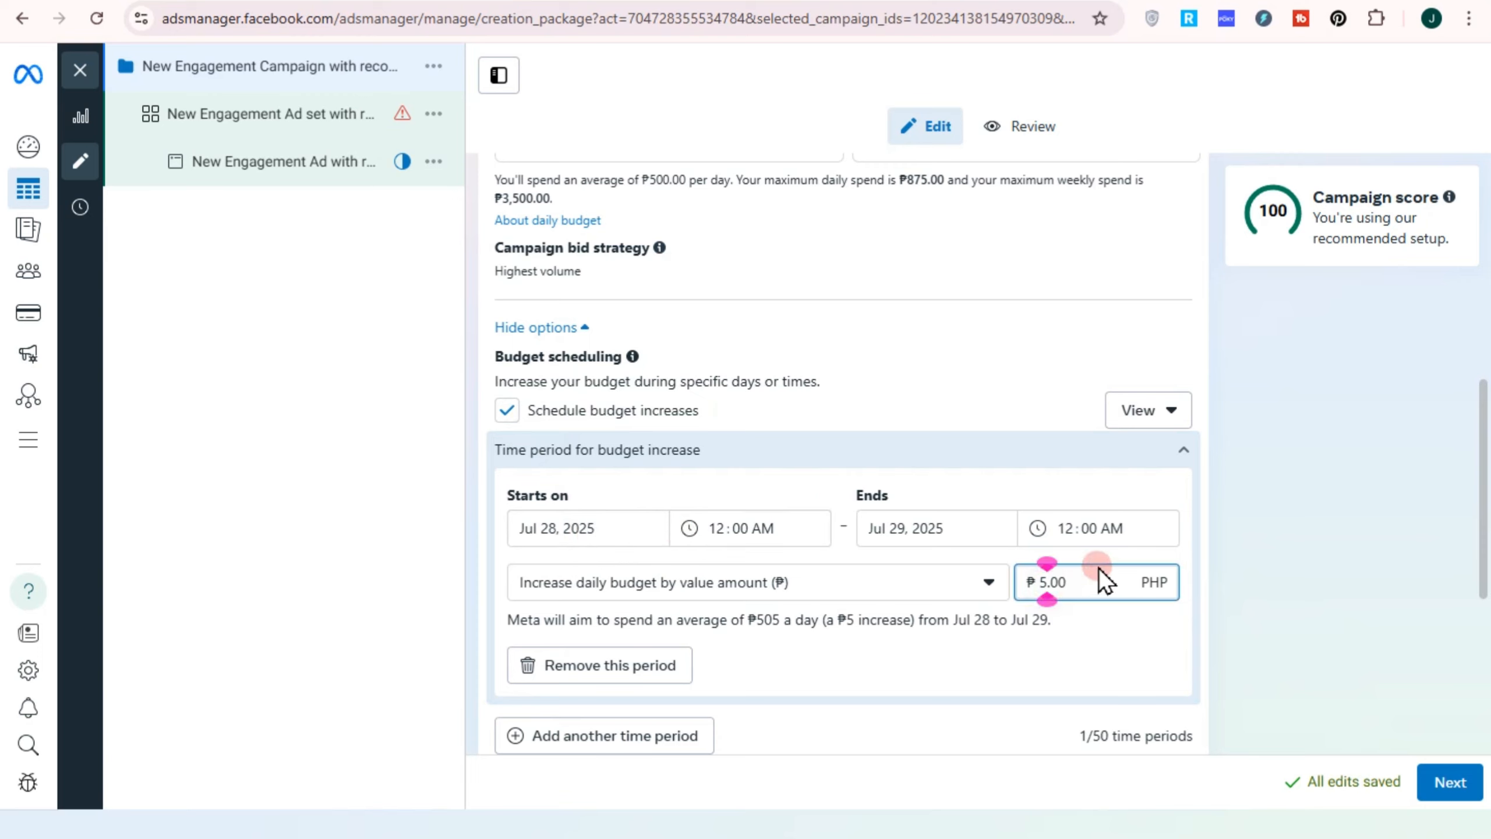
{"action": "key", "text": "BackSpace"}
{"action": "type", "text": "1000"}
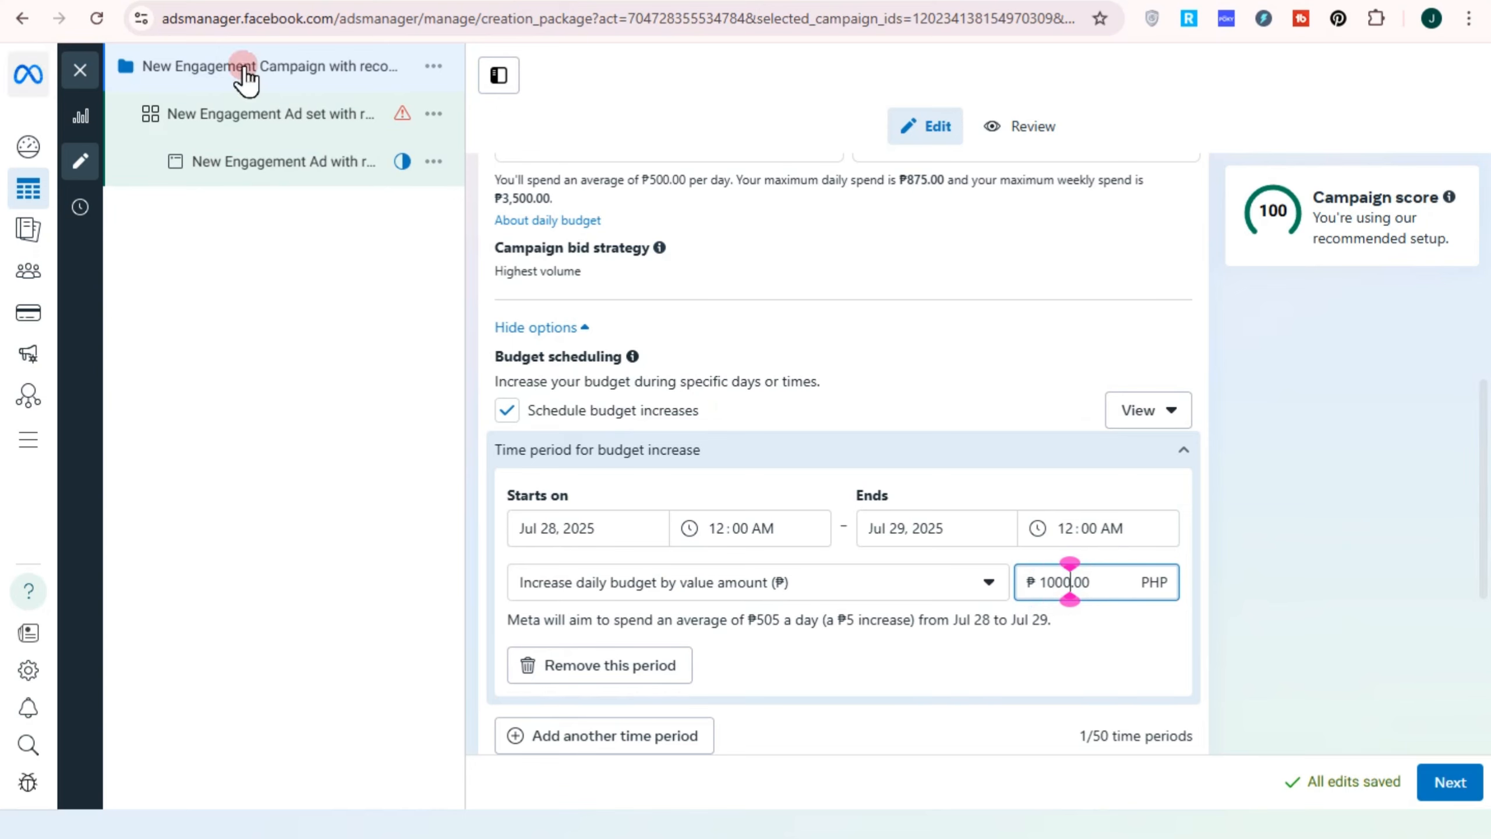
{"action": "scroll", "coordinate": [822, 646], "scroll_direction": "down", "scroll_amount": 2}
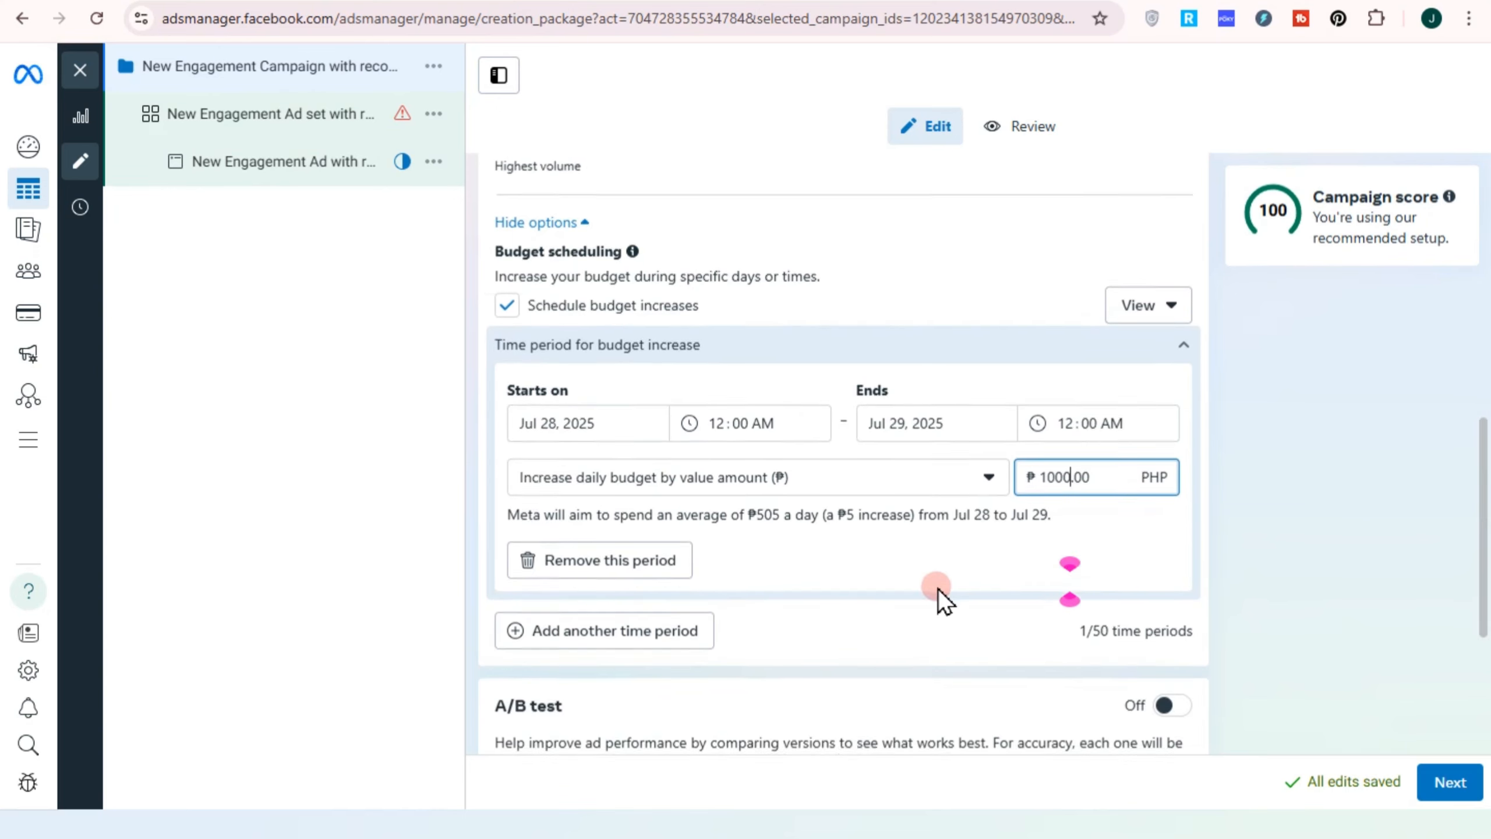
{"action": "scroll", "coordinate": [938, 588], "scroll_direction": "down", "scroll_amount": 3}
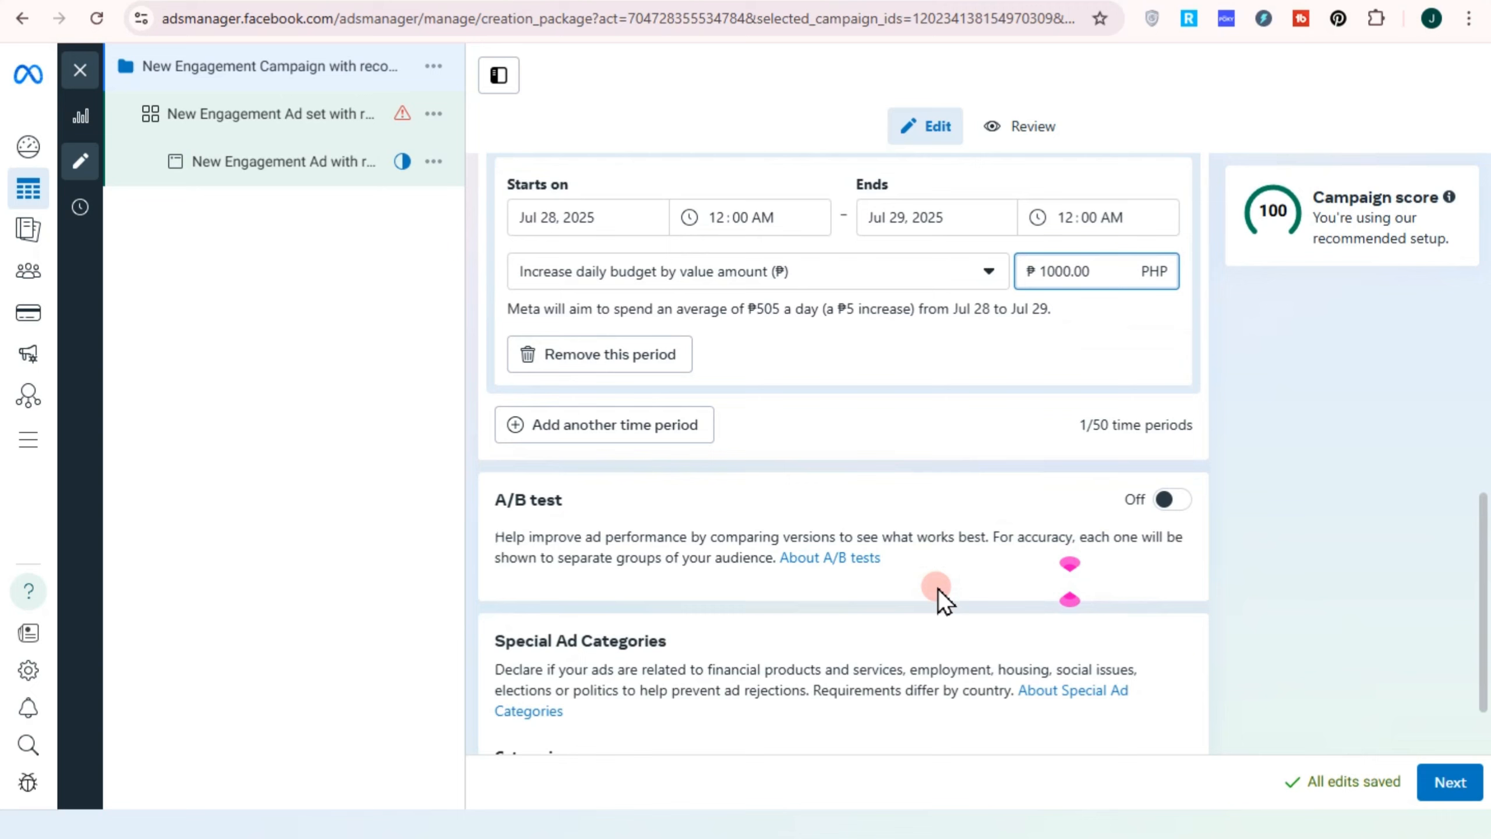
{"action": "left_click", "coordinate": [897, 498]}
{"action": "scroll", "coordinate": [672, 577], "scroll_direction": "down", "scroll_amount": 2}
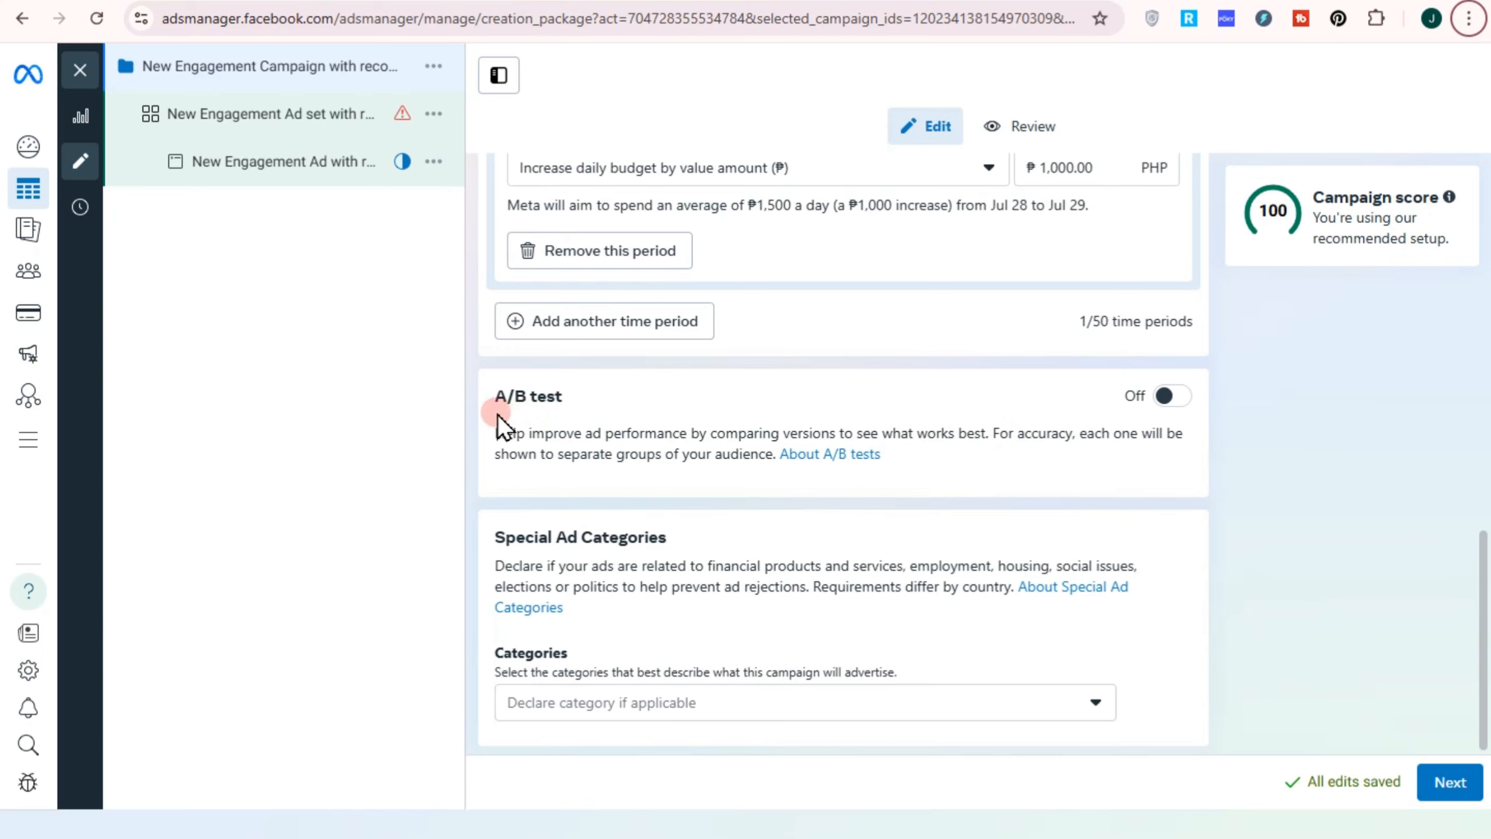
{"action": "key", "text": "alt"}
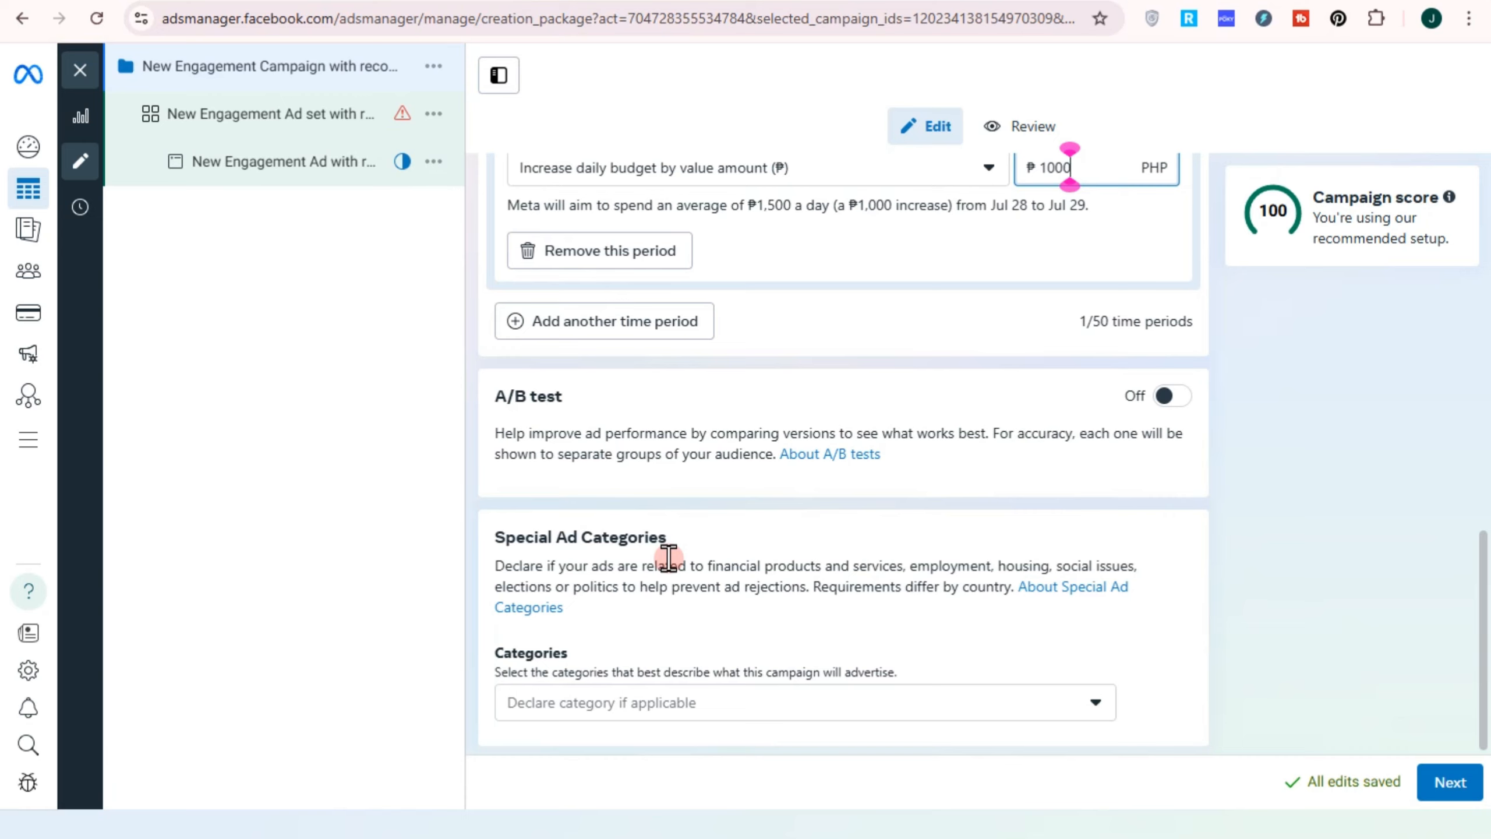
Declare Housing as the campaign's special ad category and confirm the change
{"action": "left_click", "coordinate": [829, 708]}
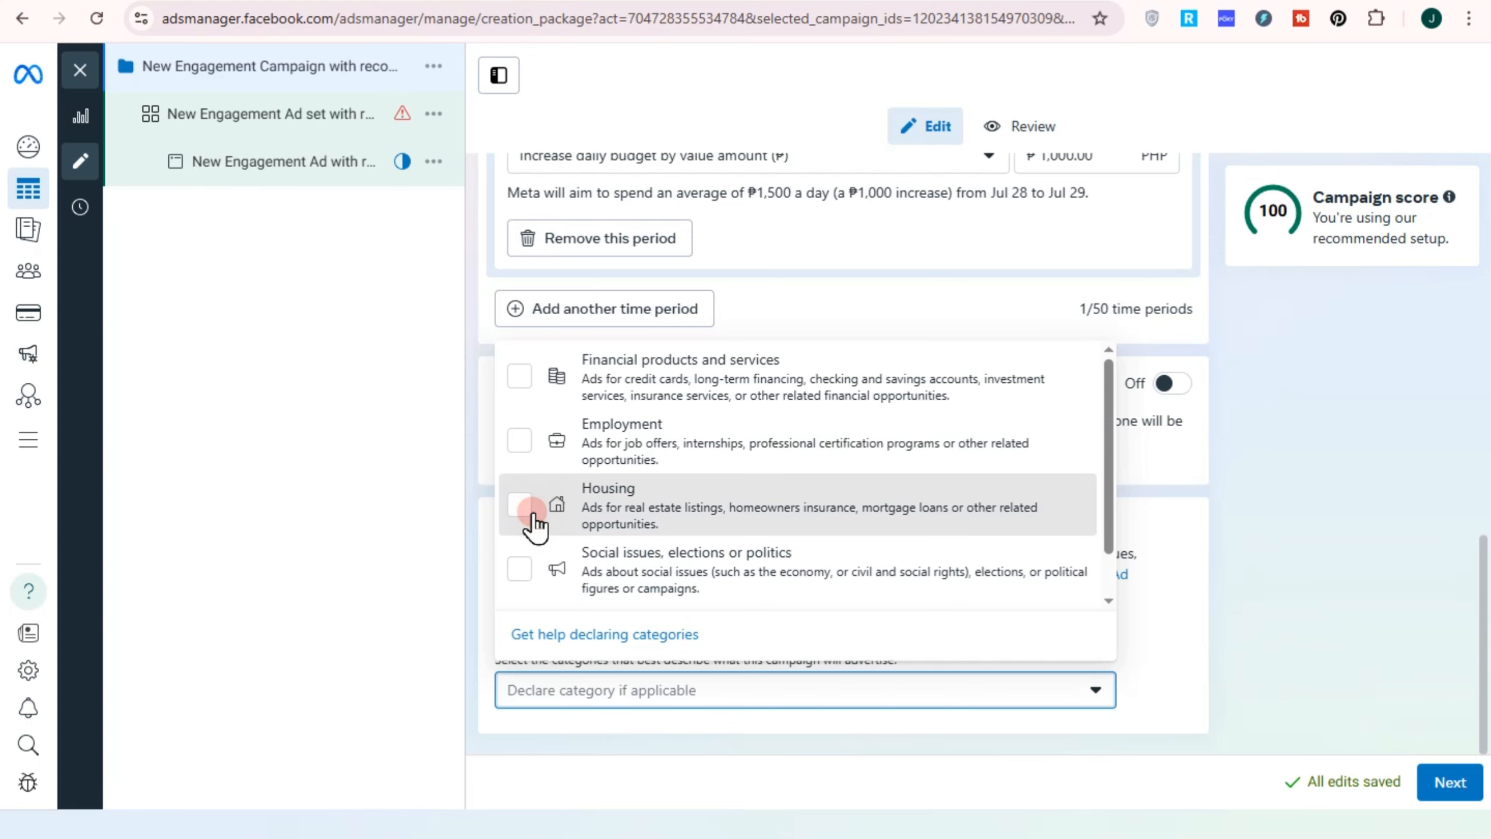
{"action": "left_click", "coordinate": [532, 509]}
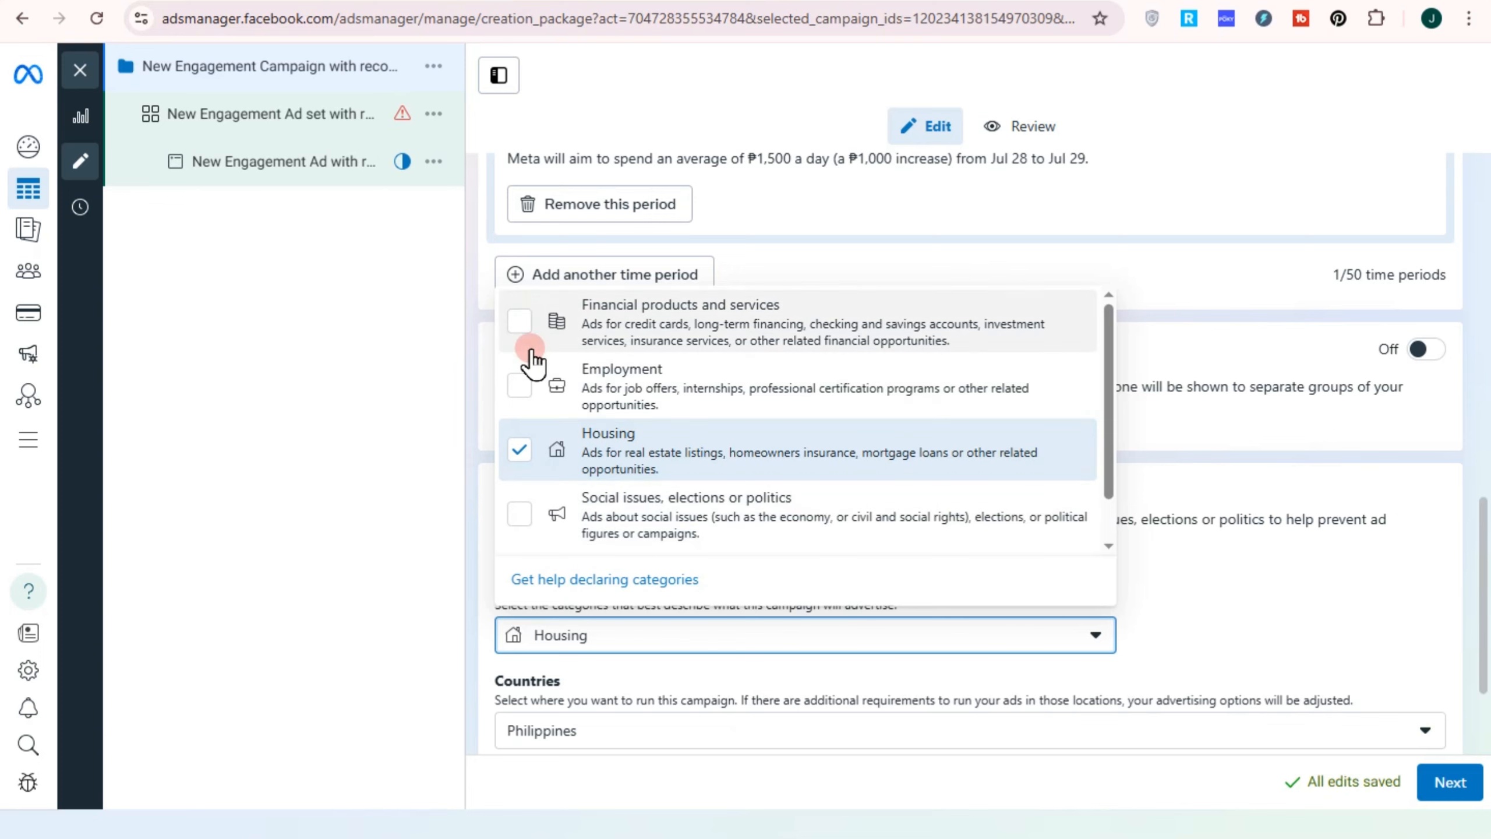
{"action": "left_click", "coordinate": [538, 318]}
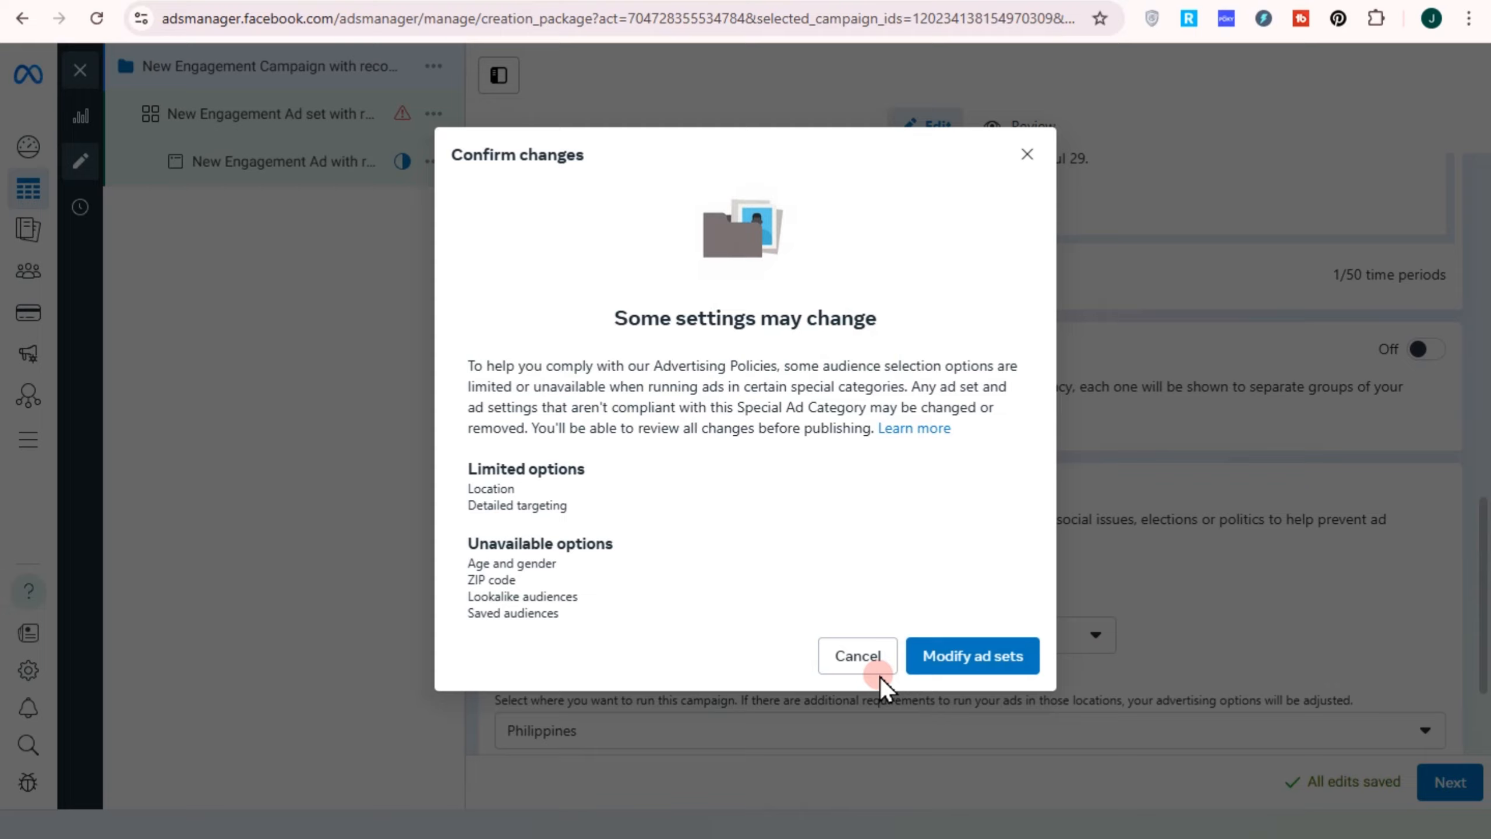
{"action": "left_click", "coordinate": [878, 673]}
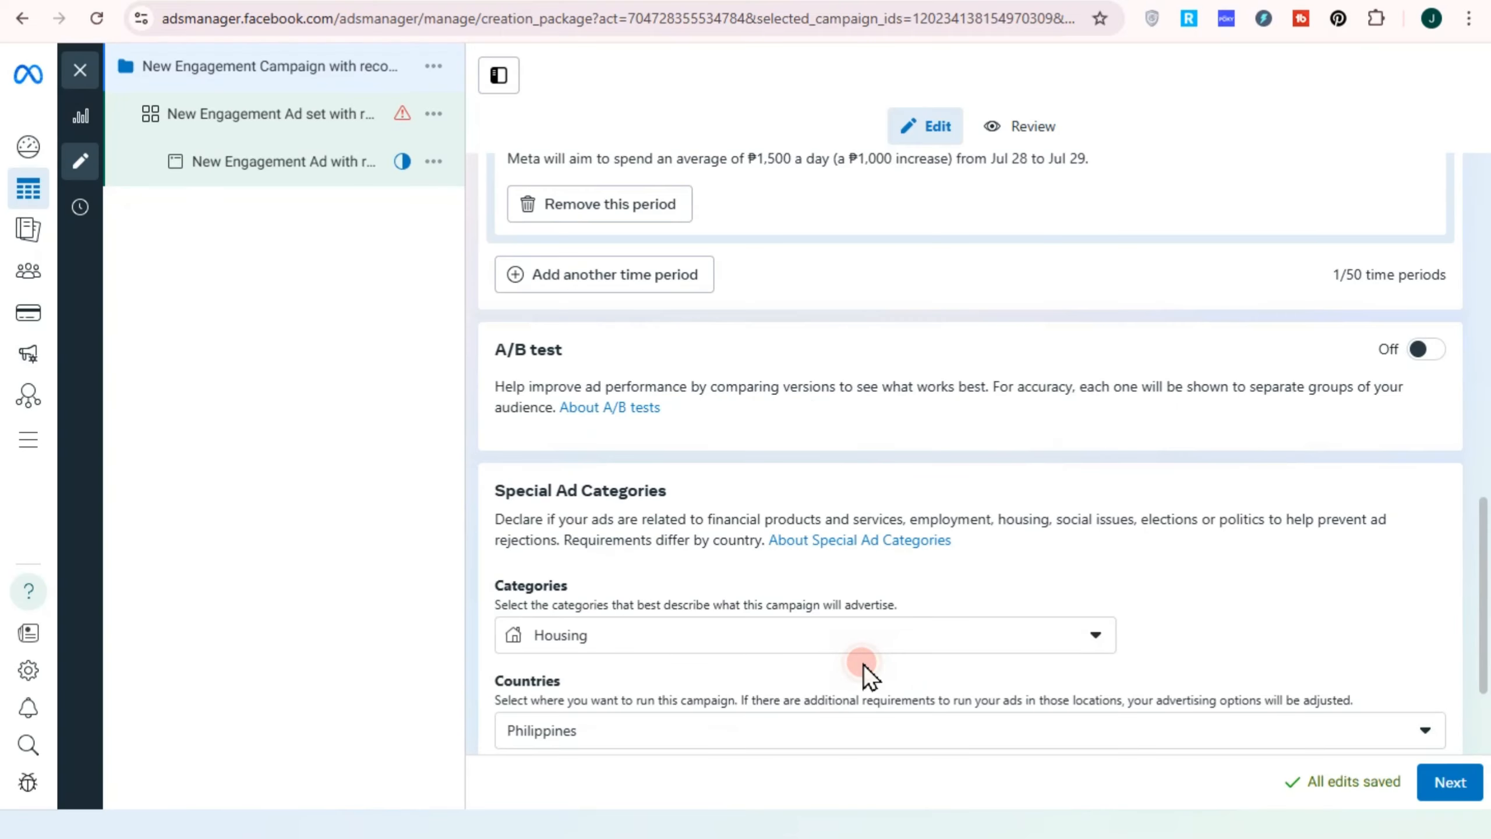
Browse the full alphabetical list of countries for the Housing category
{"action": "left_click", "coordinate": [715, 555]}
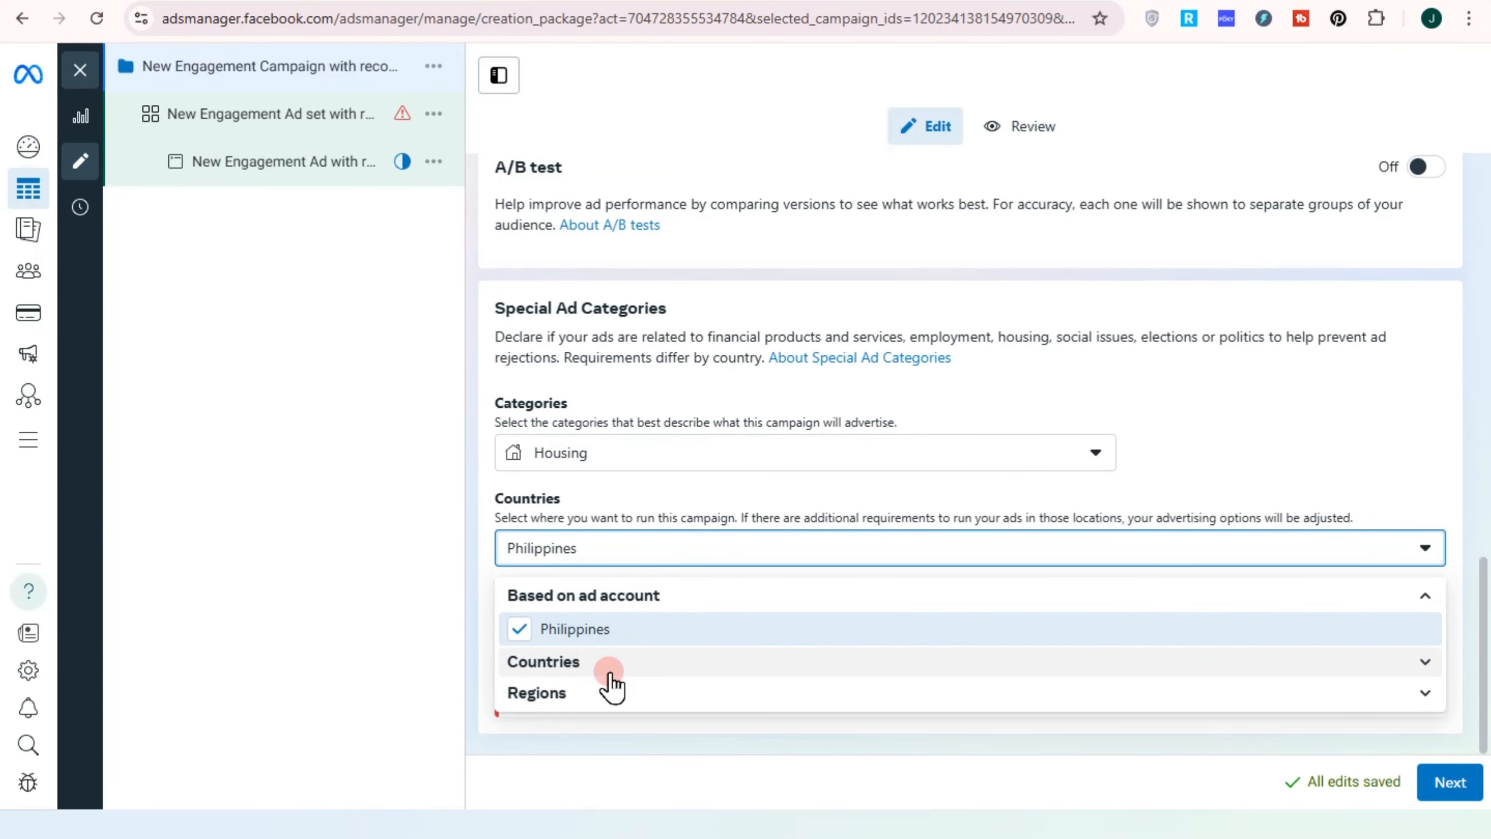
{"action": "left_click", "coordinate": [1369, 663]}
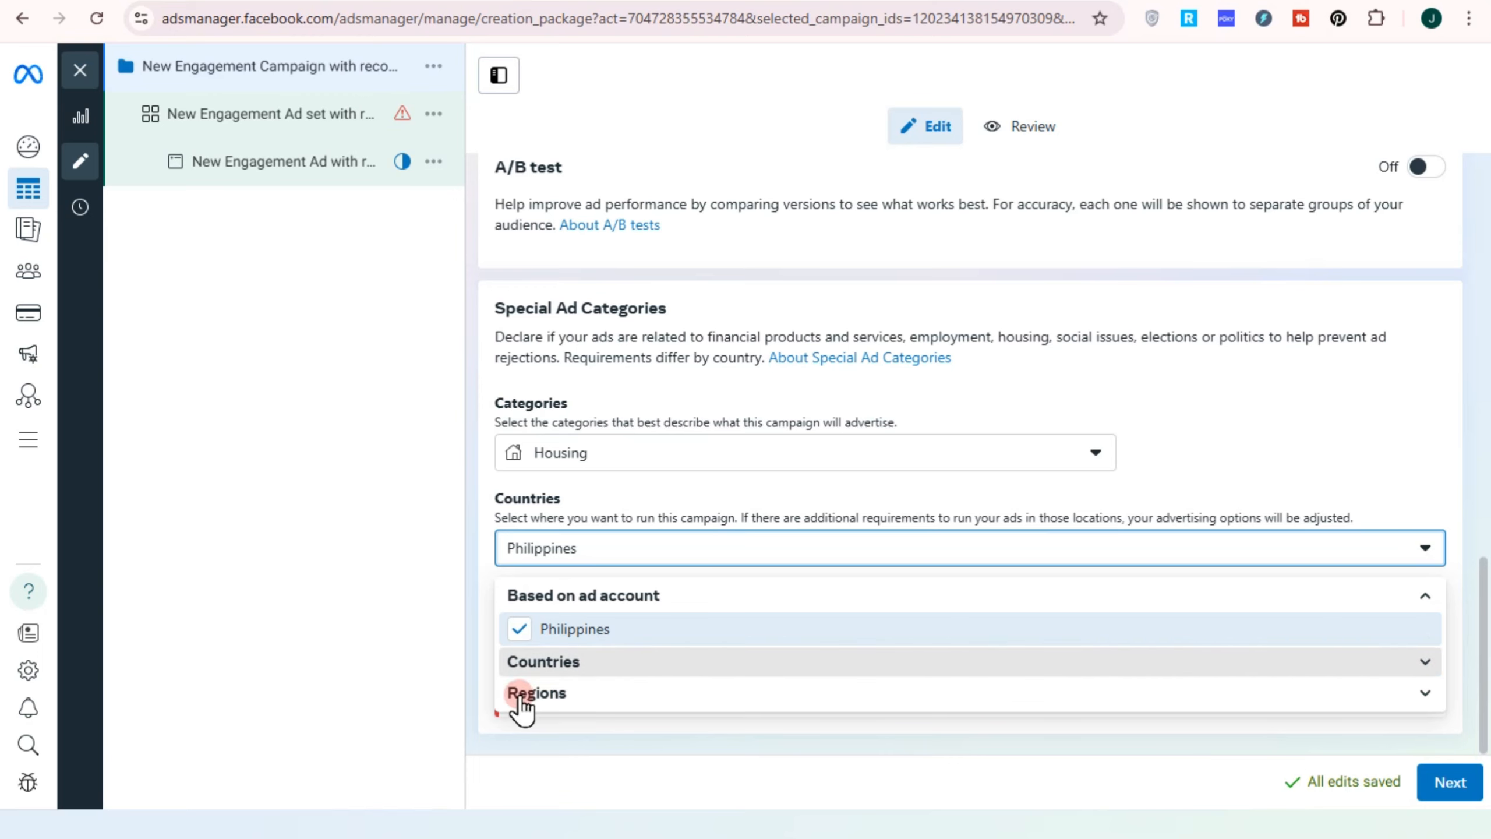
{"action": "left_click", "coordinate": [665, 664]}
{"action": "scroll", "coordinate": [555, 708], "scroll_direction": "down", "scroll_amount": 10}
{"action": "scroll", "coordinate": [524, 699], "scroll_direction": "down", "scroll_amount": 12}
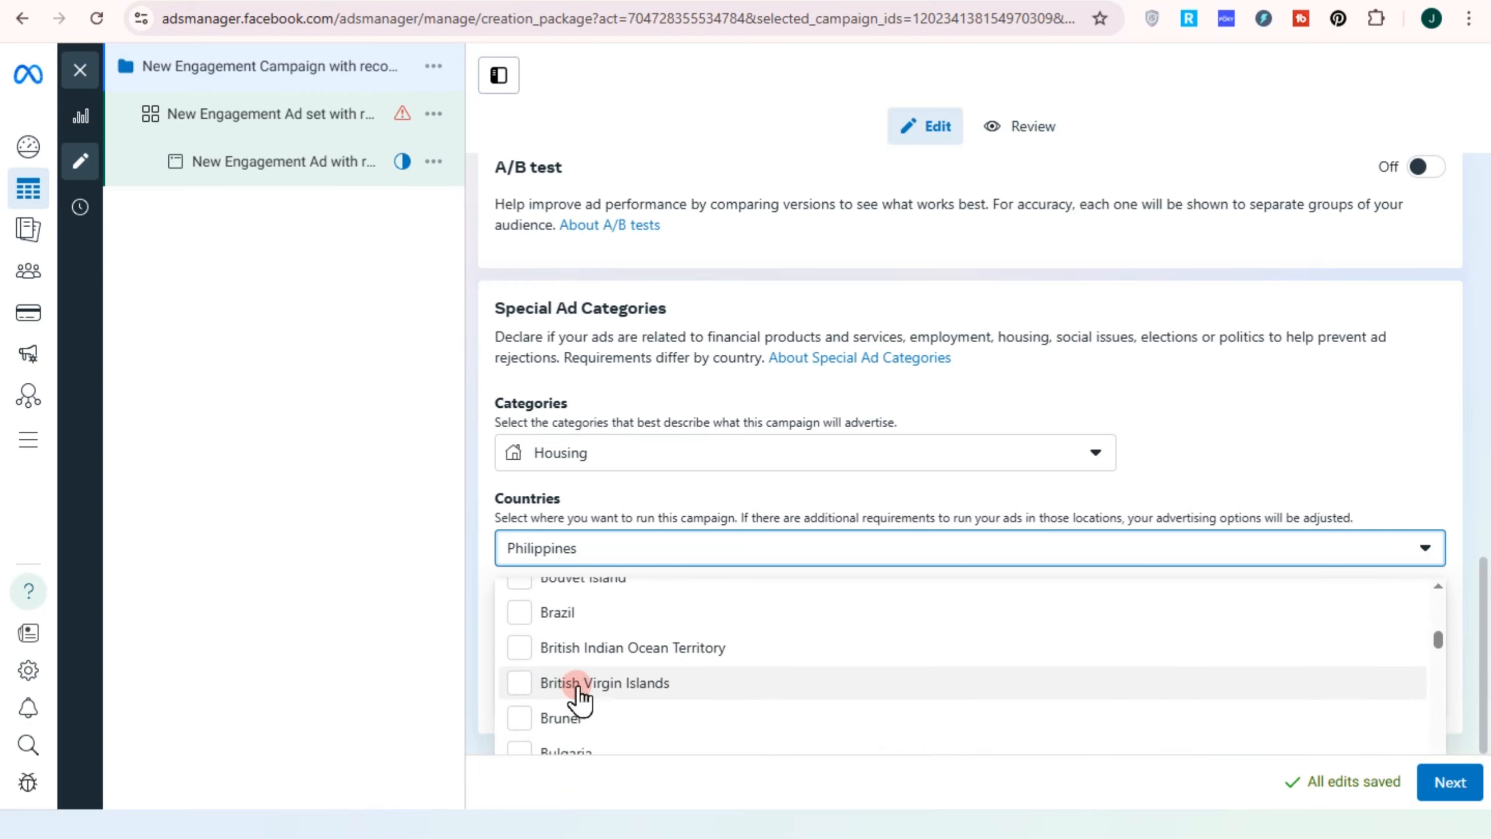
{"action": "scroll", "coordinate": [583, 702], "scroll_direction": "down", "scroll_amount": 12}
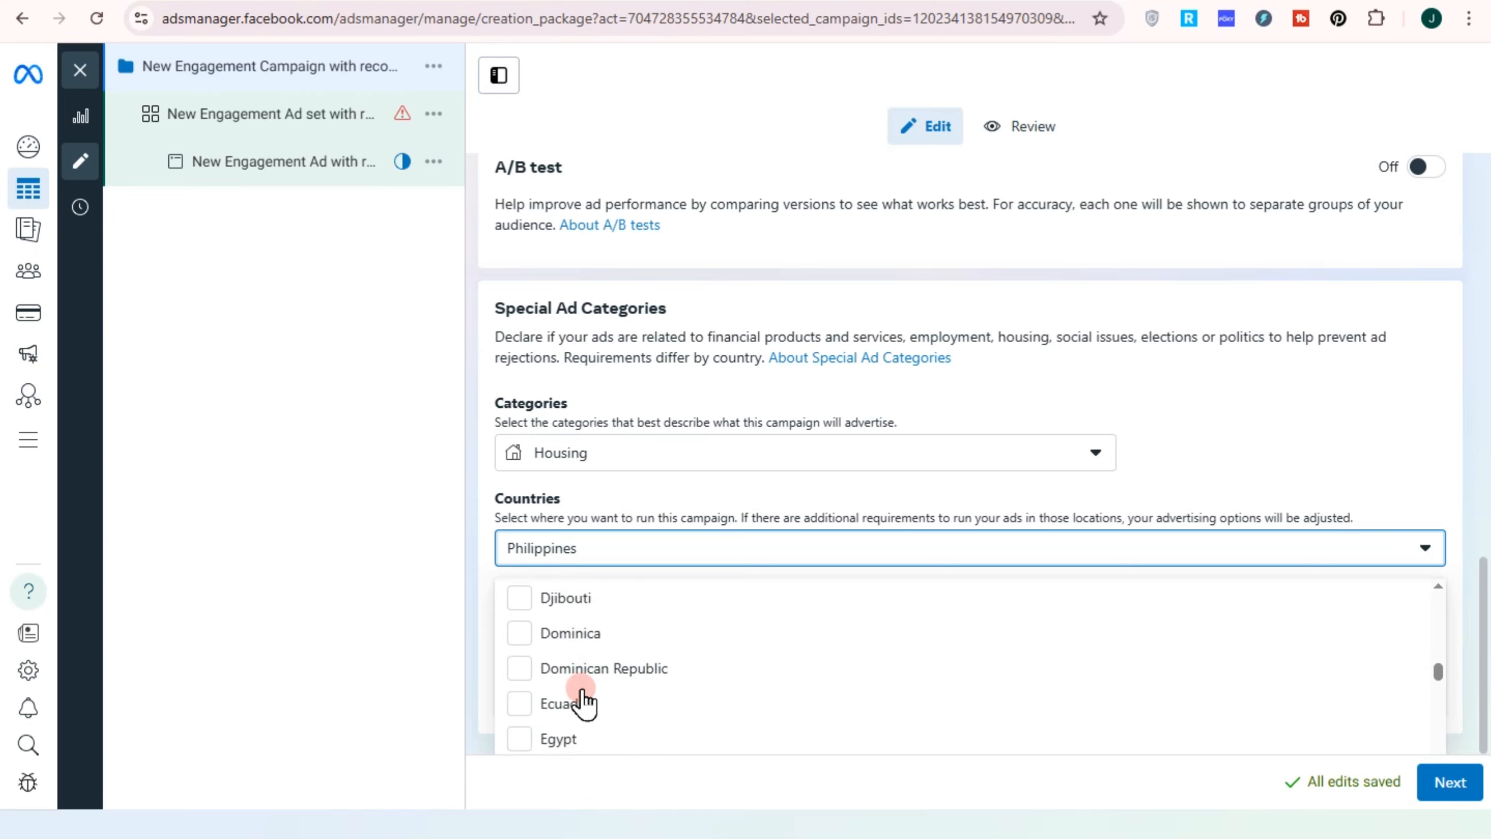
{"action": "scroll", "coordinate": [583, 699], "scroll_direction": "down", "scroll_amount": 10}
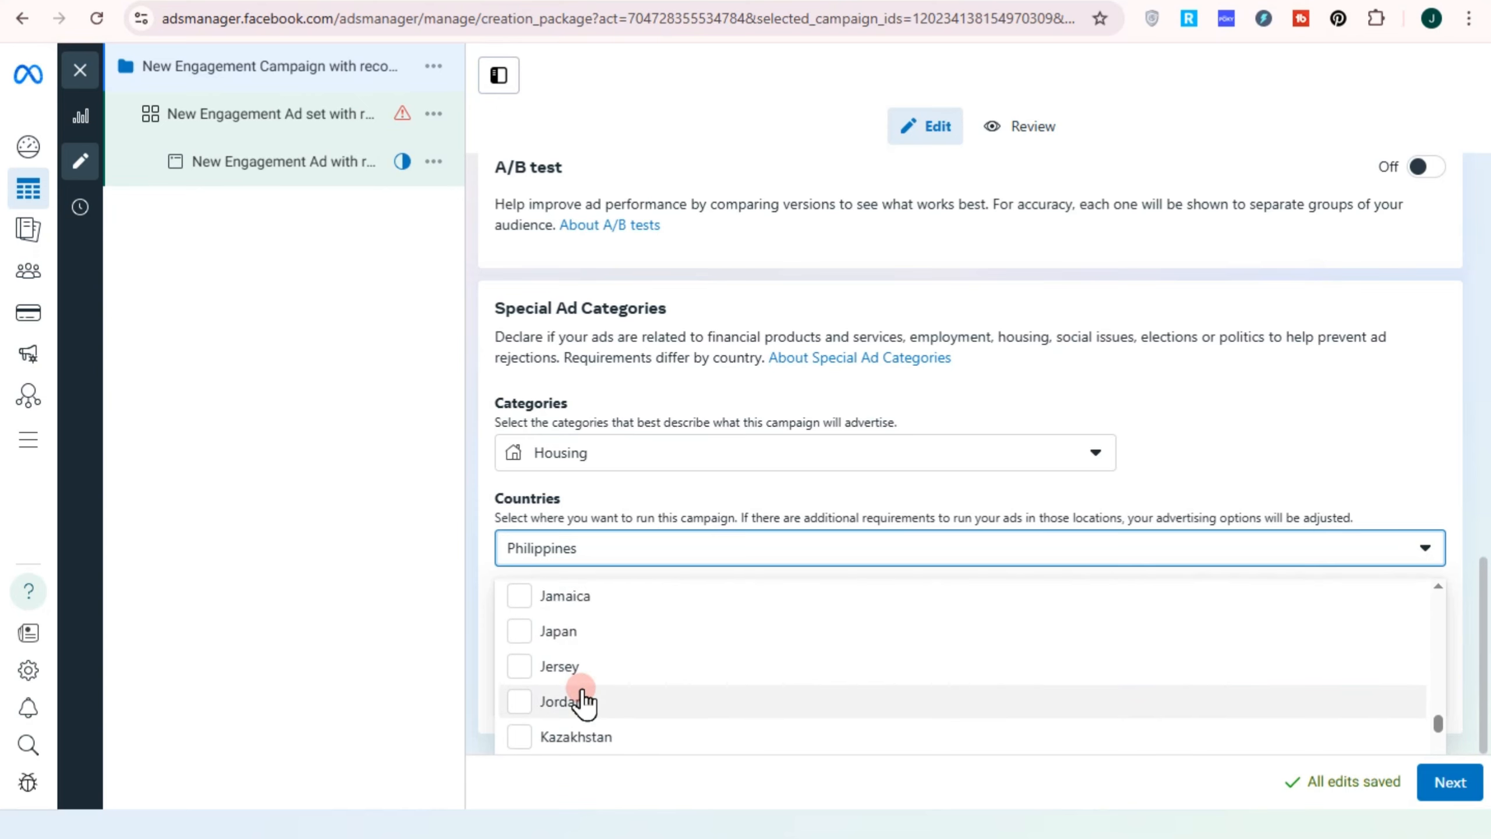
{"action": "scroll", "coordinate": [583, 699], "scroll_direction": "down", "scroll_amount": 2}
{"action": "scroll", "coordinate": [583, 701], "scroll_direction": "up", "scroll_amount": 8}
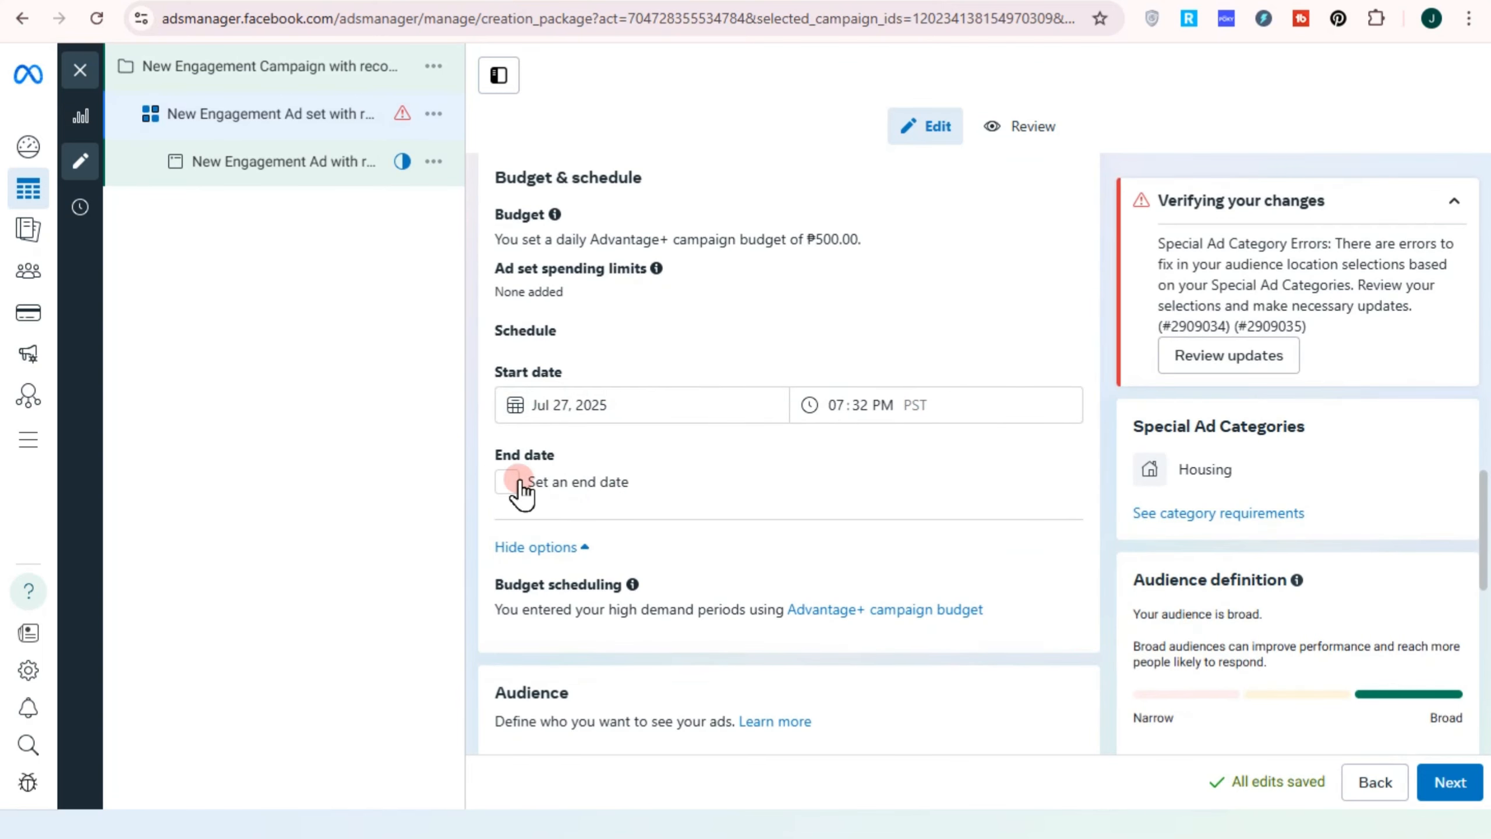
Check saved and custom audiences, find none, and continue from the ad set to the ad
{"action": "scroll", "coordinate": [846, 536], "scroll_direction": "down", "scroll_amount": 1}
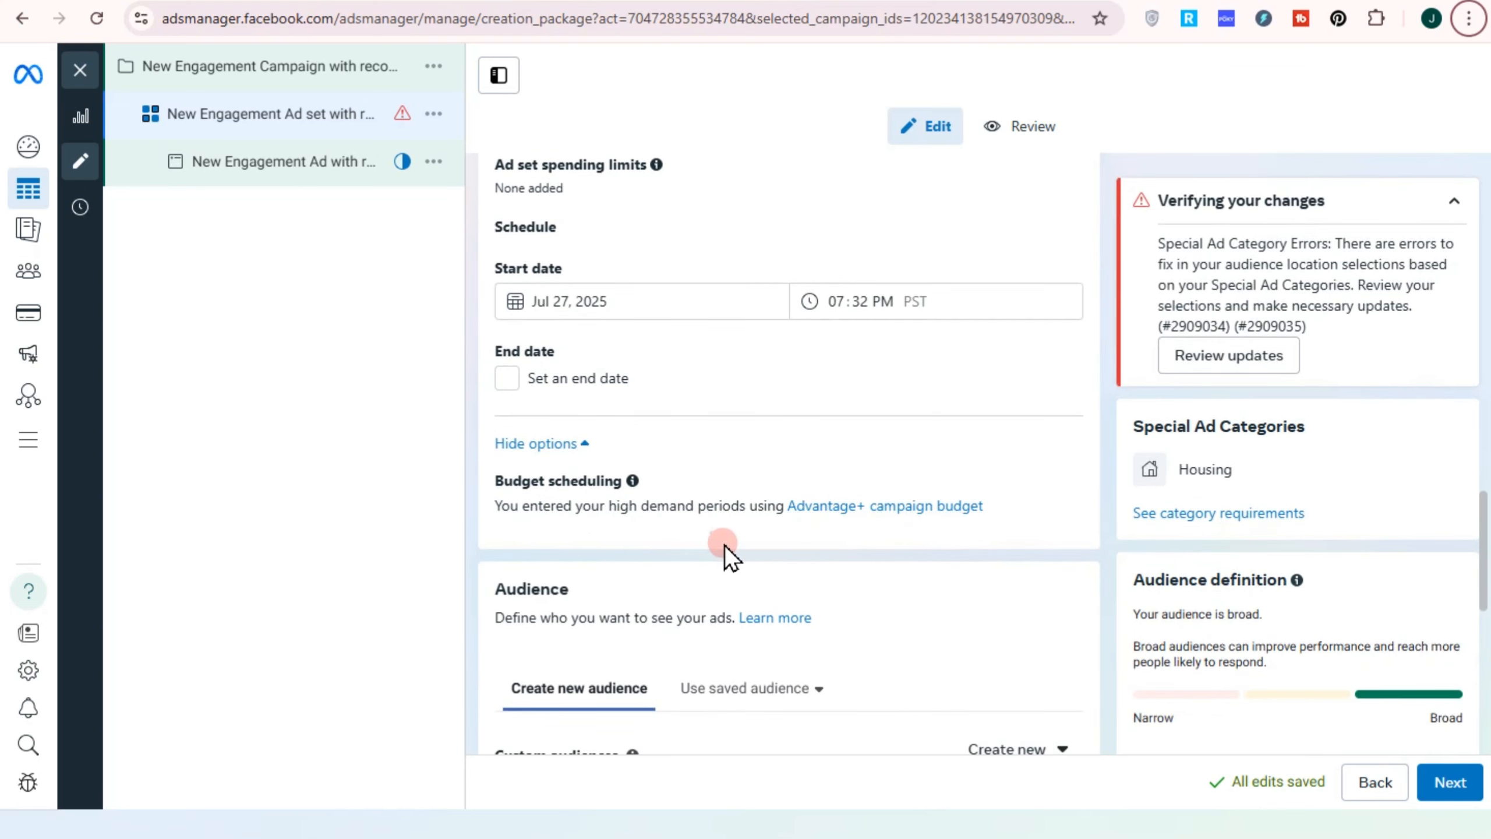
{"action": "scroll", "coordinate": [722, 543], "scroll_direction": "down", "scroll_amount": 3}
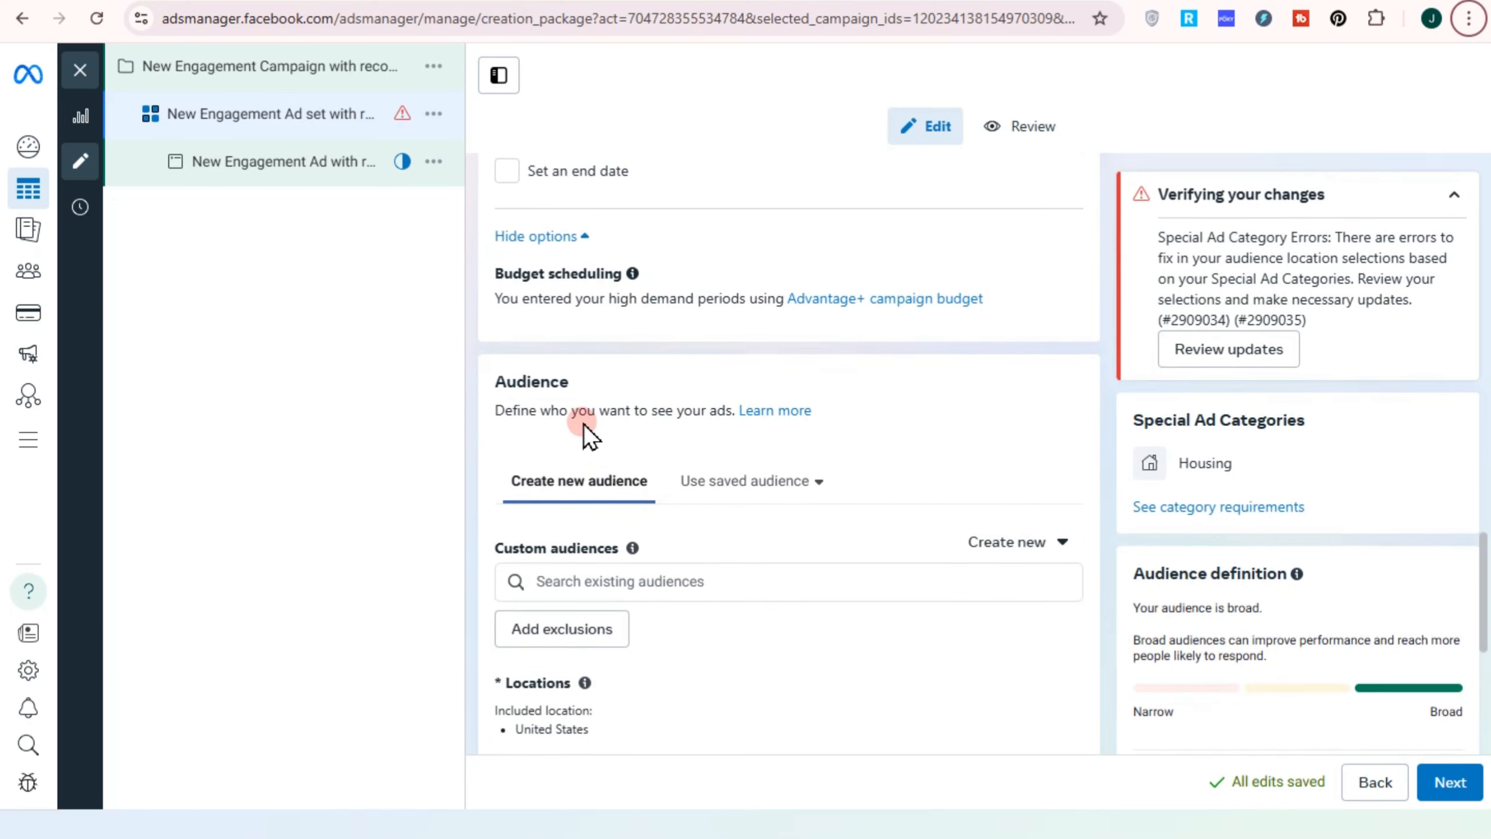
{"action": "left_click", "coordinate": [741, 482]}
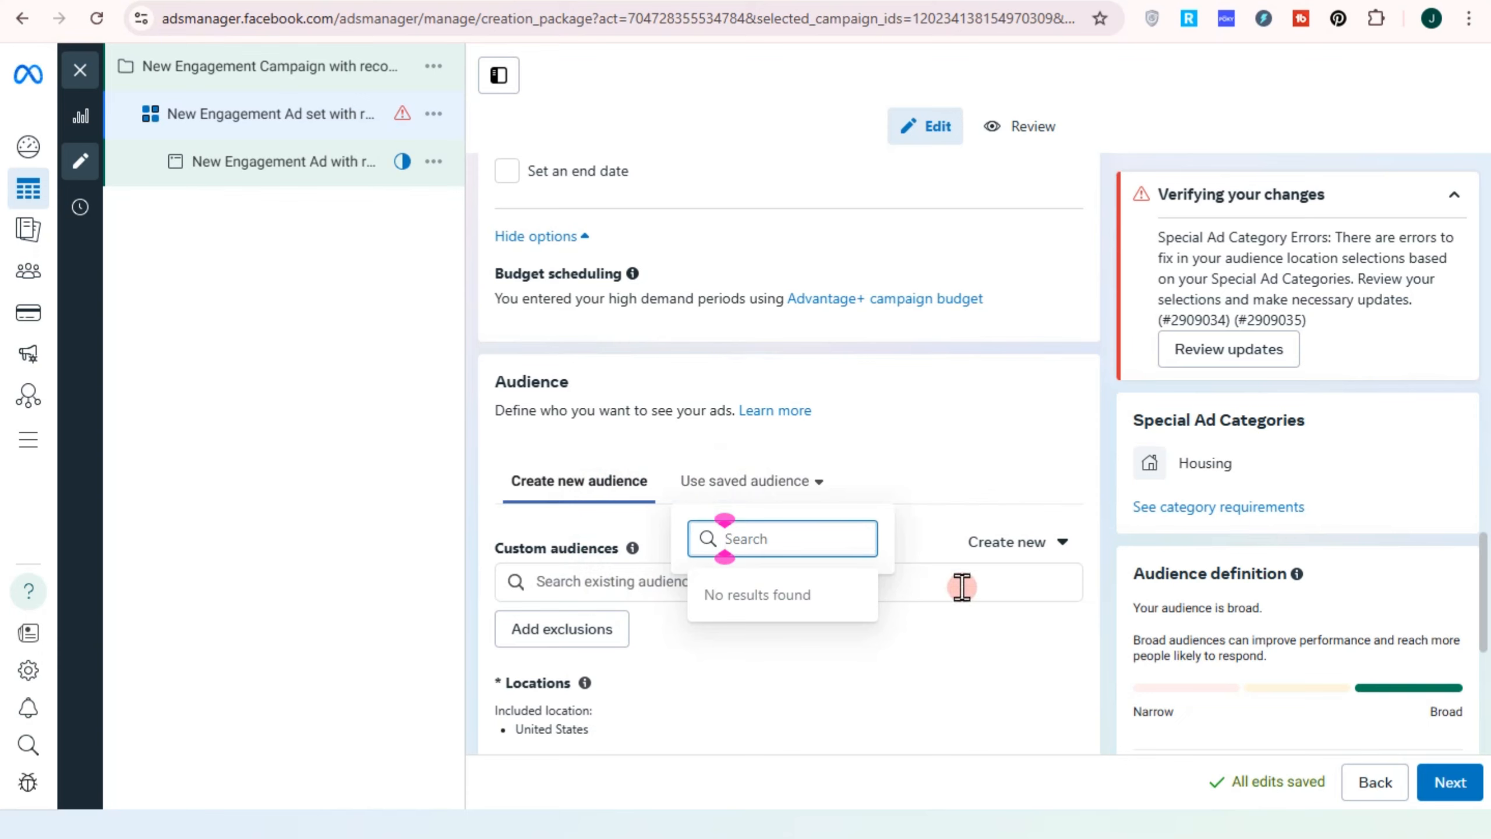
{"action": "left_click", "coordinate": [585, 587]}
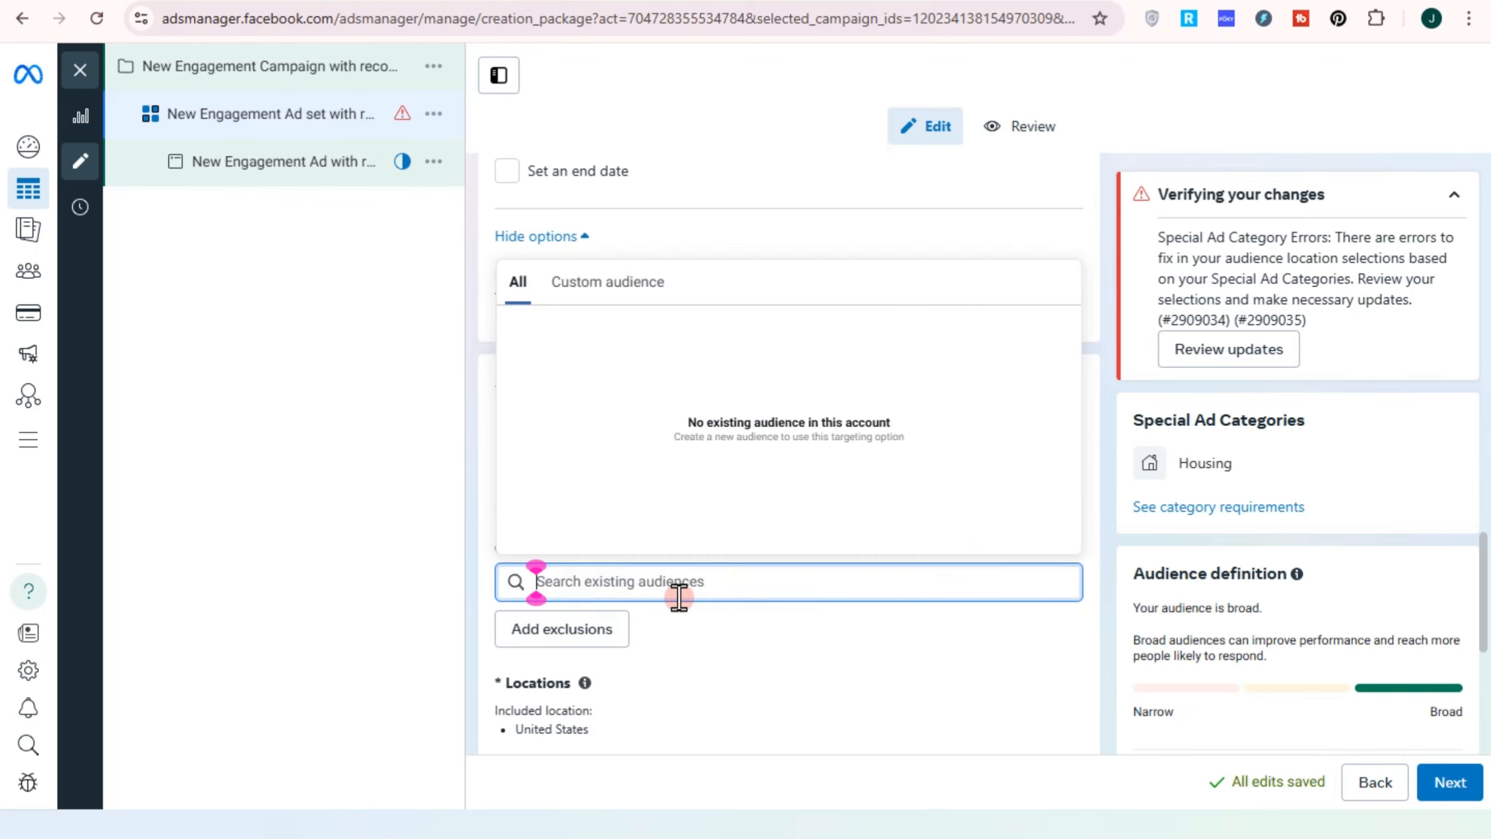
{"action": "left_click", "coordinate": [745, 631]}
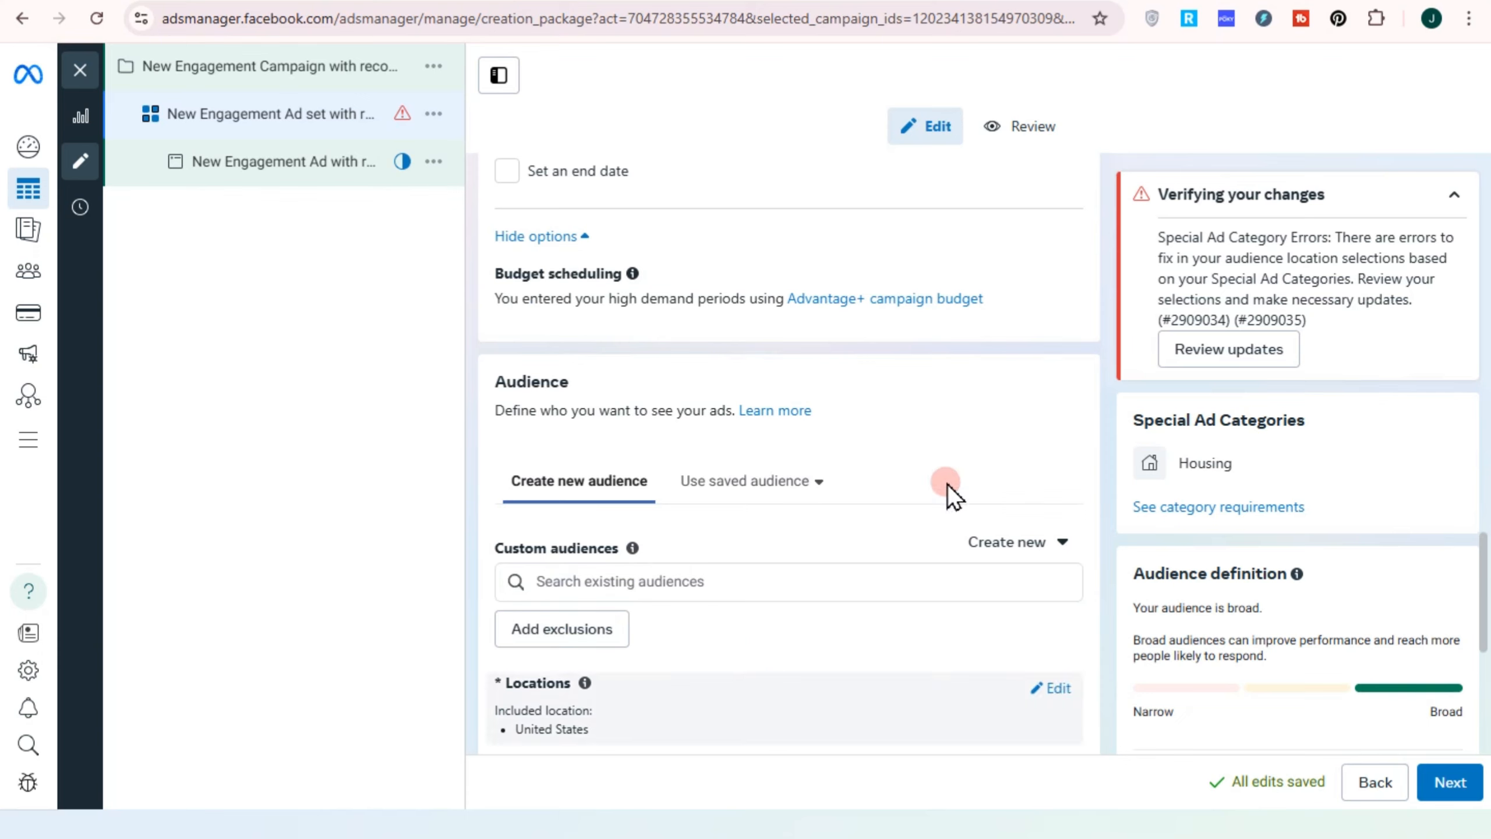
{"action": "left_click", "coordinate": [1446, 762]}
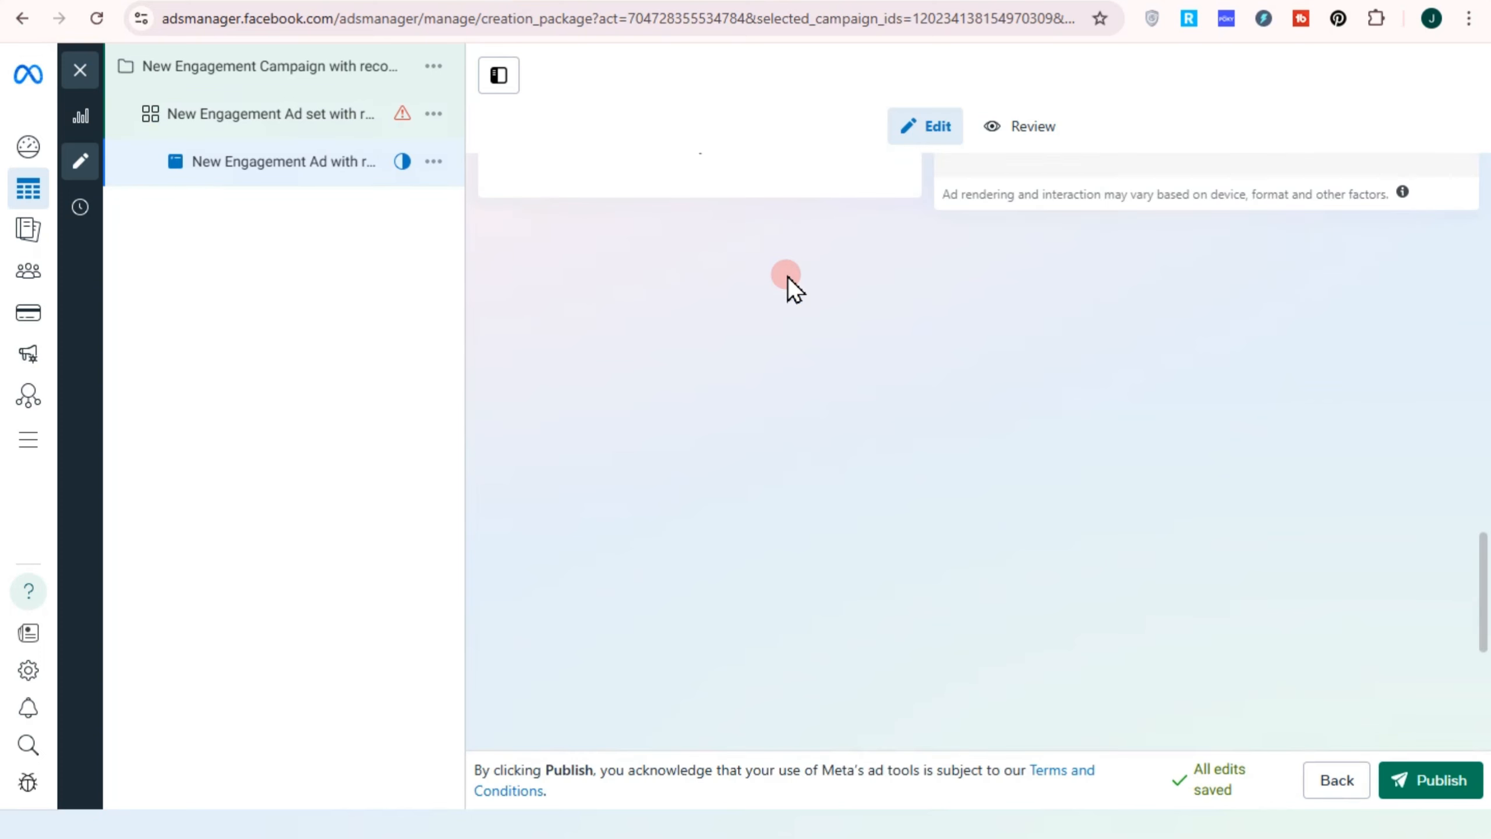
Name the ad Single Image by applying and saving the existing Custom template 1 naming template
{"action": "scroll", "coordinate": [722, 337], "scroll_direction": "down", "scroll_amount": 5}
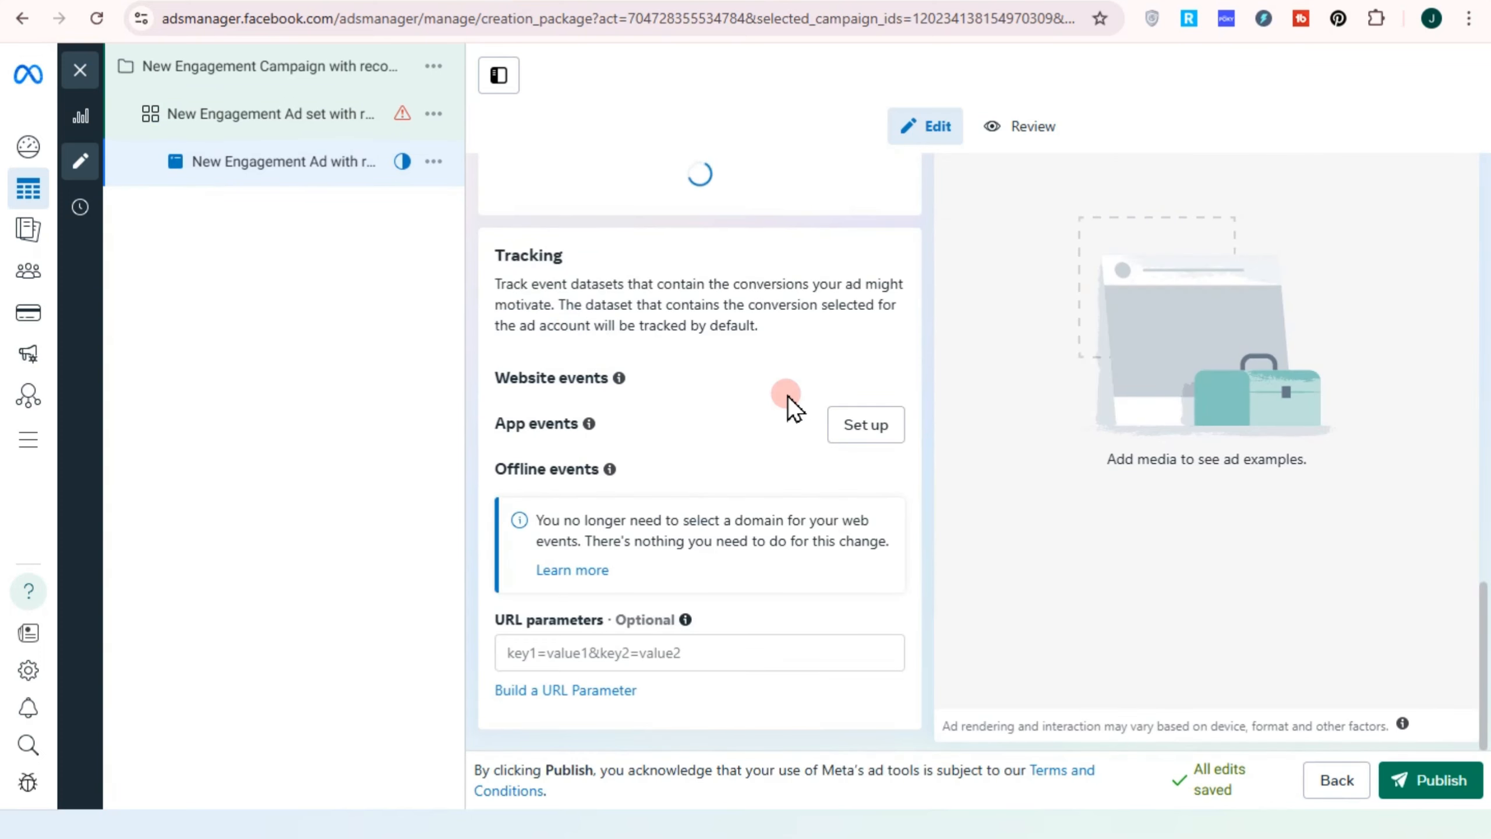
{"action": "scroll", "coordinate": [625, 336], "scroll_direction": "up", "scroll_amount": 8}
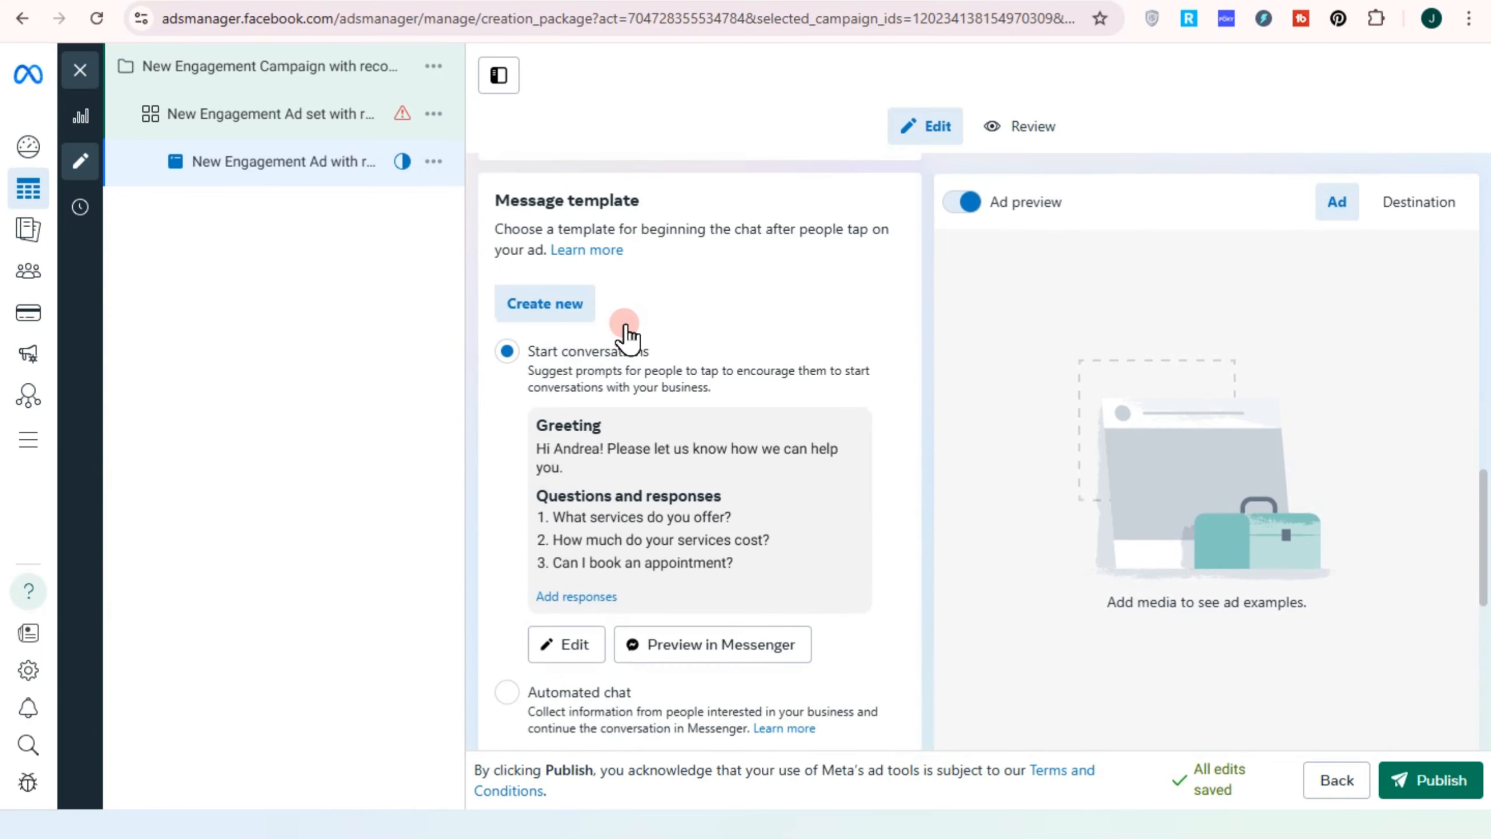
{"action": "scroll", "coordinate": [625, 334], "scroll_direction": "up", "scroll_amount": 15}
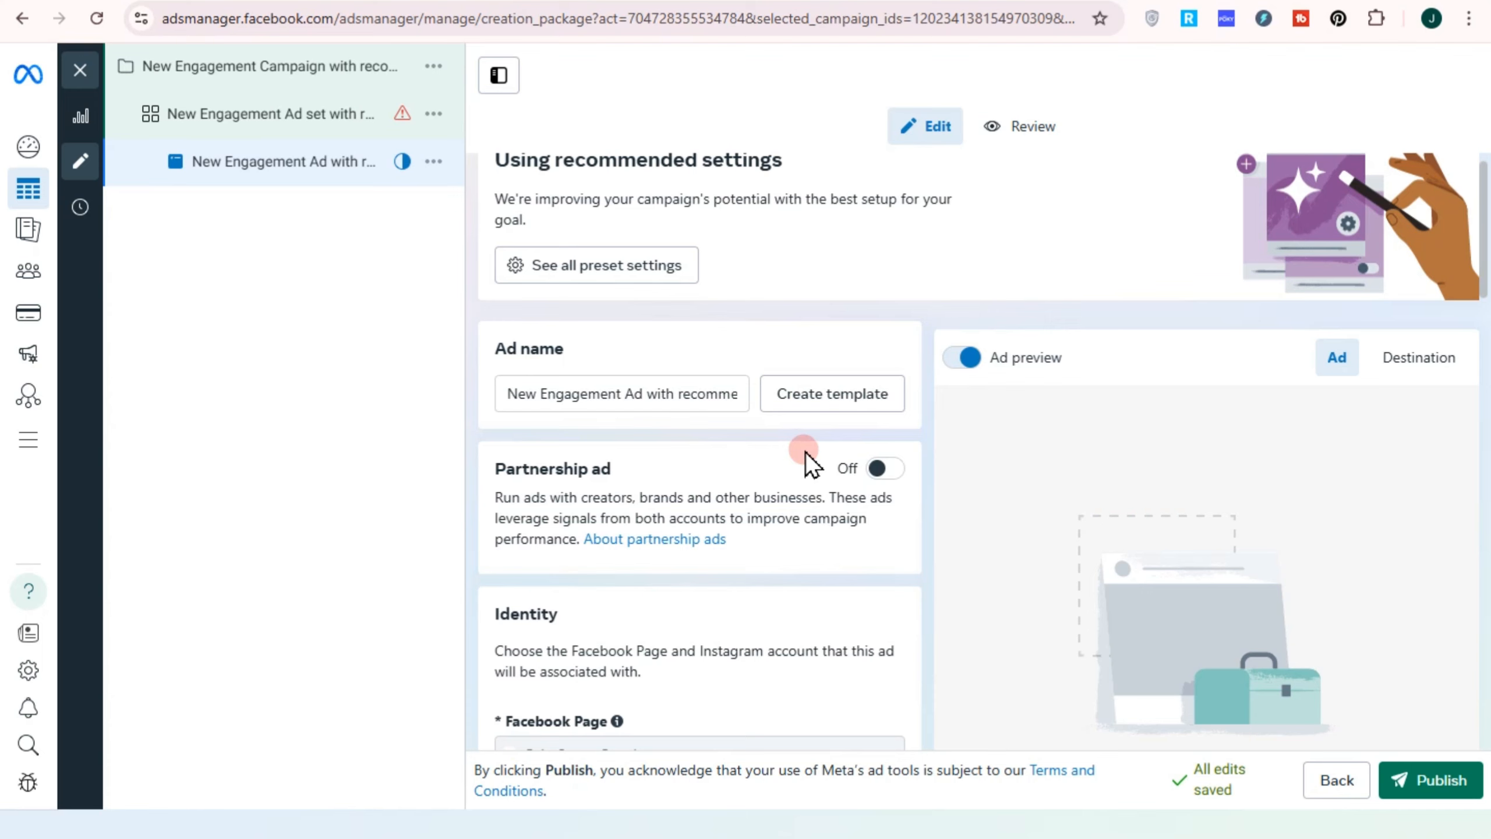
{"action": "scroll", "coordinate": [765, 423], "scroll_direction": "down", "scroll_amount": 2}
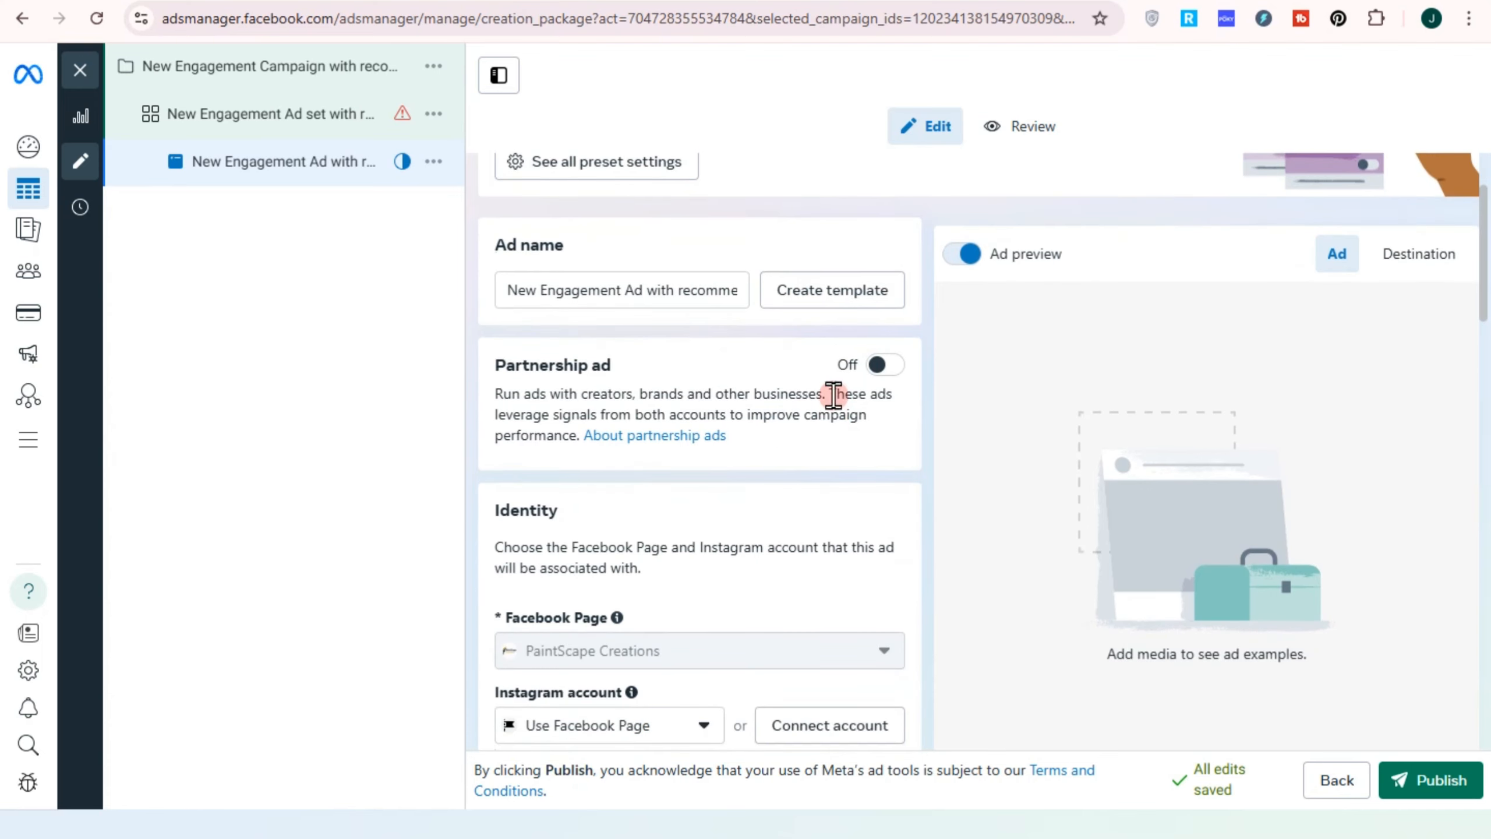
{"action": "left_click", "coordinate": [837, 298]}
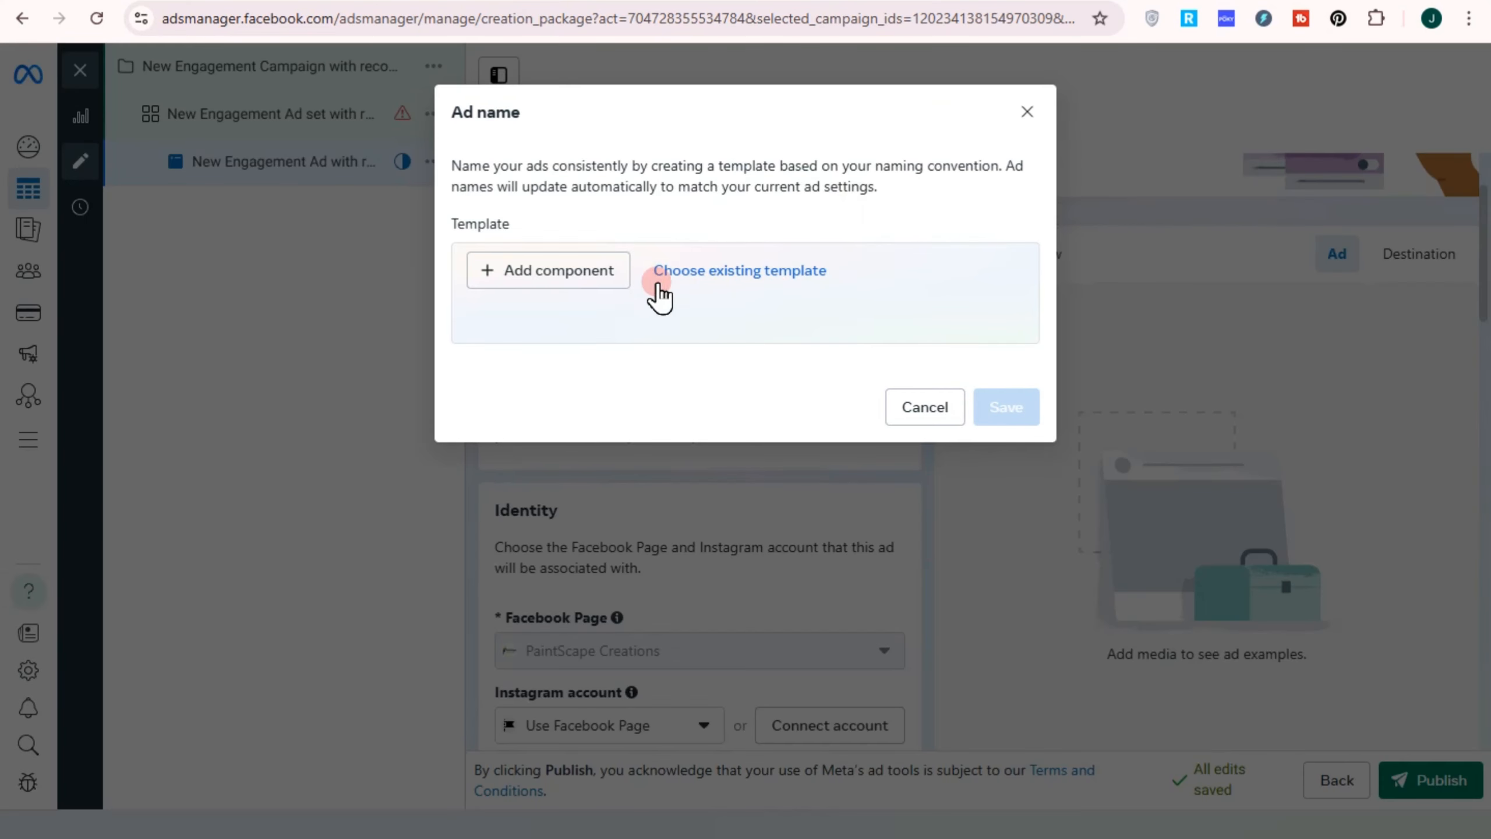
{"action": "left_click", "coordinate": [726, 279]}
{"action": "left_click", "coordinate": [730, 346]}
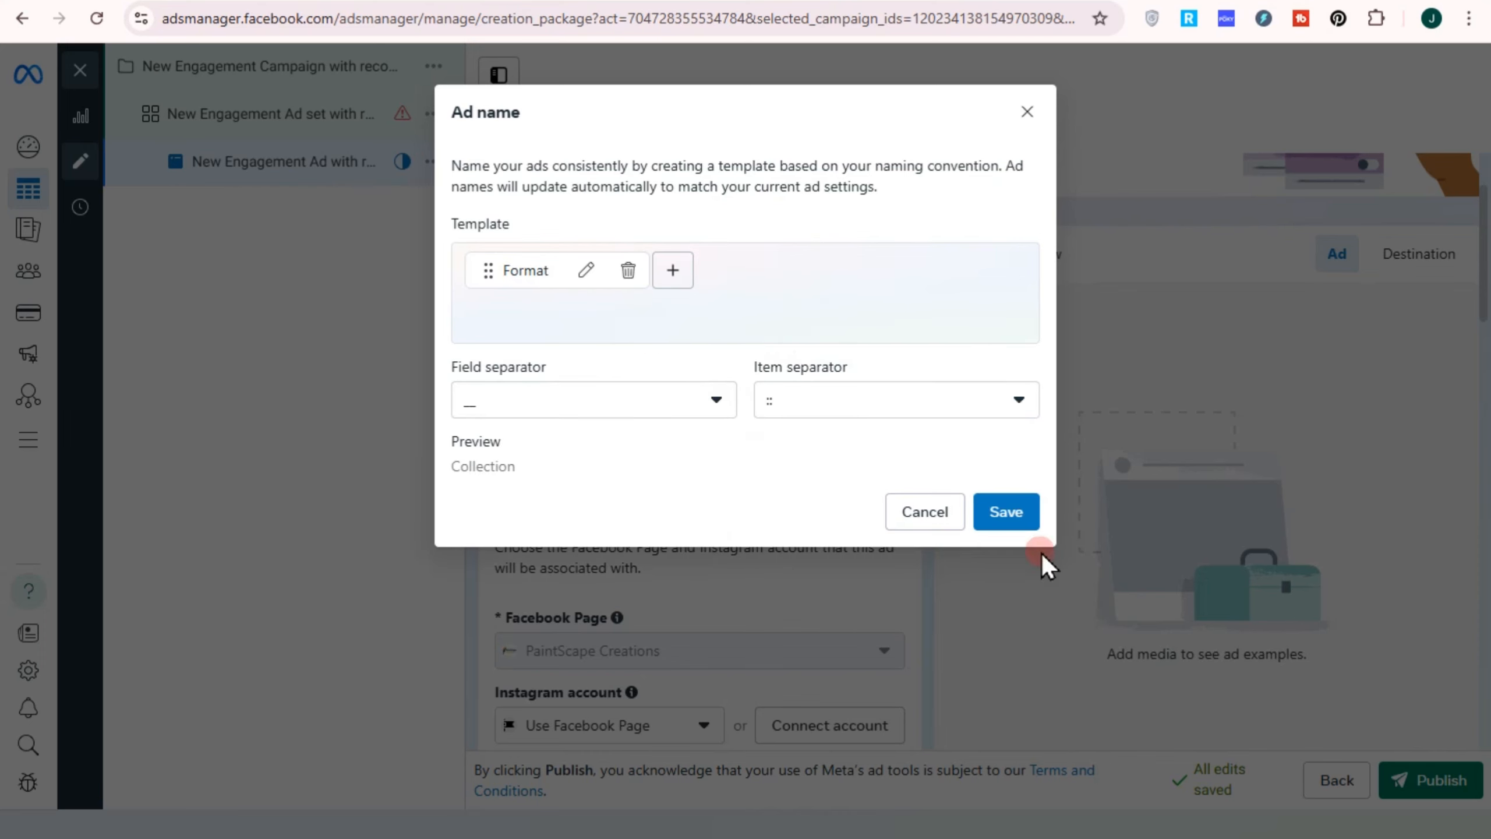
{"action": "left_click", "coordinate": [998, 514]}
{"action": "scroll", "coordinate": [769, 542], "scroll_direction": "down", "scroll_amount": 3}
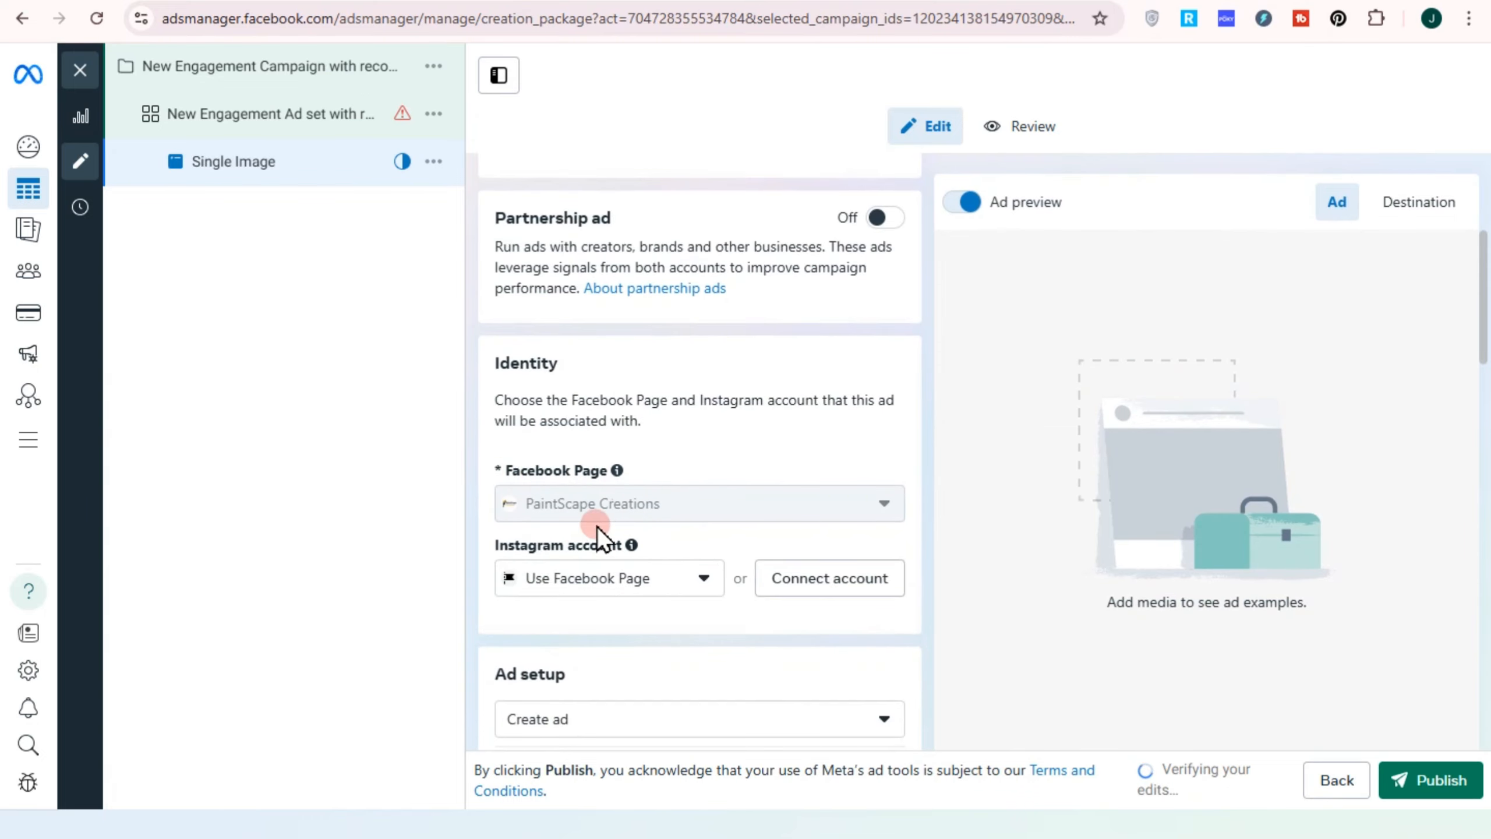
{"action": "scroll", "coordinate": [684, 533], "scroll_direction": "down", "scroll_amount": 2}
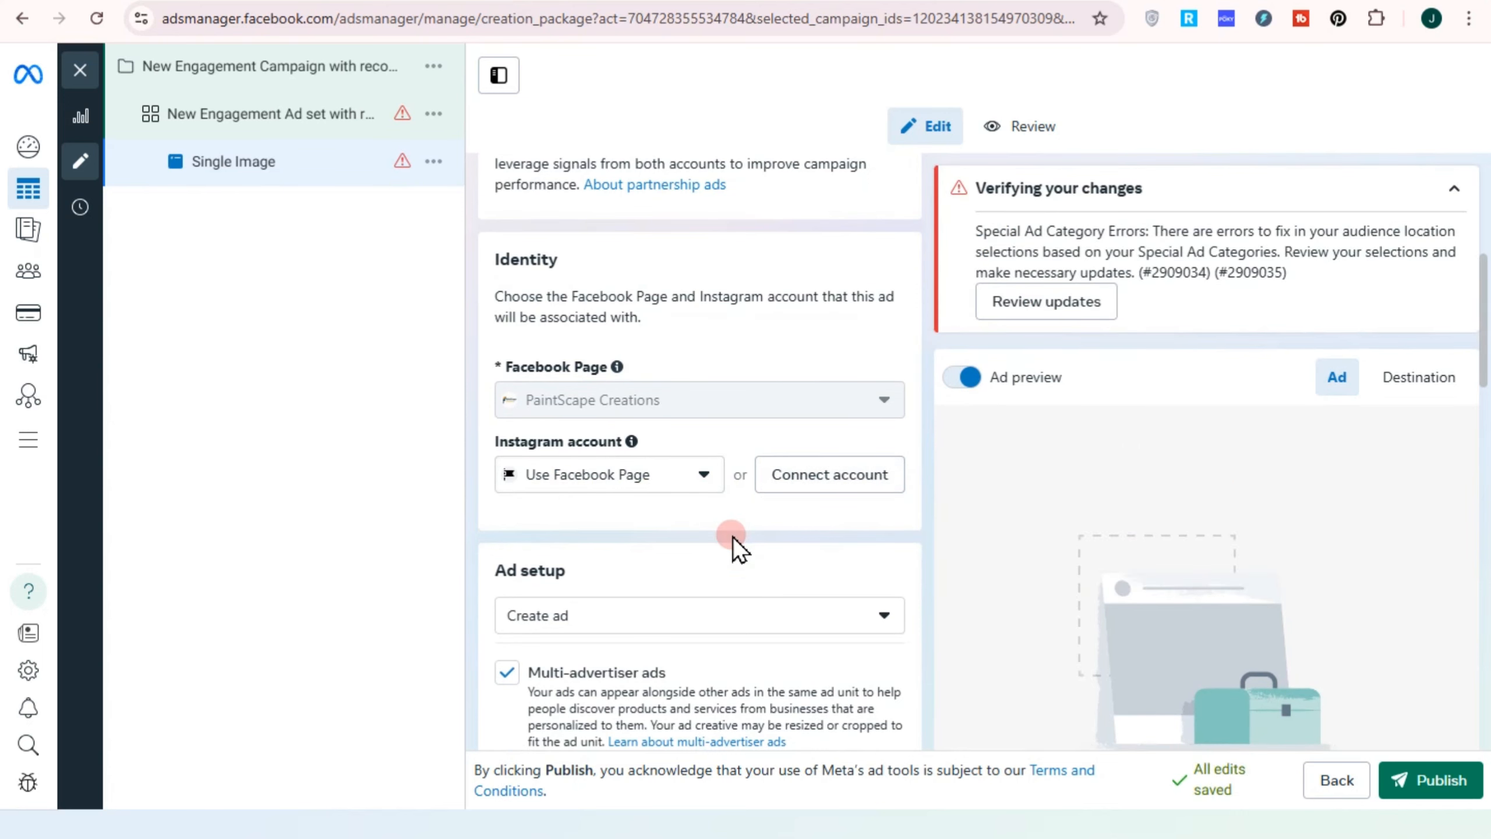
{"action": "scroll", "coordinate": [733, 536], "scroll_direction": "down", "scroll_amount": 6}
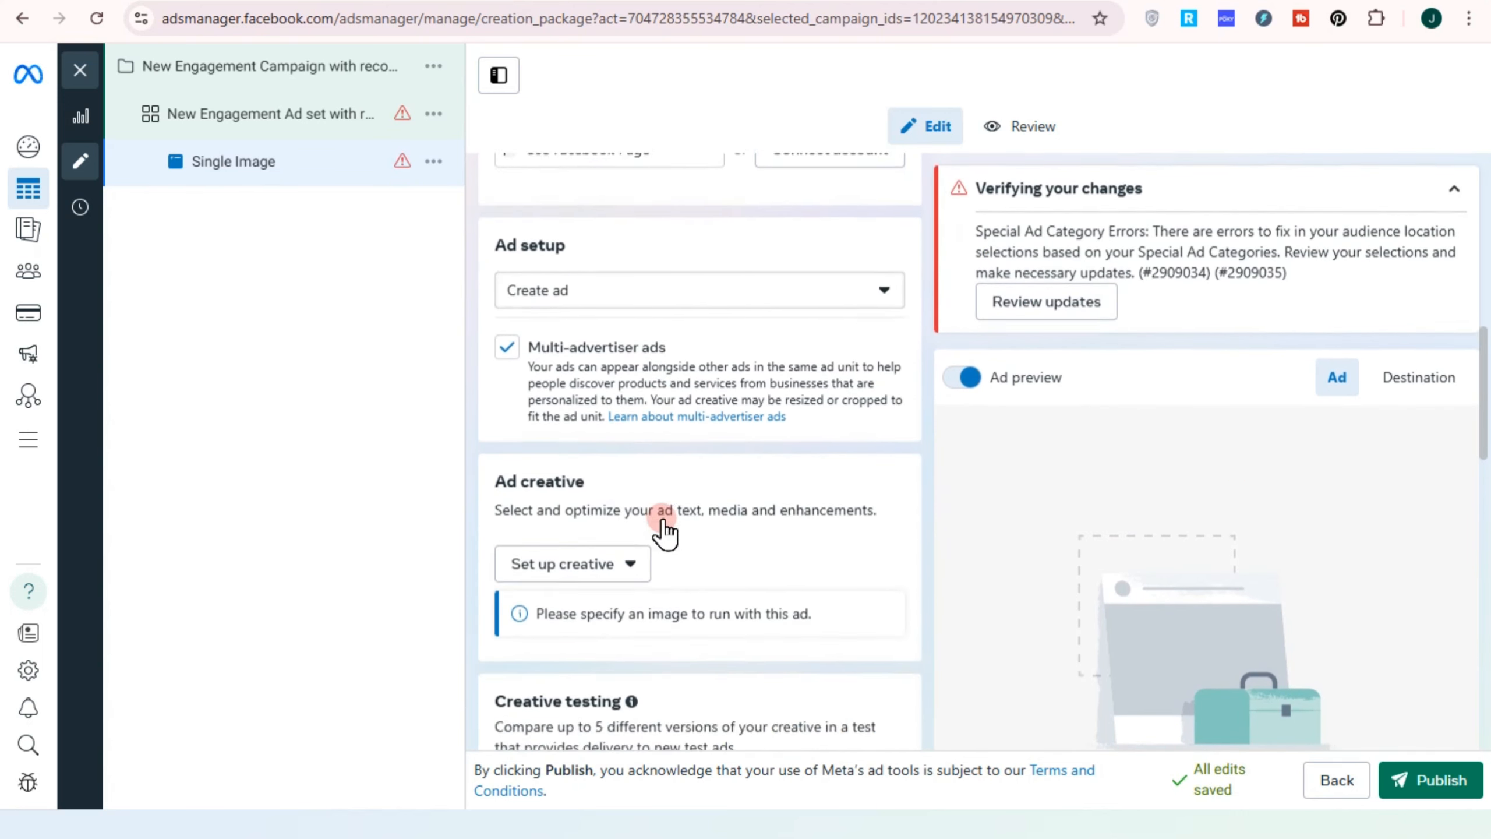
{"action": "scroll", "coordinate": [665, 529], "scroll_direction": "down", "scroll_amount": 2}
{"action": "scroll", "coordinate": [647, 508], "scroll_direction": "down", "scroll_amount": 3}
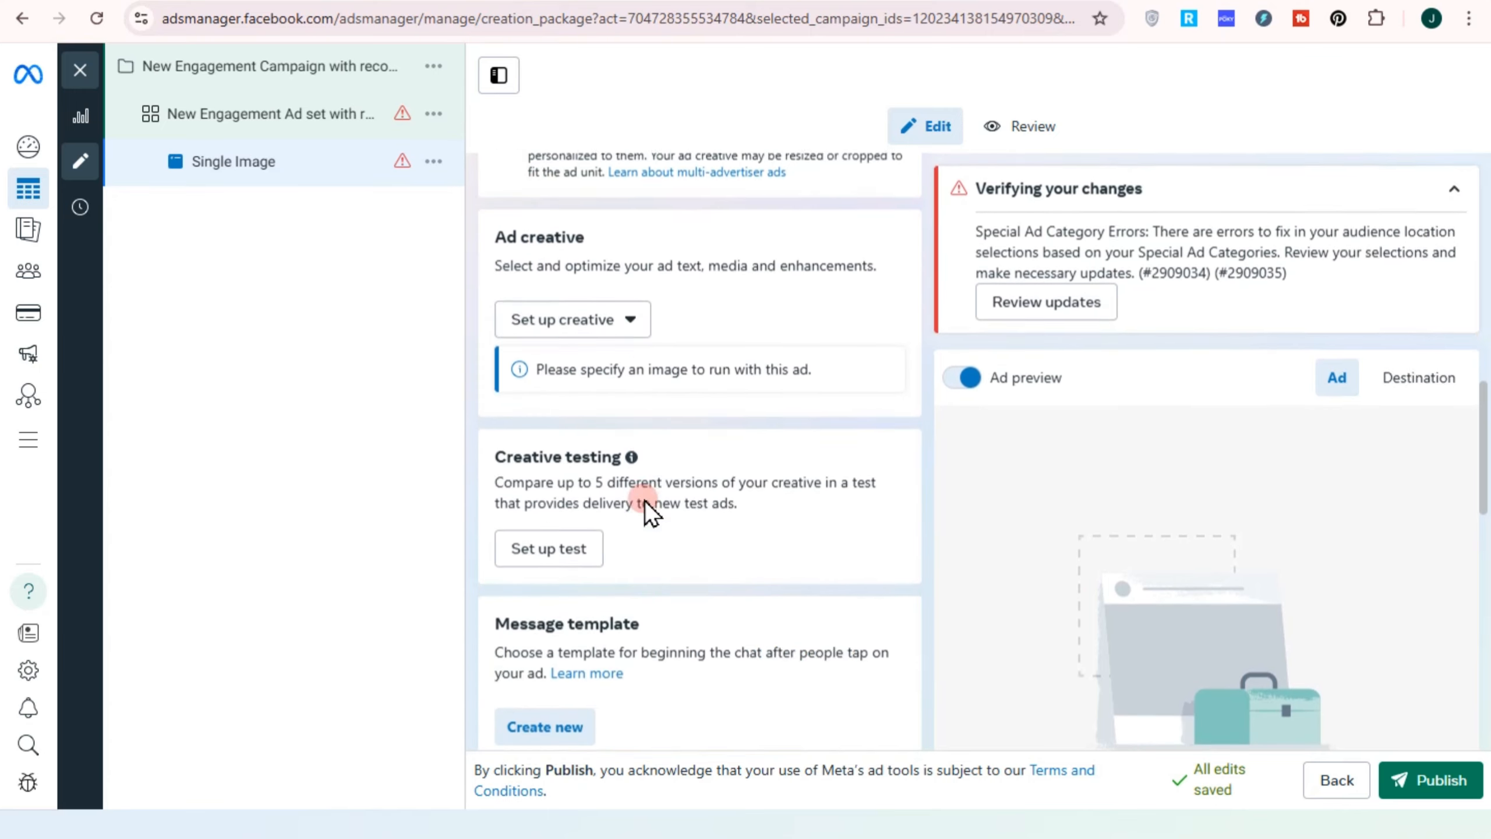
{"action": "scroll", "coordinate": [645, 500], "scroll_direction": "down", "scroll_amount": 1}
{"action": "scroll", "coordinate": [645, 529], "scroll_direction": "down", "scroll_amount": 6}
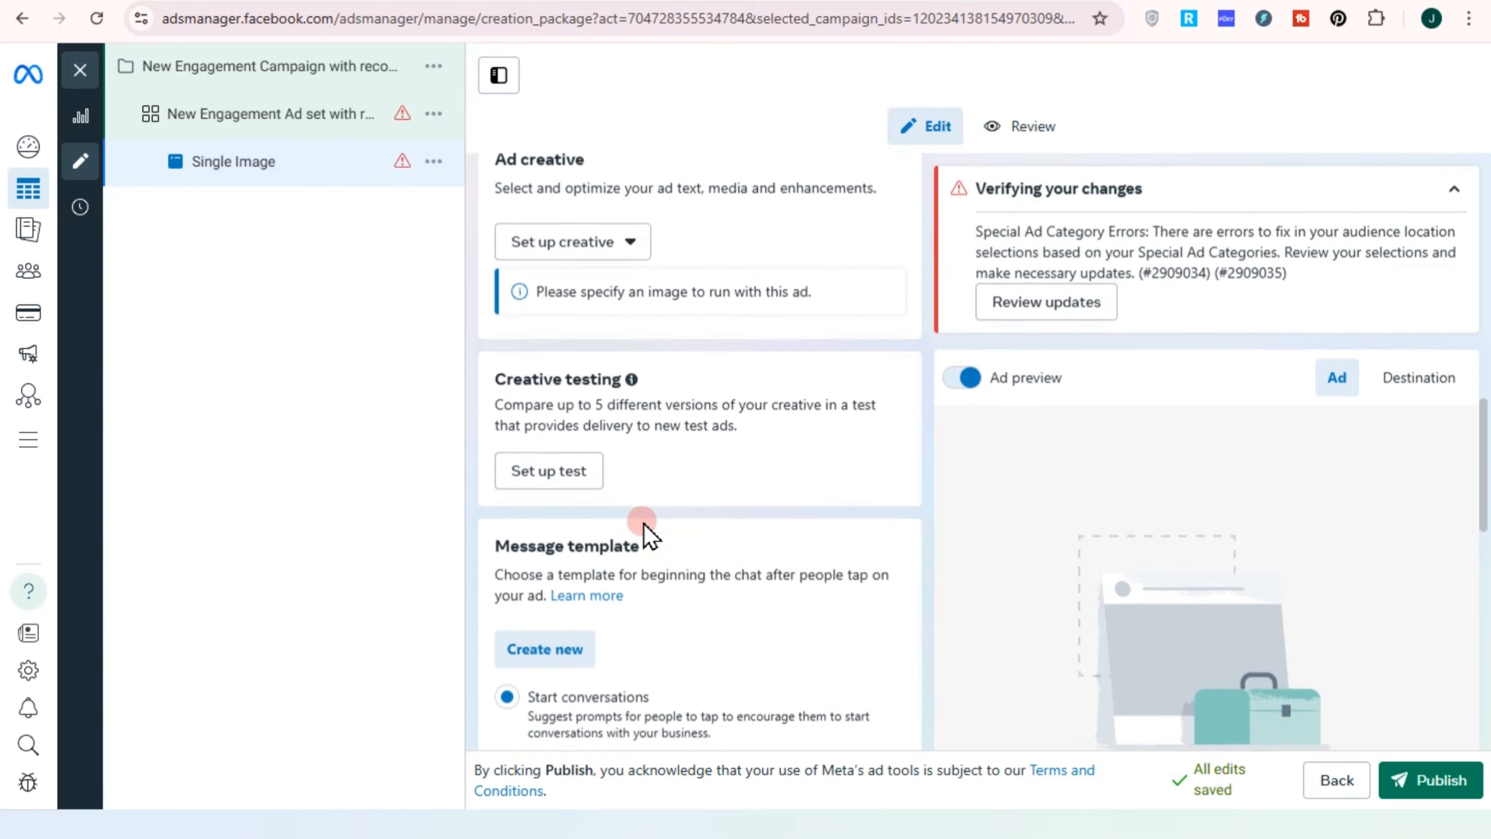
{"action": "left_click", "coordinate": [561, 382]}
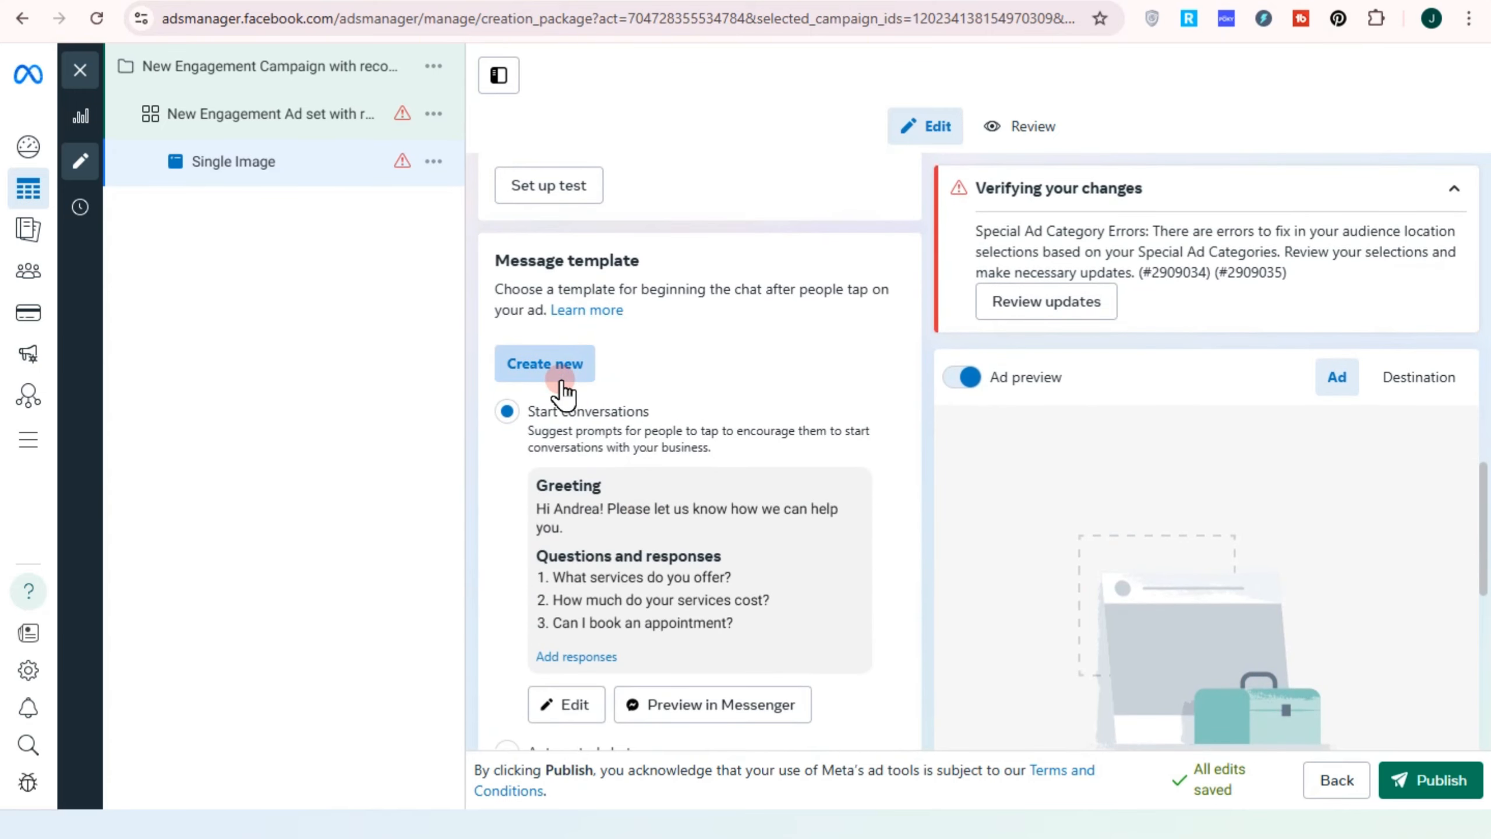
{"action": "scroll", "coordinate": [751, 500], "scroll_direction": "down", "scroll_amount": 4}
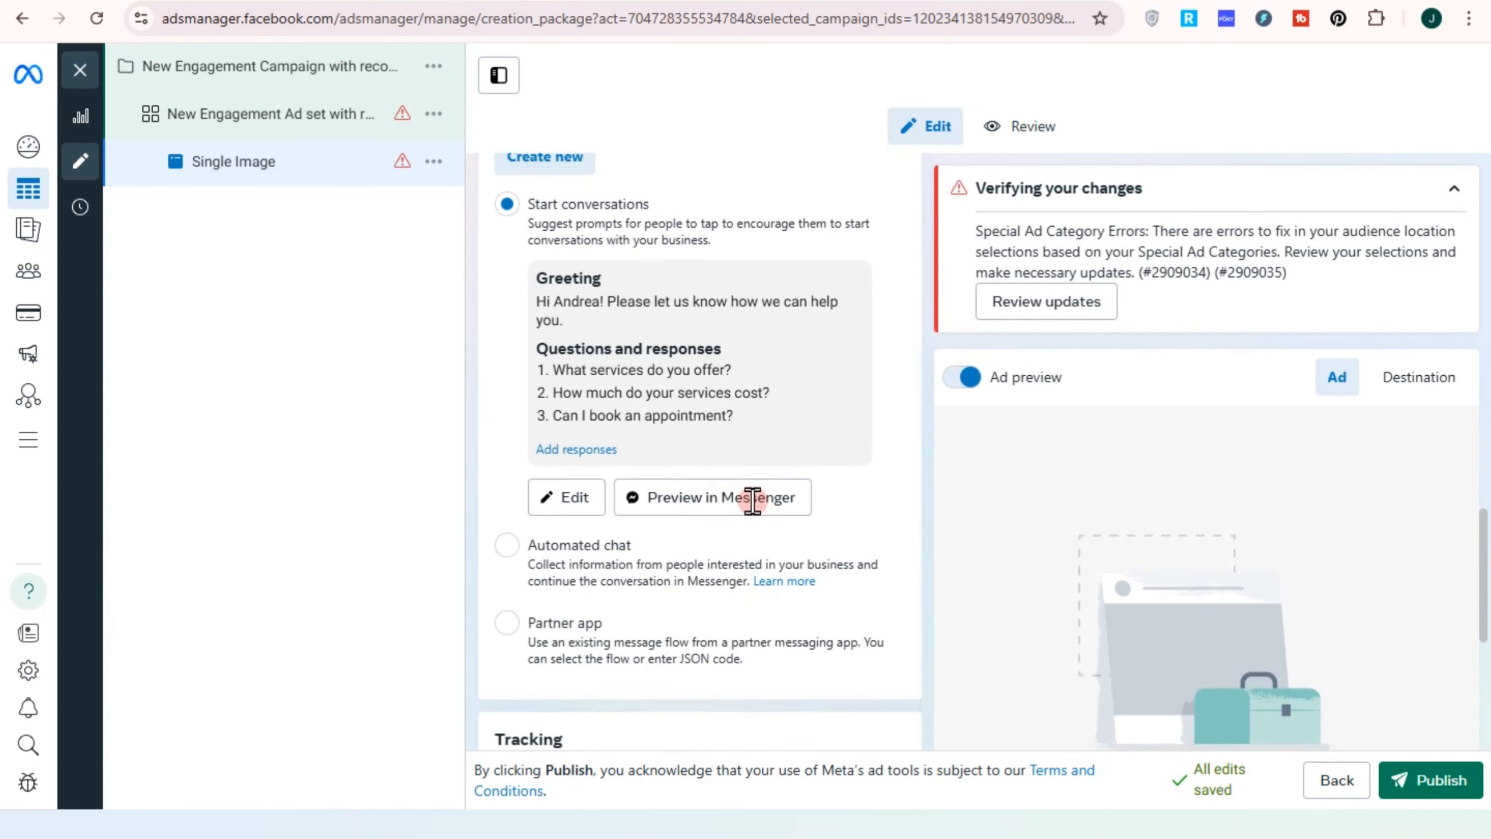
{"action": "scroll", "coordinate": [626, 412], "scroll_direction": "down", "scroll_amount": 5}
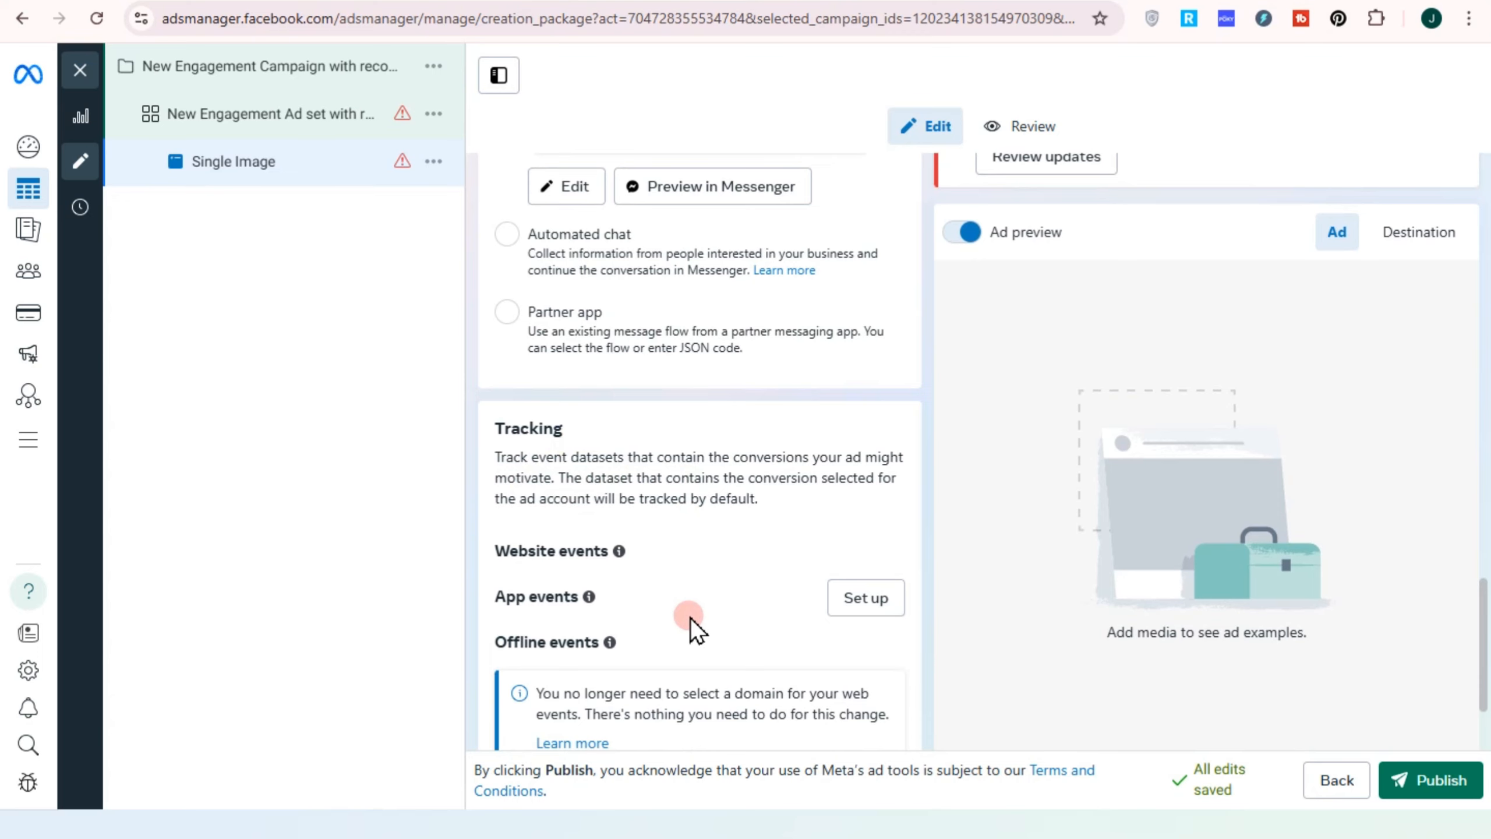
{"action": "scroll", "coordinate": [704, 611], "scroll_direction": "down", "scroll_amount": 3}
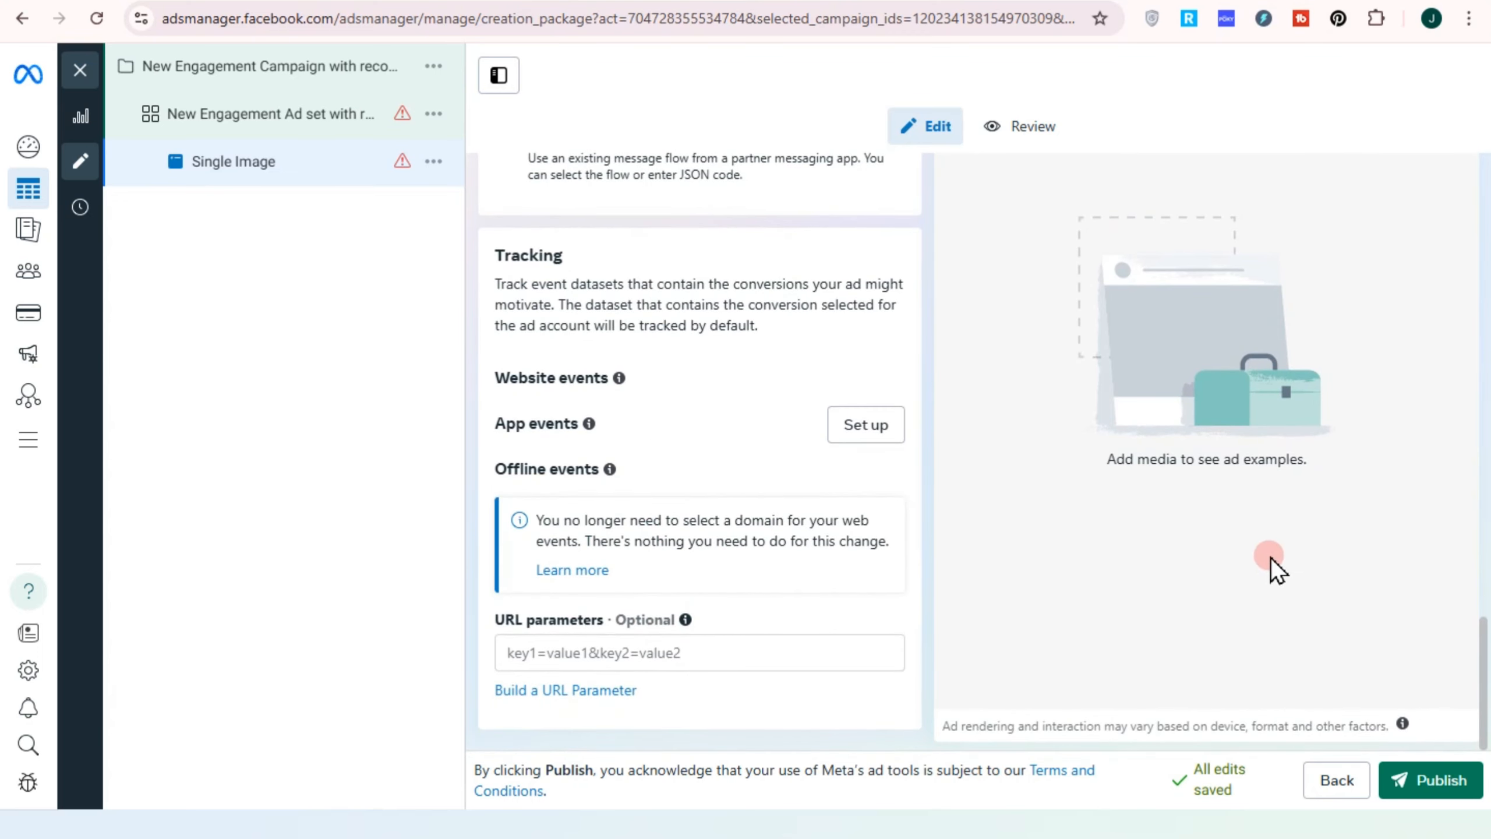
{"action": "scroll", "coordinate": [1256, 563], "scroll_direction": "up", "scroll_amount": 7}
Show the Review summary of the Single Image ad and scroll down to its ad preview
{"action": "left_click", "coordinate": [1001, 134]}
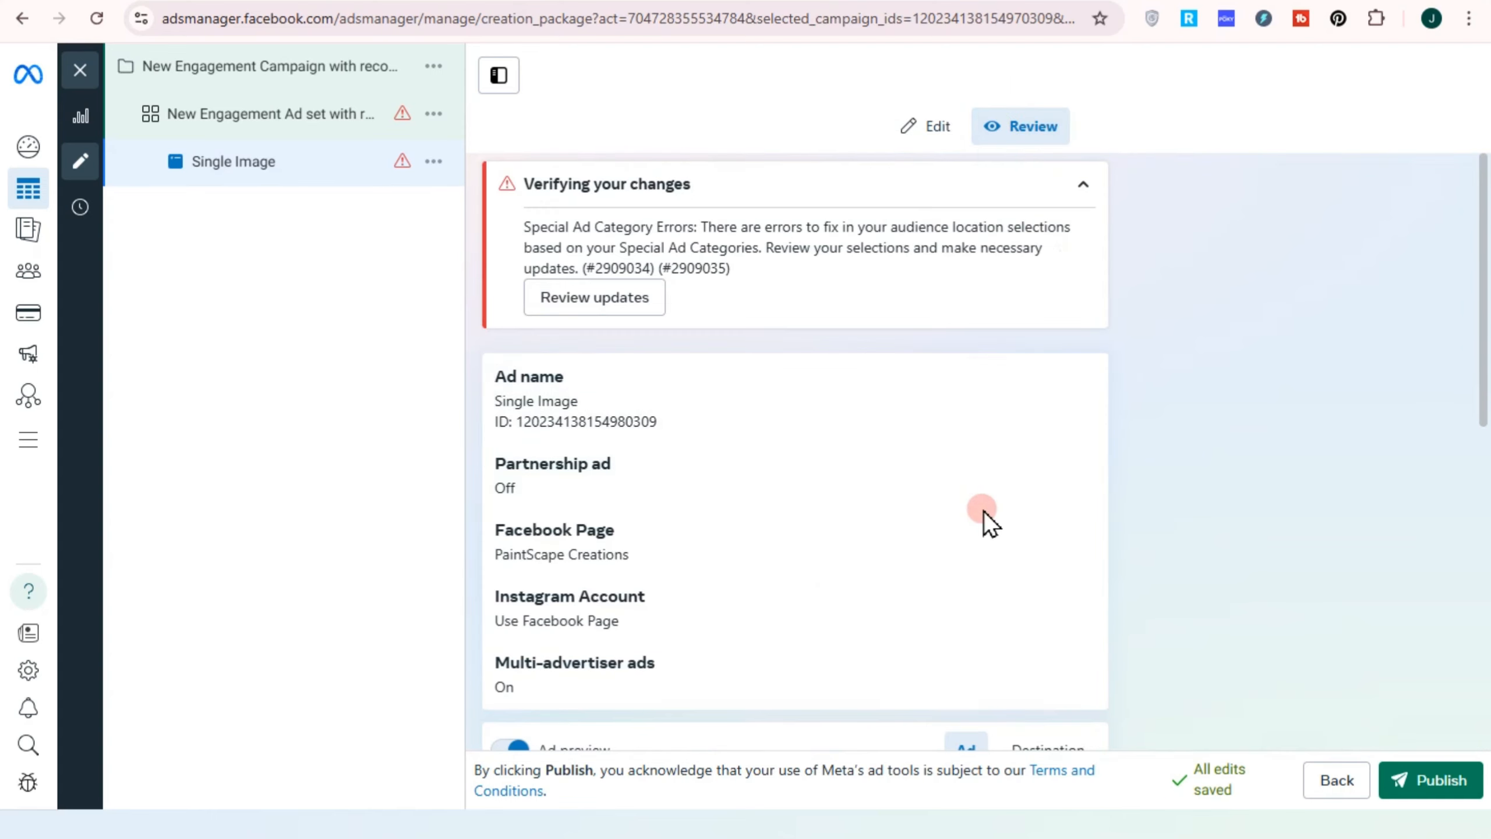
{"action": "scroll", "coordinate": [982, 511], "scroll_direction": "down", "scroll_amount": 10}
{"action": "scroll", "coordinate": [983, 510], "scroll_direction": "up", "scroll_amount": 2}
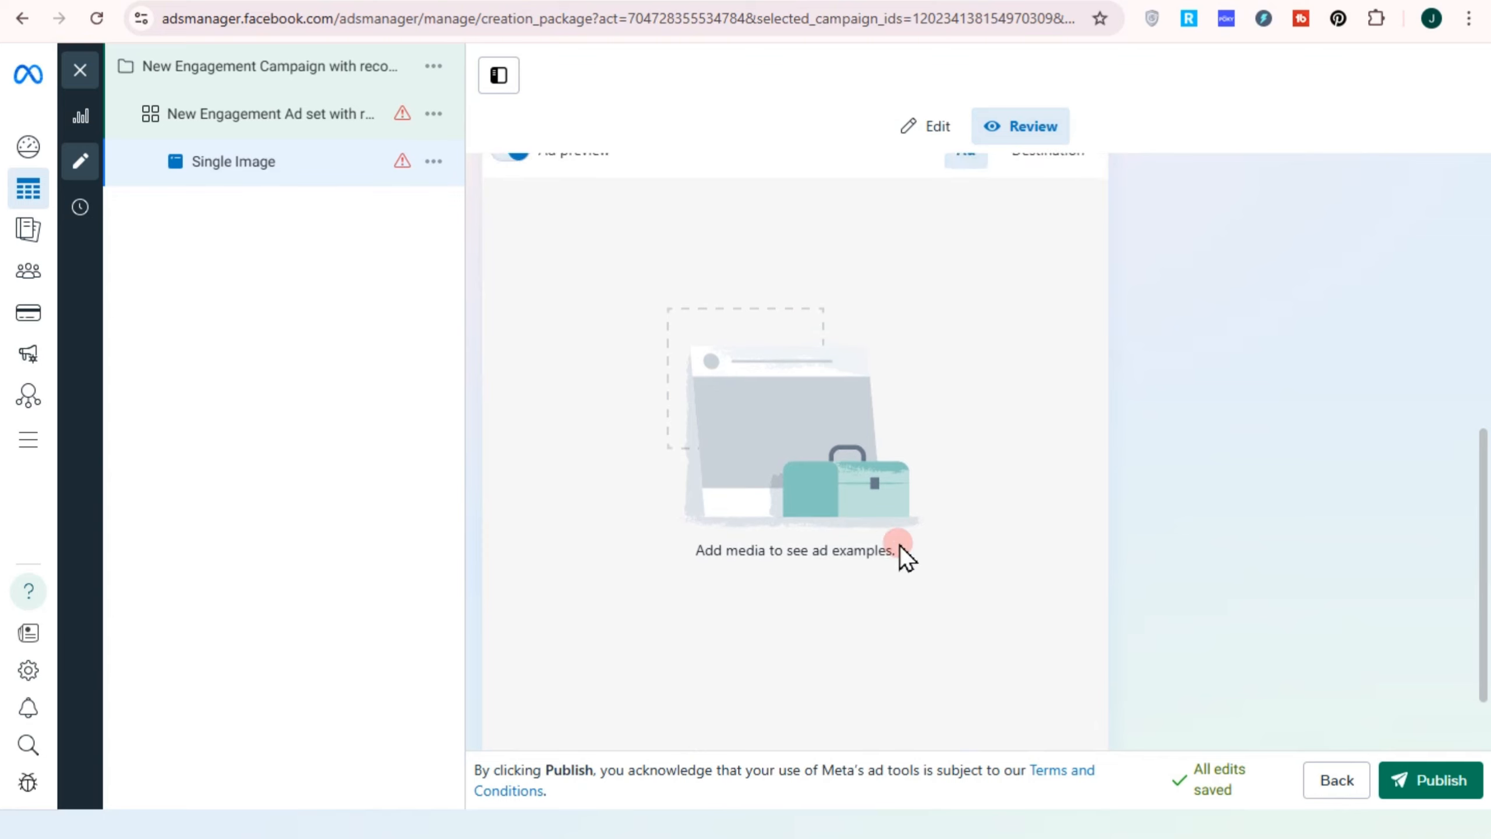
{"action": "scroll", "coordinate": [869, 544], "scroll_direction": "up", "scroll_amount": 5}
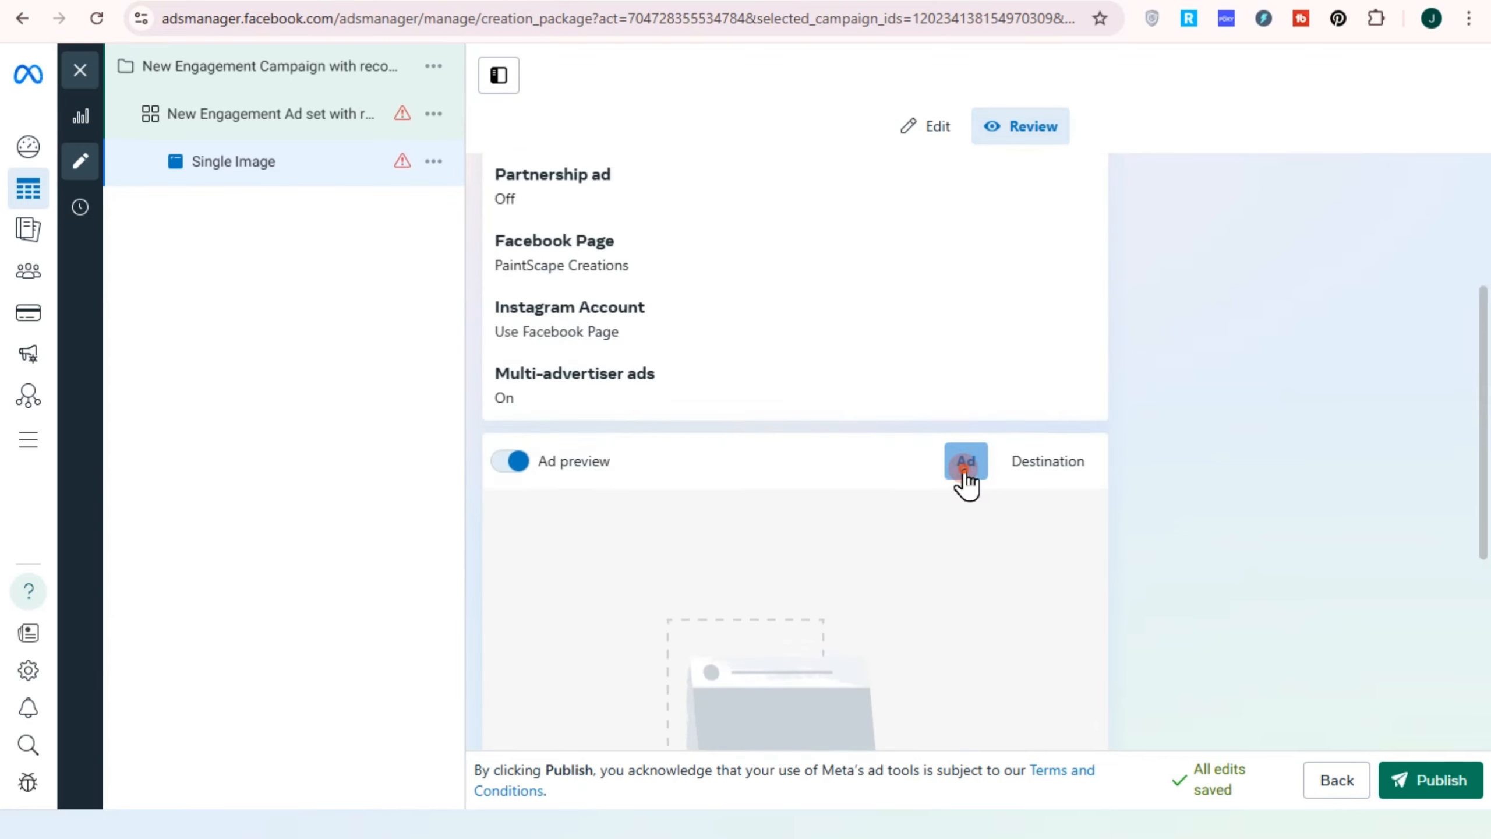